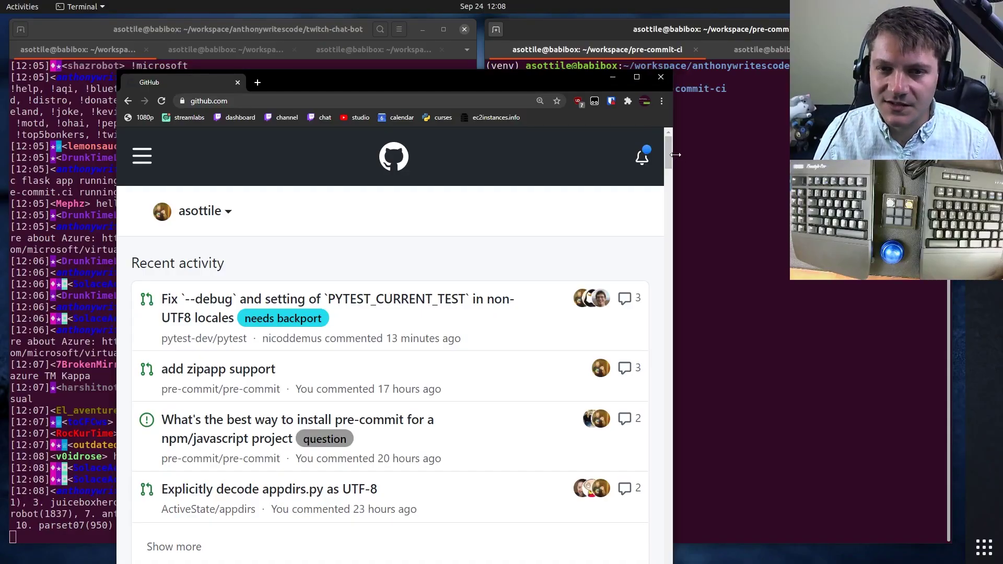
Step: Widen the Chrome window on both sides so the GitHub dashboard shows its repositories sidebar
{"action": "left_click_drag", "start_coordinate": [676, 155], "coordinate": [774, 146]}
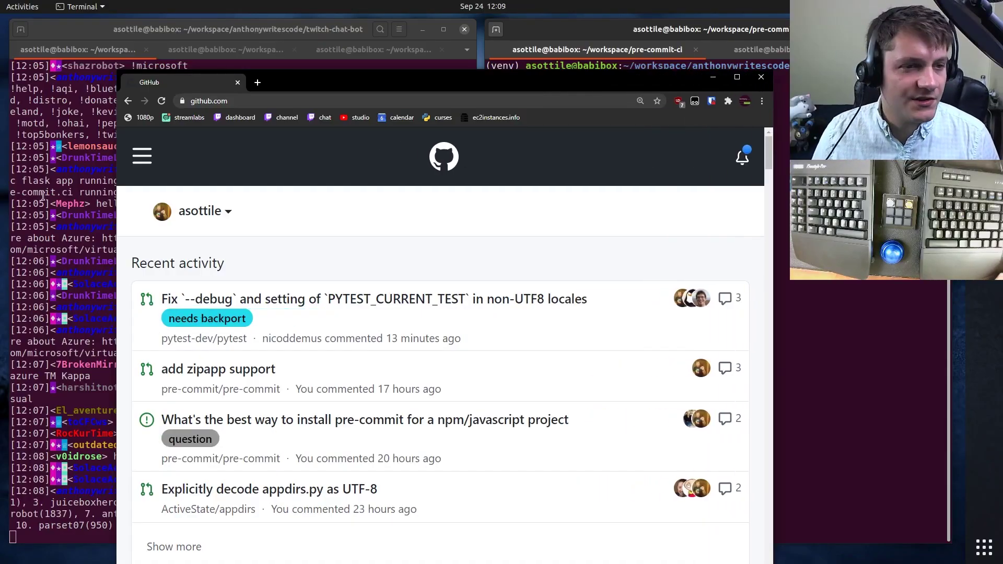
{"action": "left_click_drag", "start_coordinate": [117, 194], "coordinate": [32, 200]}
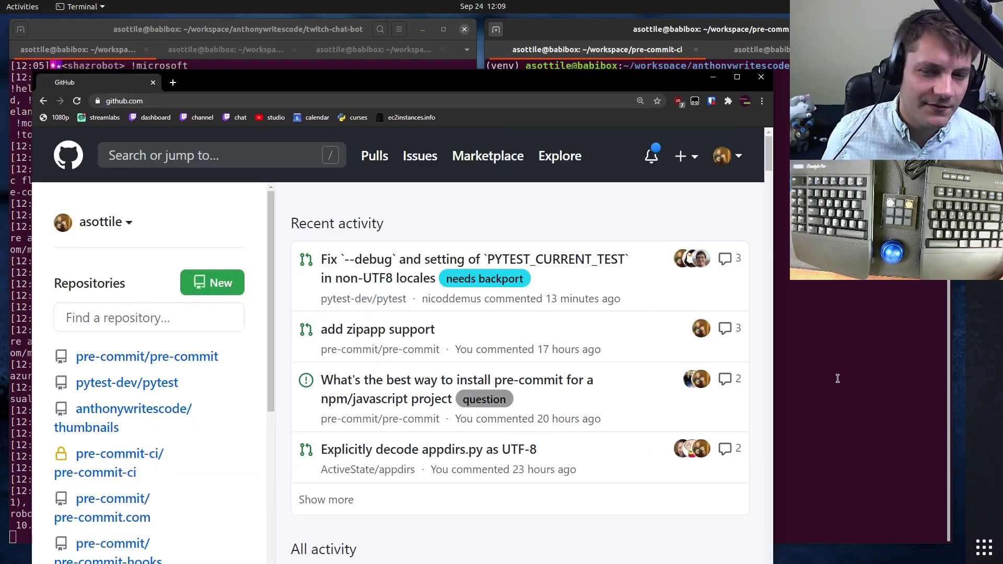
{"action": "left_click", "coordinate": [837, 378]}
{"action": "type", "text": "terrfo"}
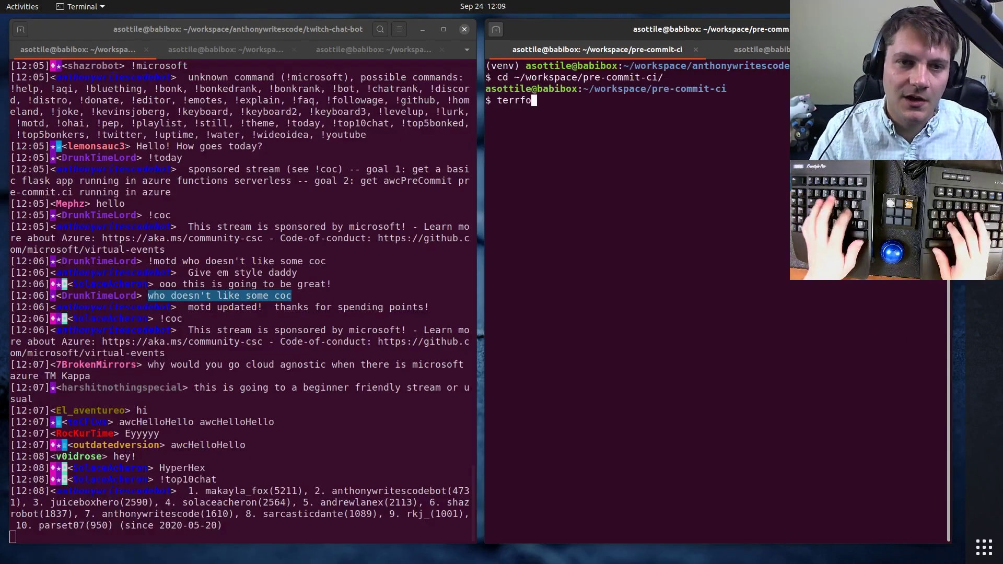
Step: Run terraform --help, confirm az is missing, and open the azure-cli PyPI project page
{"action": "key", "text": "BackSpace"}
{"action": "key", "text": "BackSpace"}
{"action": "type", "text": "aform --he"}
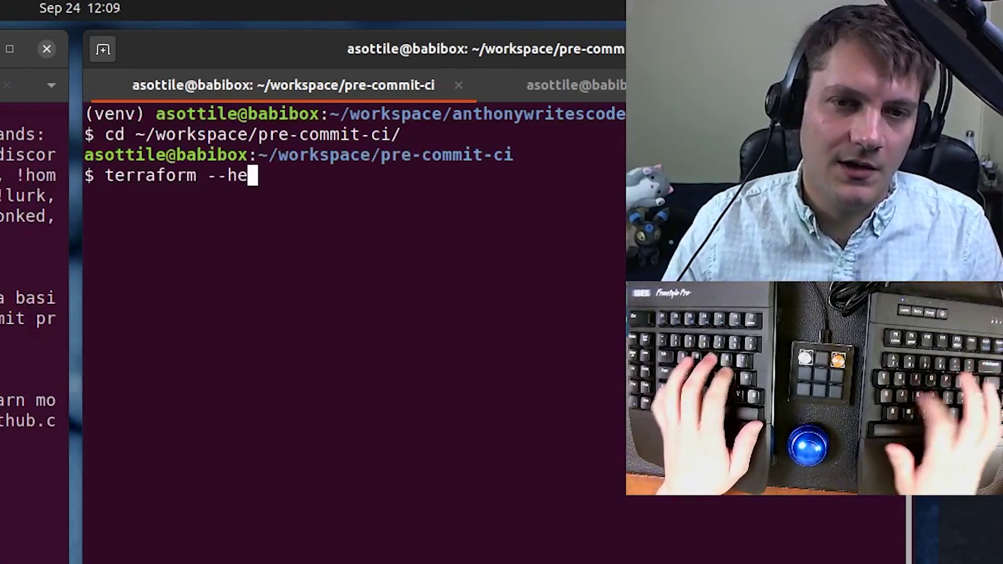
{"action": "type", "text": "lp"}
{"action": "key", "text": "Return"}
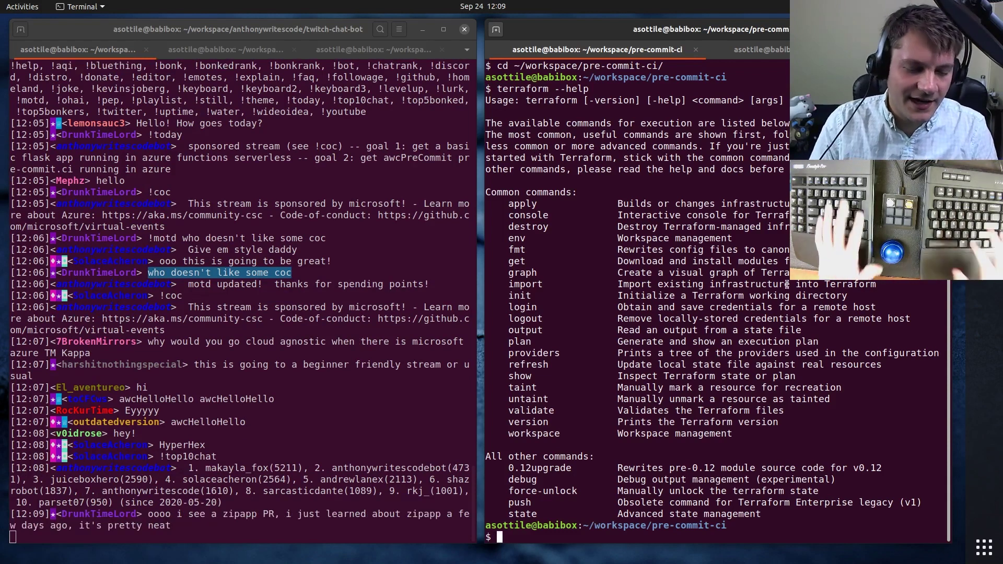
{"action": "type", "text": "az"}
{"action": "key", "text": "Return"}
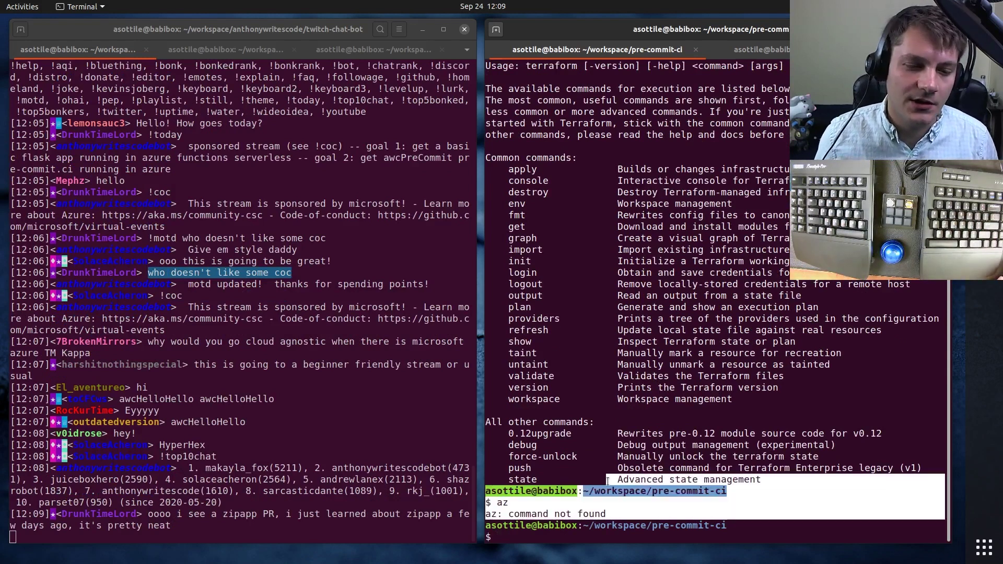
{"action": "key", "text": "alt+Tab"}
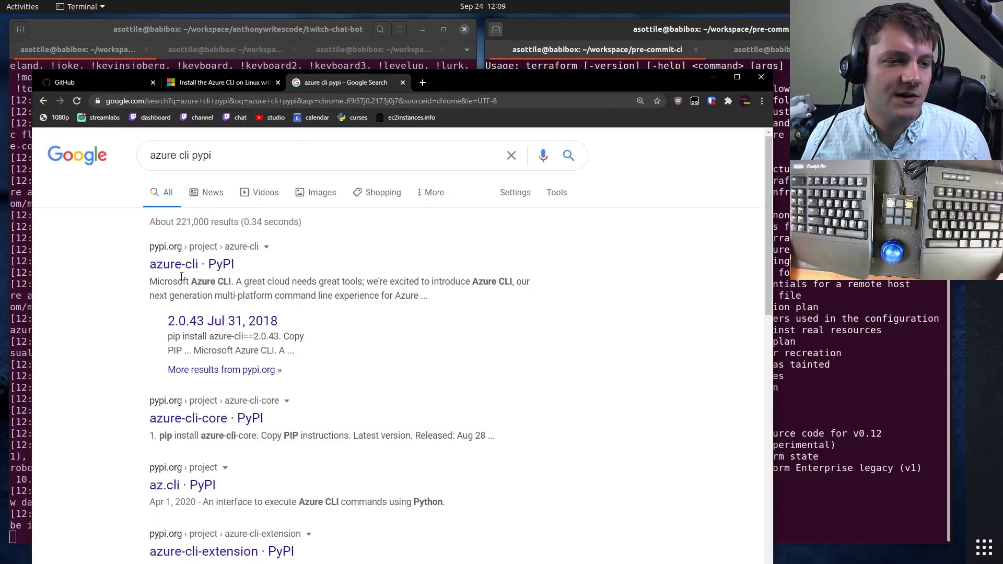
{"action": "left_click", "coordinate": [184, 268]}
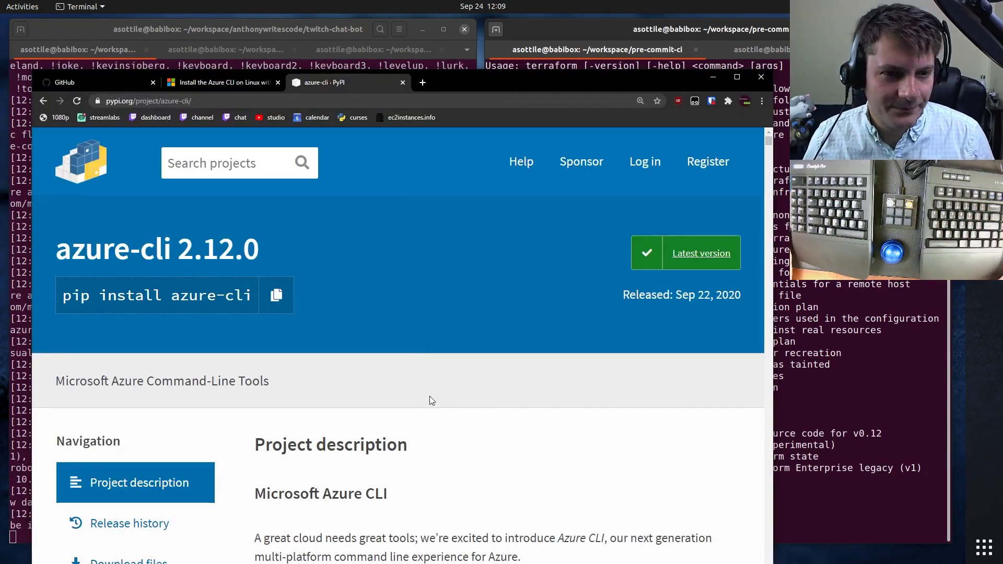
{"action": "scroll", "coordinate": [430, 396], "scroll_direction": "down", "scroll_amount": 3}
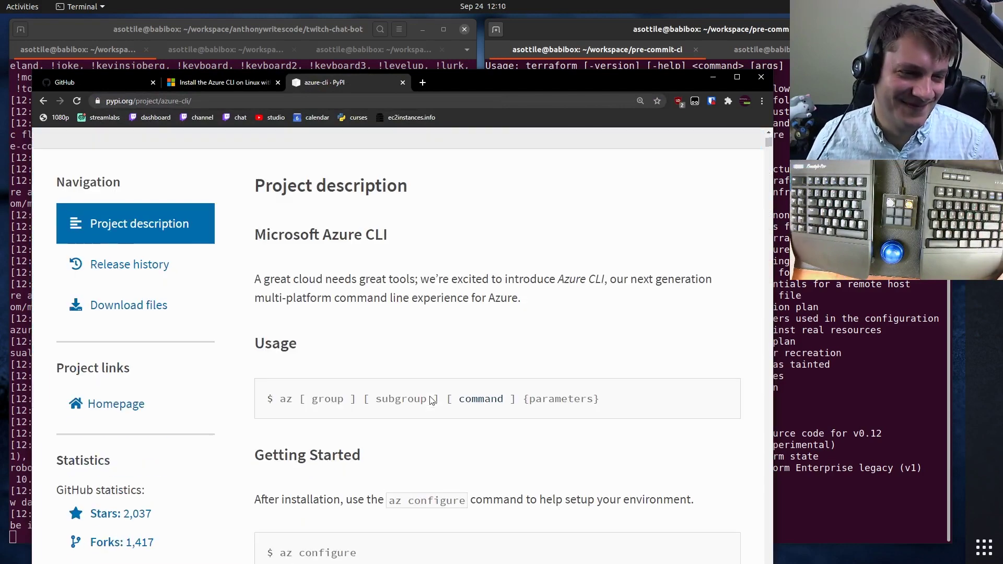
Step: In personal-puppet, git grep for awscli and open venv.pp in babi
{"action": "key", "text": "alt+Tab"}
{"action": "type", "text": "cd ~/workspace/p"}
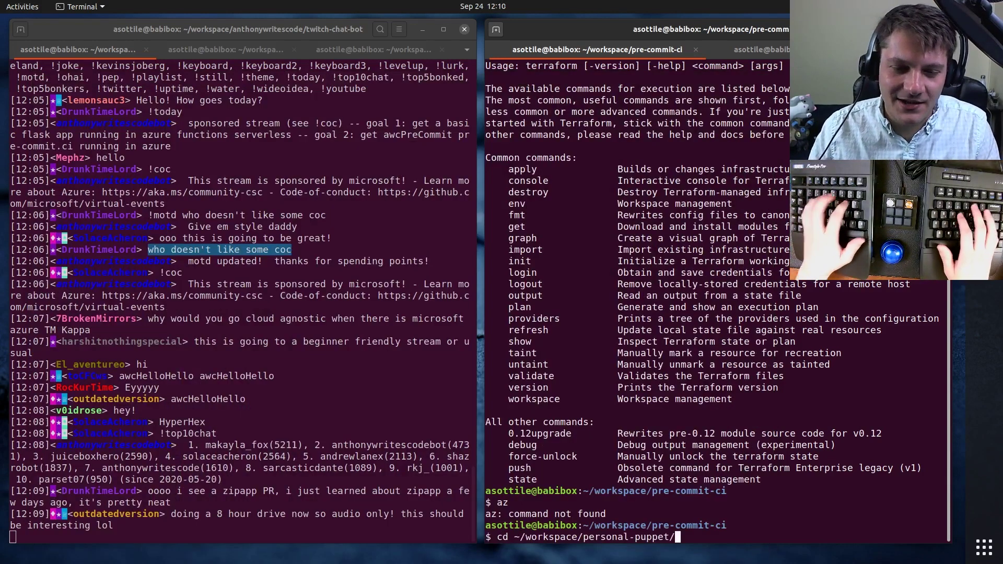
{"action": "key", "text": "Return"}
{"action": "type", "text": "ls"}
{"action": "key", "text": "Return"}
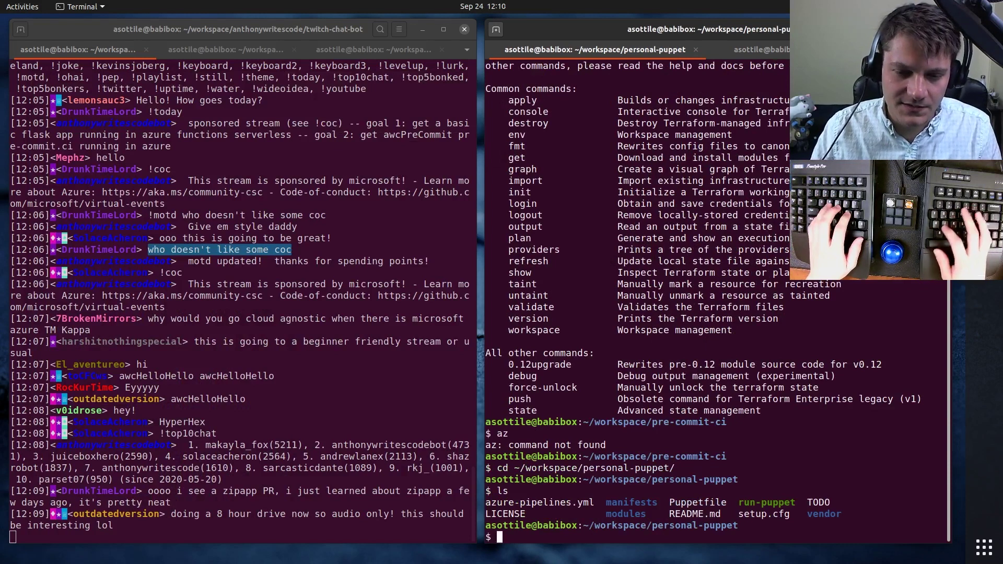
{"action": "type", "text": "git grep awscli"}
{"action": "key", "text": "Return"}
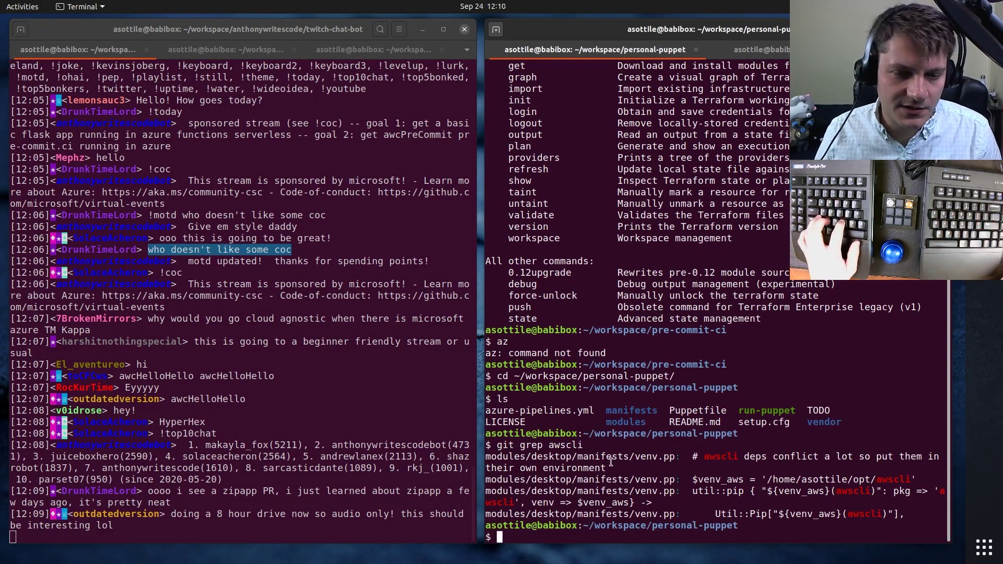
{"action": "left_click_drag", "start_coordinate": [863, 470], "coordinate": [610, 464]}
{"action": "double_click", "coordinate": [618, 458]}
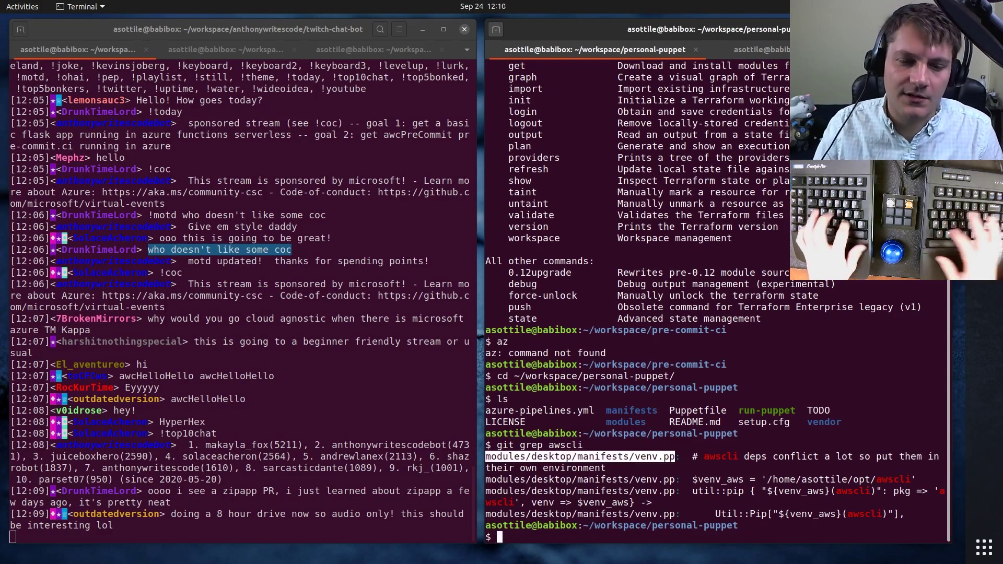
{"action": "type", "text": "babi"}
{"action": "middle_click", "coordinate": [676, 457]}
{"action": "key", "text": "Return"}
Step: Turn the copied awscli block into an azure-cli block using venv_az, azcli and az
{"action": "key", "text": "ctrl+w"}
{"action": "type", "text": "scli"}
{"action": "key", "text": "Return"}
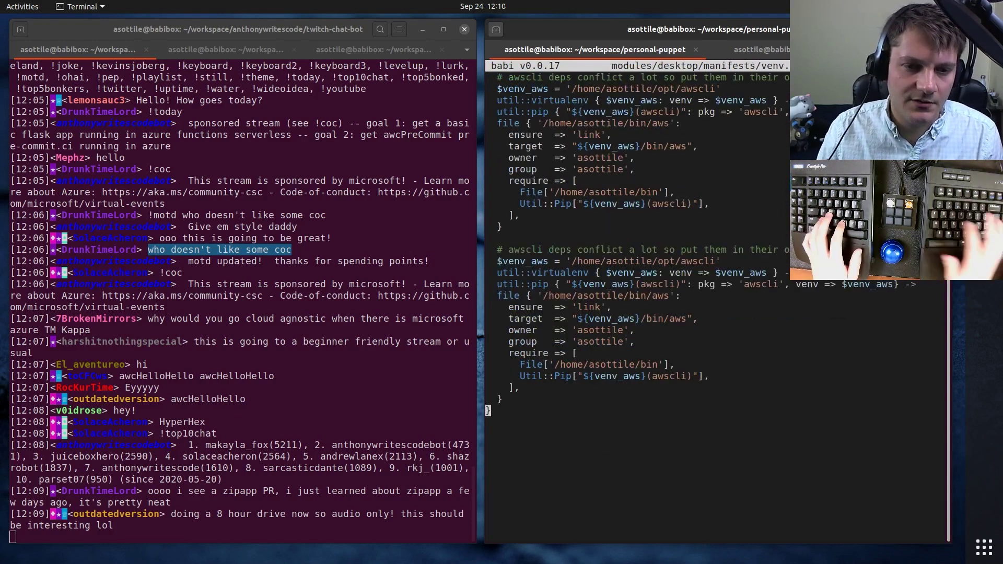
{"action": "key", "text": "ctrl+backslash"}
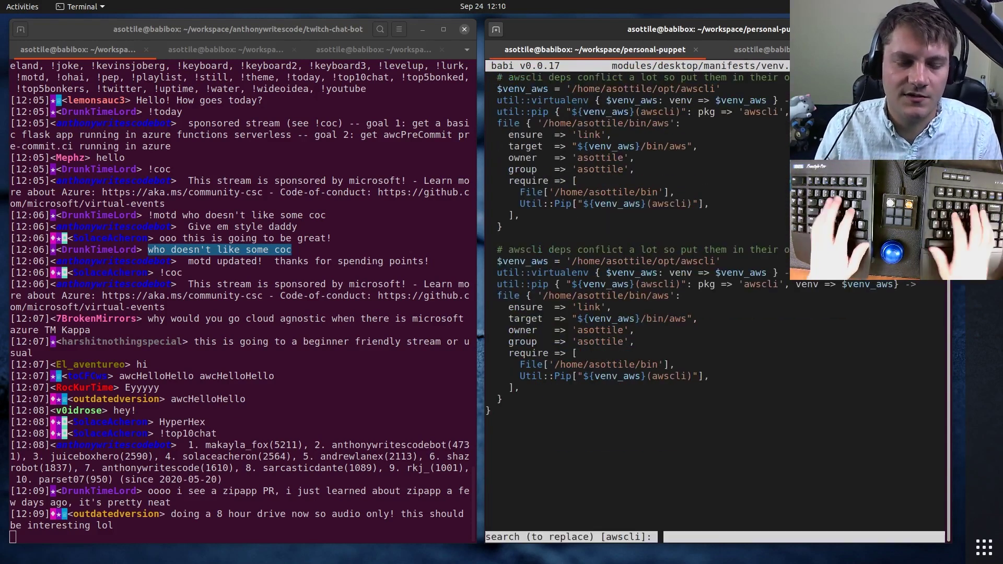
{"action": "type", "text": "_aw"}
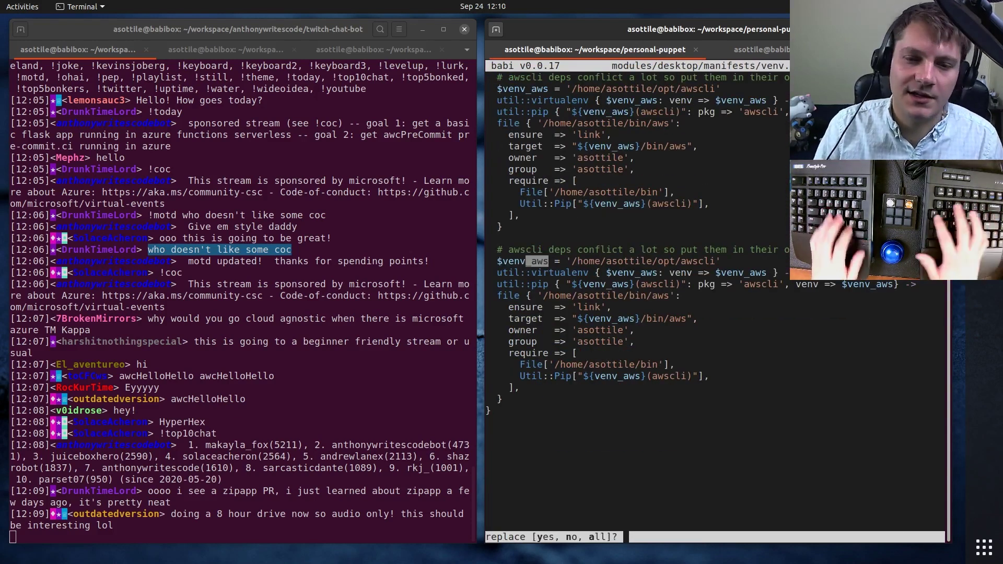
{"action": "type", "text": "y"}
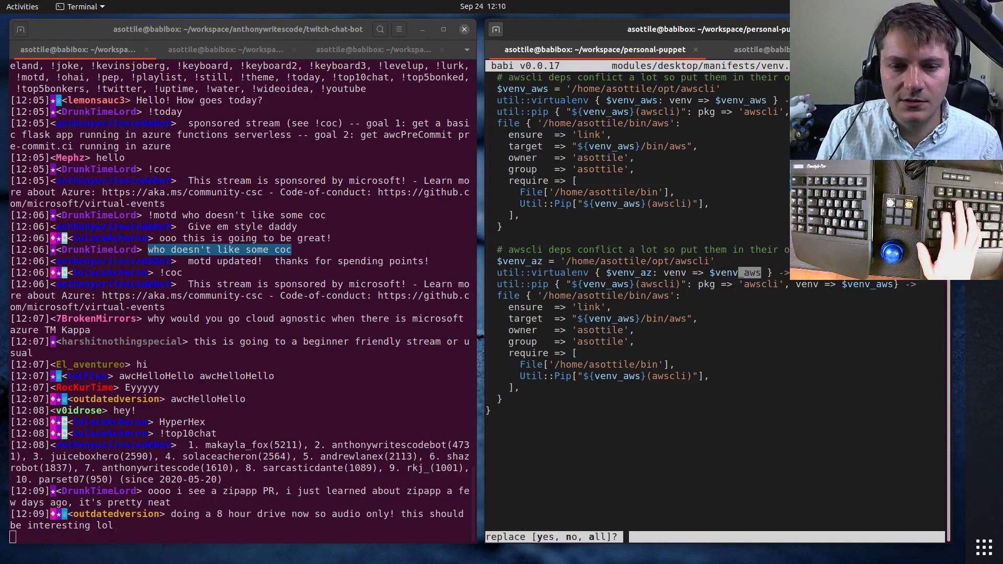
{"action": "key", "text": "y"}
{"action": "key", "text": "y"}
{"action": "key", "text": "a"}
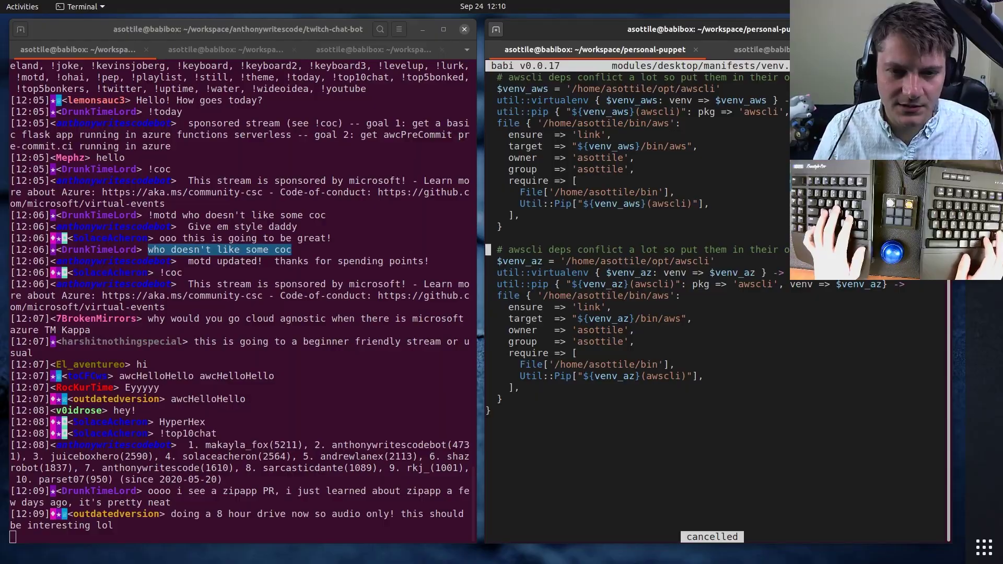
{"action": "key", "text": "ctrl+backslash"}
{"action": "type", "text": "aws"}
{"action": "type", "text": "cli"}
{"action": "key", "text": "Return"}
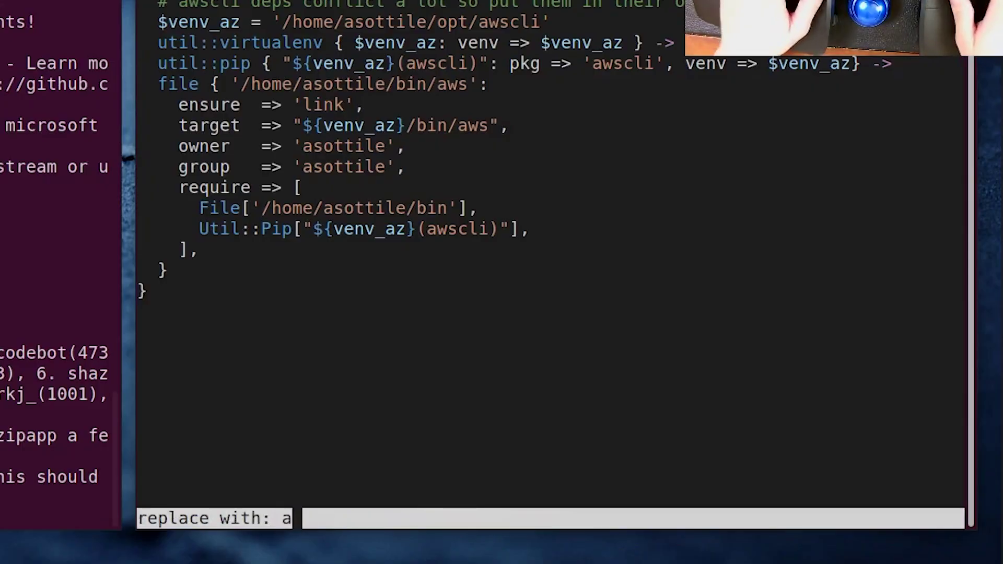
{"action": "type", "text": "zcli"}
{"action": "key", "text": "ctrl+c"}
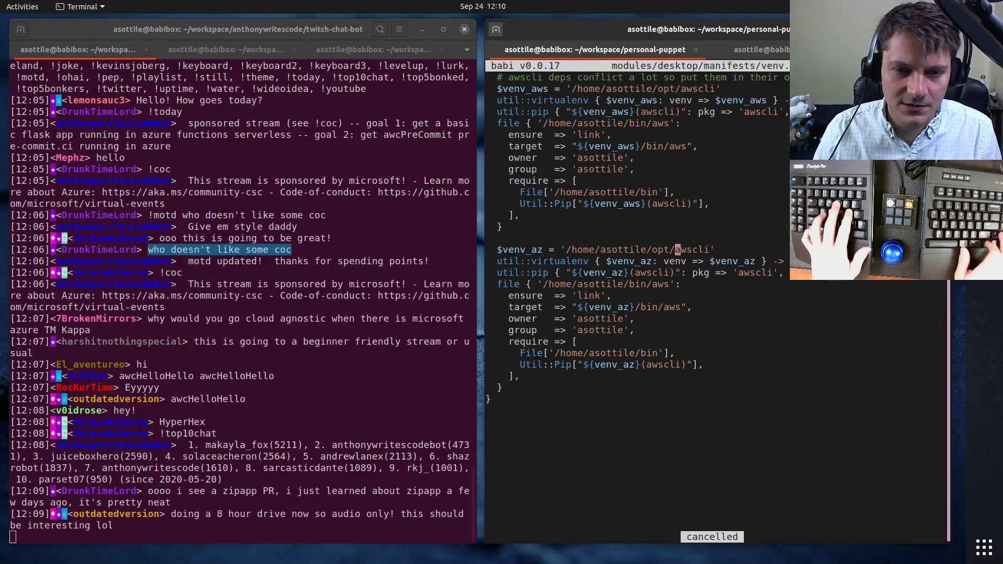
{"action": "key", "text": "Down"}
{"action": "key", "text": "BackSpace"}
{"action": "key", "text": "BackSpace"}
{"action": "key", "text": "BackSpace"}
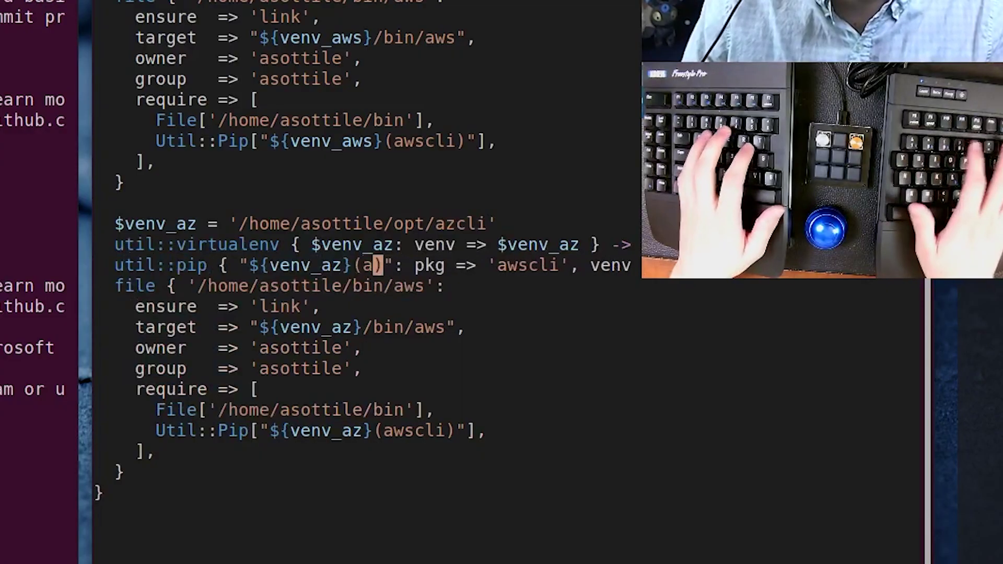
{"action": "type", "text": "zure-cli"}
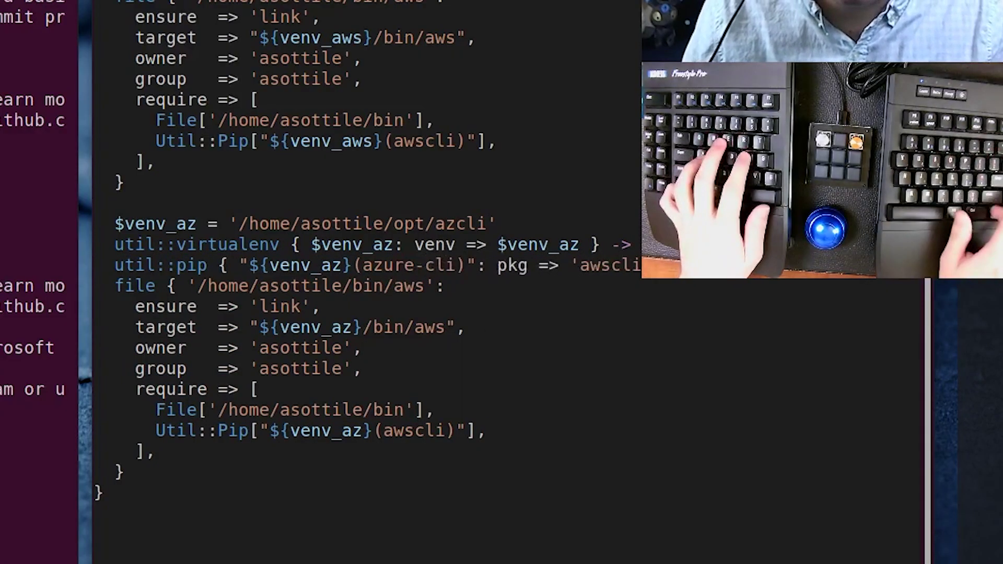
{"action": "key", "text": "BackSpace"}
{"action": "key", "text": "BackSpace"}
{"action": "key", "text": "BackSpace"}
{"action": "type", "text": "zu',"}
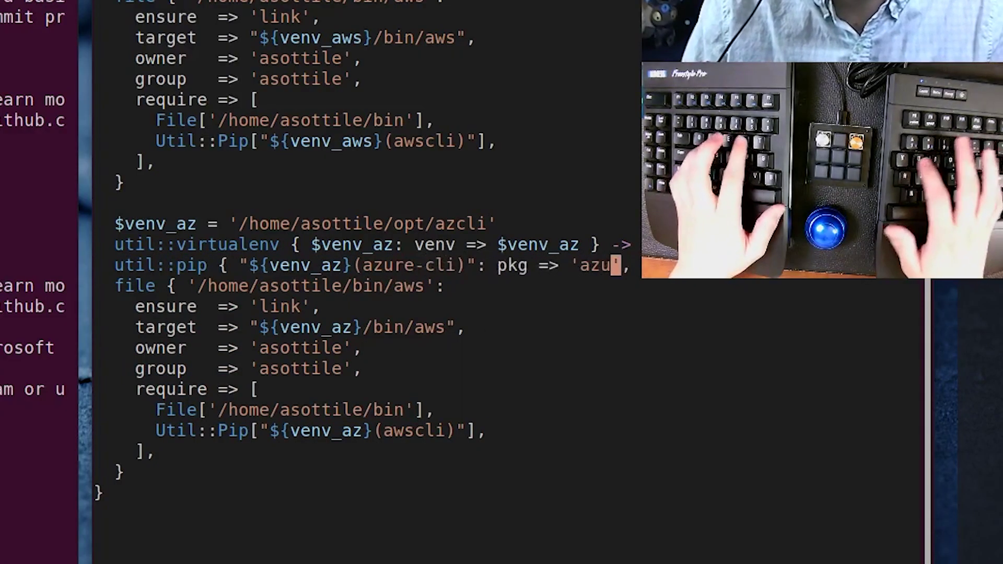
{"action": "type", "text": "re-"}
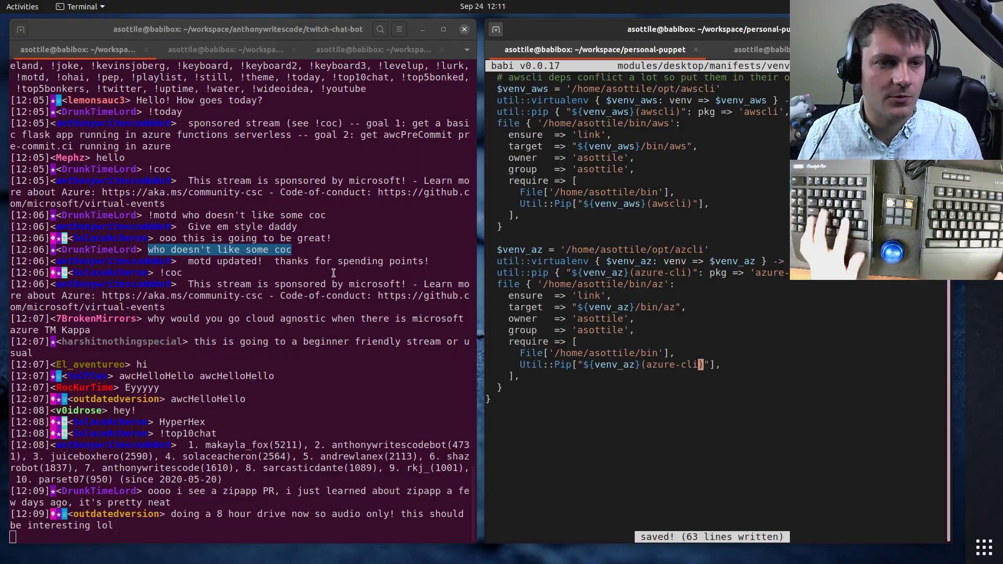
{"action": "key", "text": "Return"}
{"action": "type", "text": "./run-puppet"}
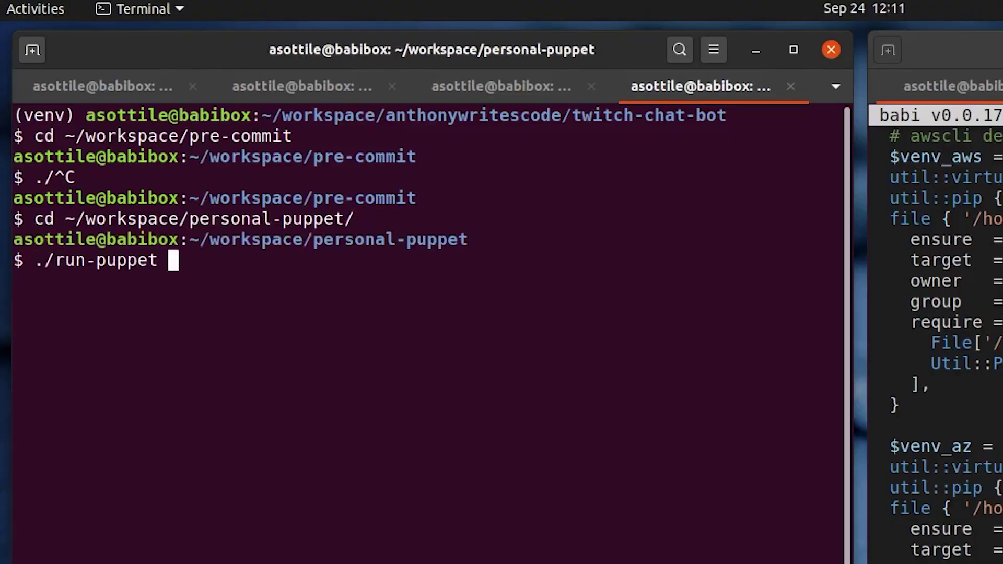
Step: Apply ./run-puppet with the sudo password, creating the azcli venv and the az link
{"action": "key", "text": "Return"}
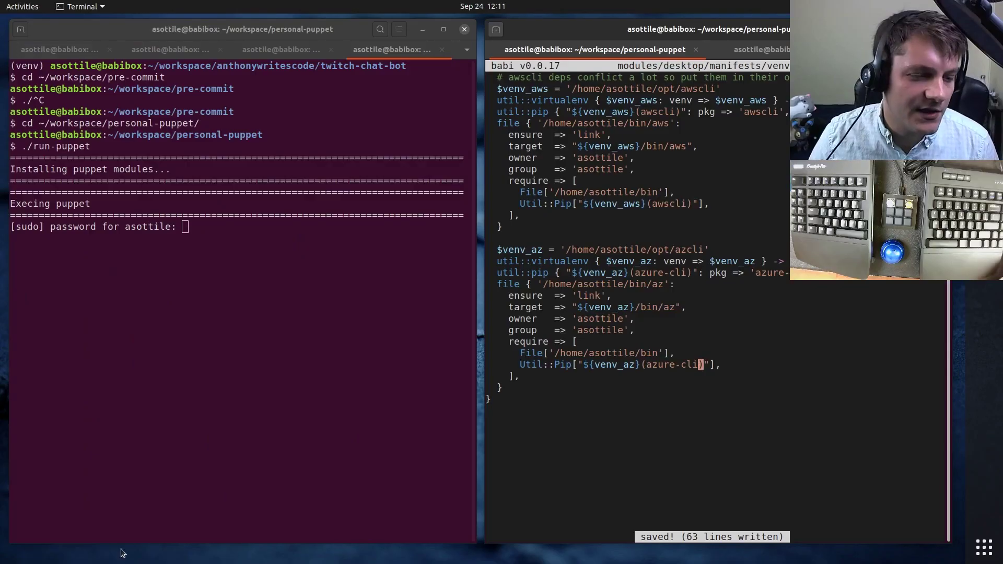
{"action": "key", "text": "alt+Tab"}
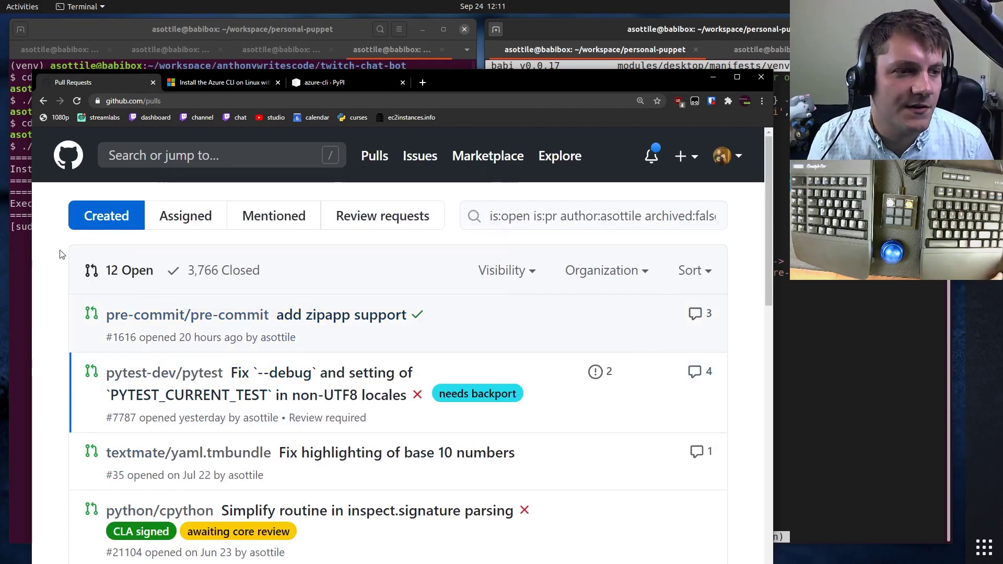
{"action": "key", "text": "alt+Tab"}
{"action": "left_click", "coordinate": [134, 199]}
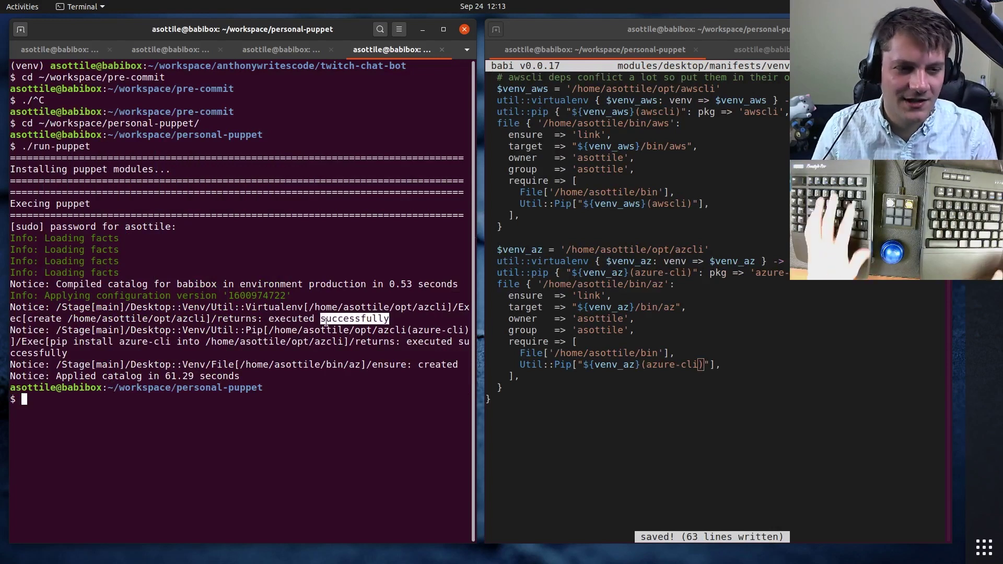
{"action": "type", "text": "az"}
{"action": "key", "text": "Return"}
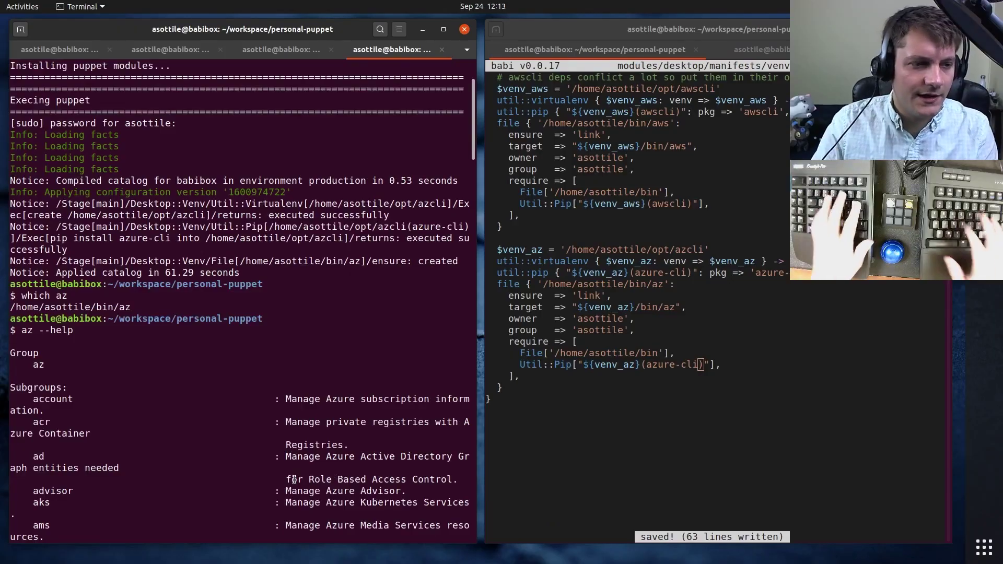
{"action": "type", "text": "az logiv"}
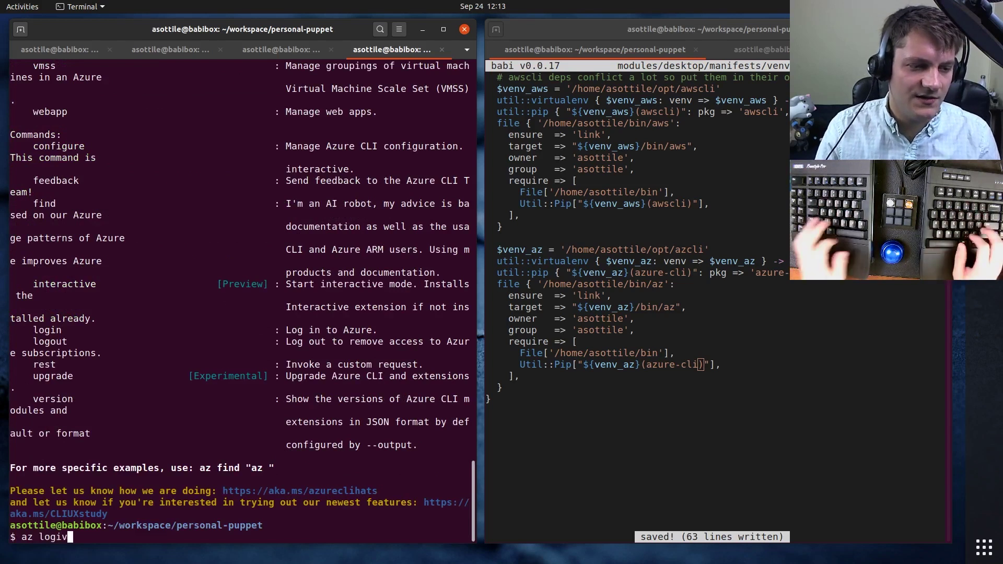
Step: Run az login and complete the Microsoft sign-in, making Azure subscription 1 the default
{"action": "key", "text": "BackSpace"}
{"action": "type", "text": "z login"}
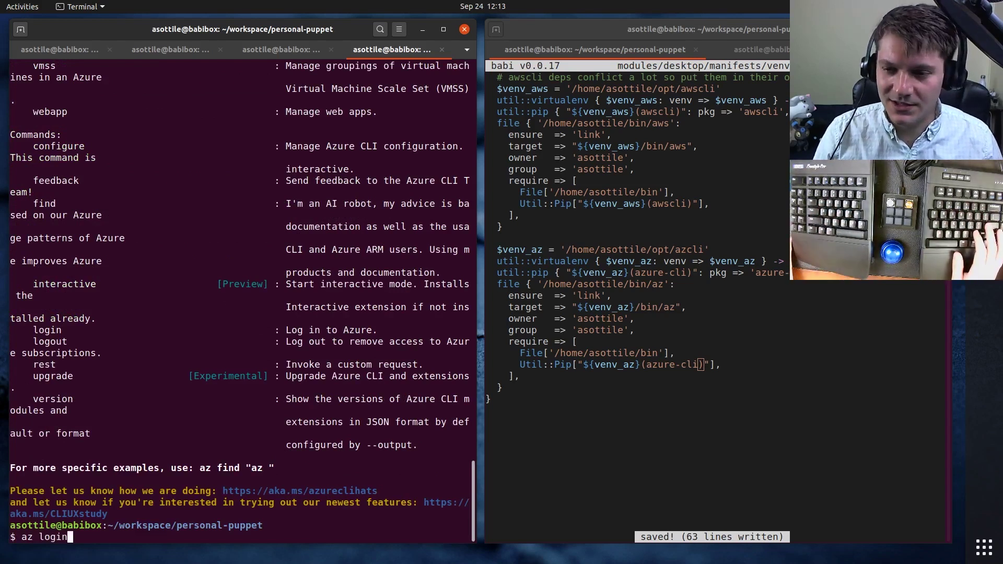
{"action": "key", "text": "Return"}
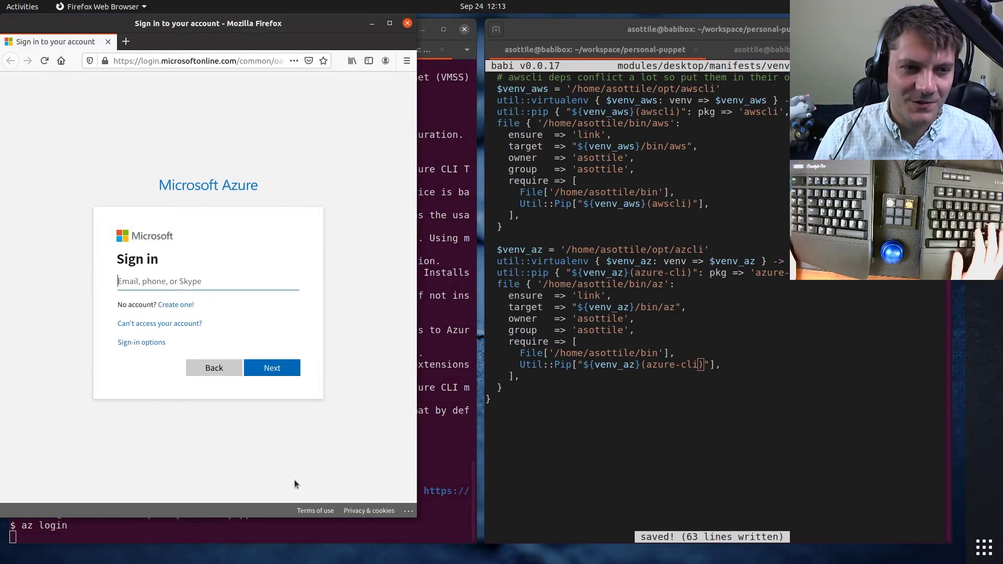
{"action": "left_click", "coordinate": [282, 371]}
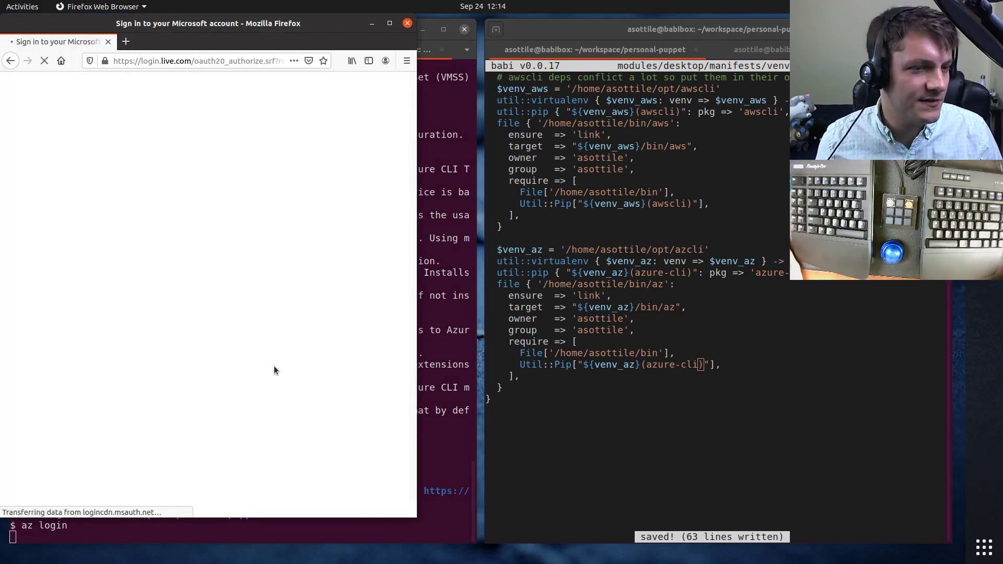
{"action": "left_click", "coordinate": [272, 342]}
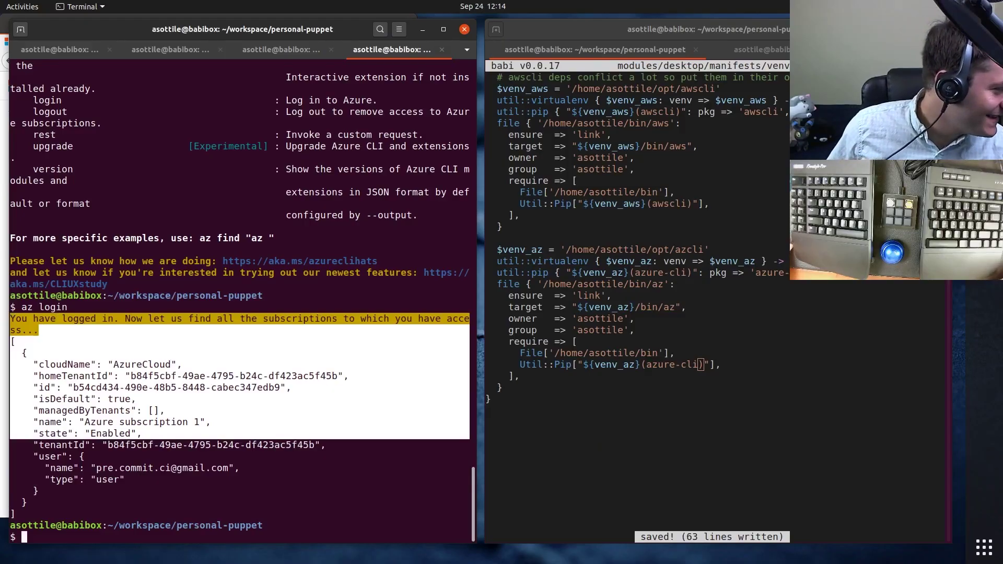
{"action": "left_click", "coordinate": [280, 300]}
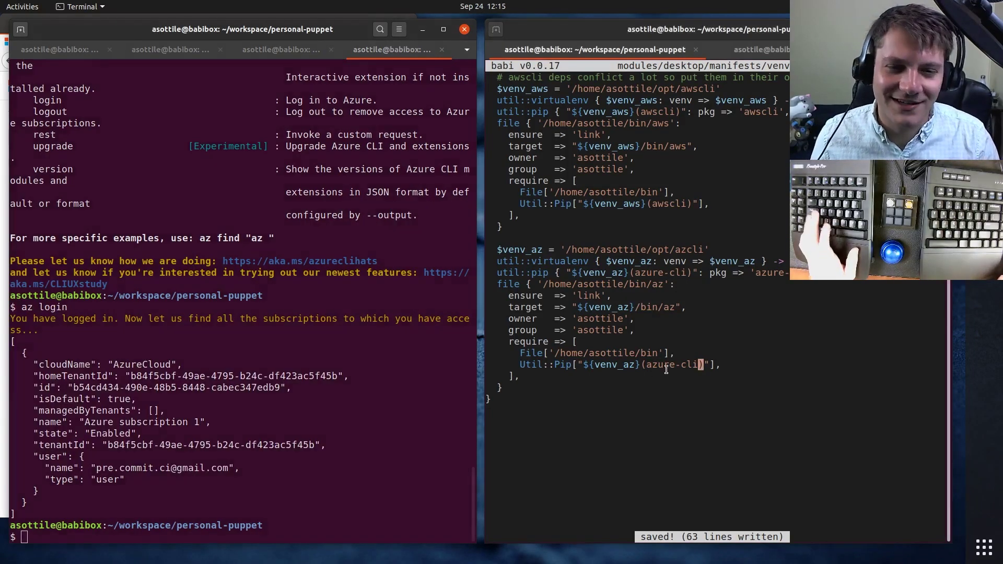
{"action": "key", "text": "ctrl+x"}
{"action": "type", "text": "cd ~/workspace/pre-commit-ci/"}
Step: Create the azure-sample-application repo under pre-commit-ci with an empty initial commit
{"action": "key", "text": "Return"}
{"action": "type", "text": "ls"}
{"action": "key", "text": "Return"}
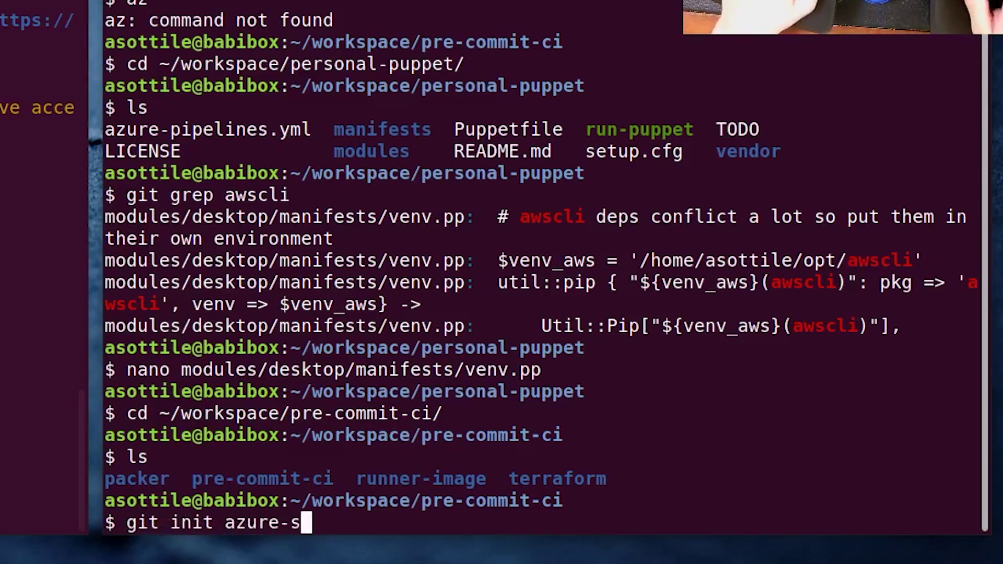
{"action": "type", "text": "on"}
{"action": "key", "text": "Return"}
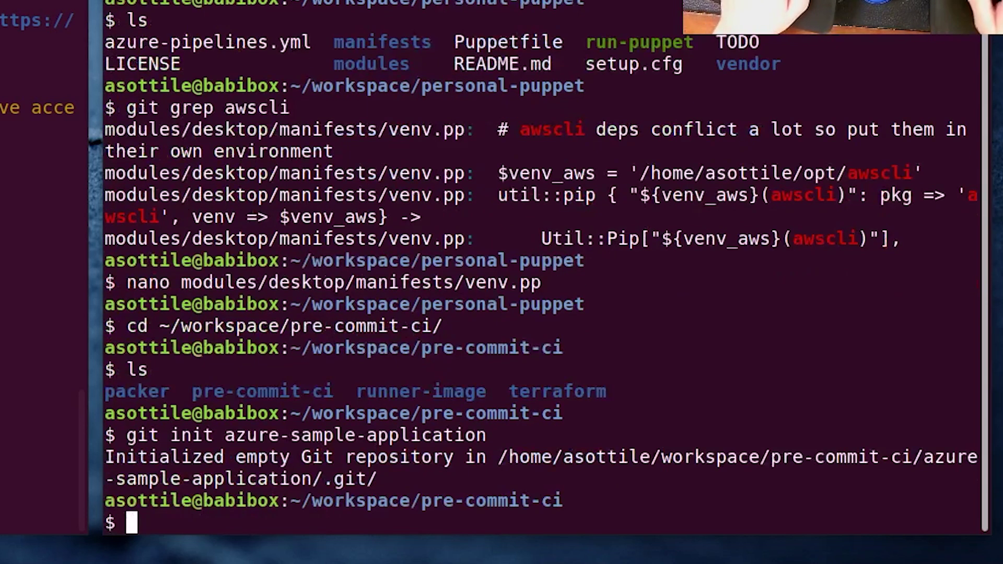
{"action": "type", "text": "cd a"}
{"action": "key", "text": "Tab"}
{"action": "key", "text": "Return"}
{"action": "type", "text": "ls"}
{"action": "key", "text": "Return"}
{"action": "type", "text": "git commit --allow-empty -m 'initial empty"}
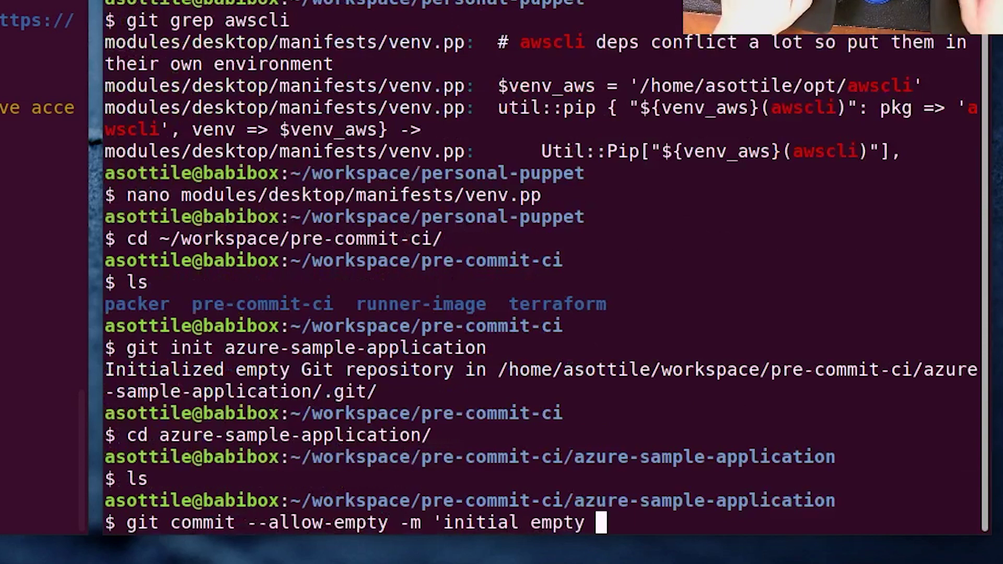
{"action": "type", "text": "'"}
{"action": "key", "text": "Return"}
{"action": "type", "text": "pre"}
Step: Copy pyupgrade's .pre-commit-config.yaml in, install and autoupdate its hooks, and view it
{"action": "key", "text": "ctrl+c"}
{"action": "type", "text": "cp ~/workspace/pyu"}
{"action": "key", "text": "Tab"}
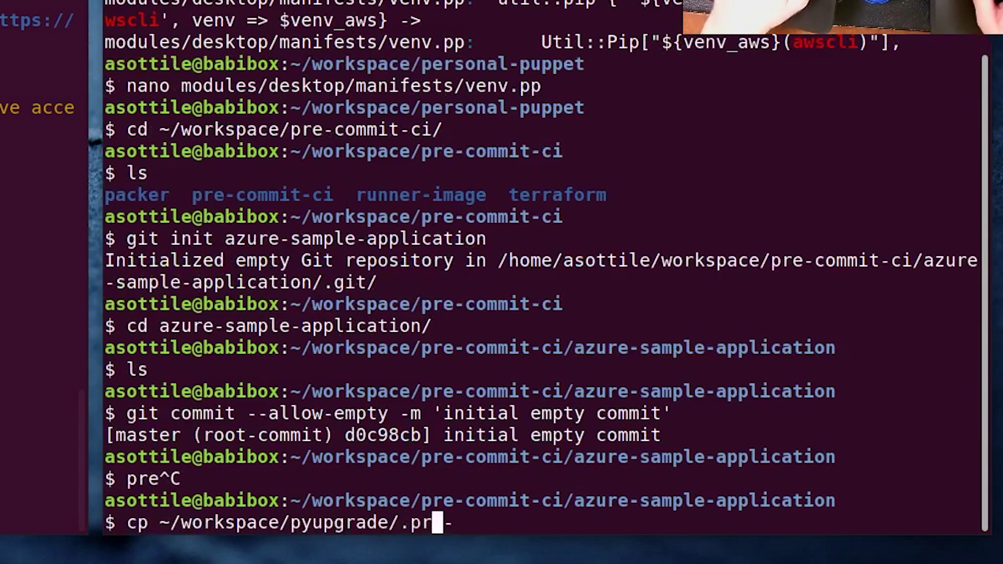
{"action": "type", "text": "e-commit-"}
{"action": "key", "text": "Tab"}
{"action": "type", "text": "."}
{"action": "key", "text": "Return"}
{"action": "type", "text": "pre-commit install"}
{"action": "key", "text": "Return"}
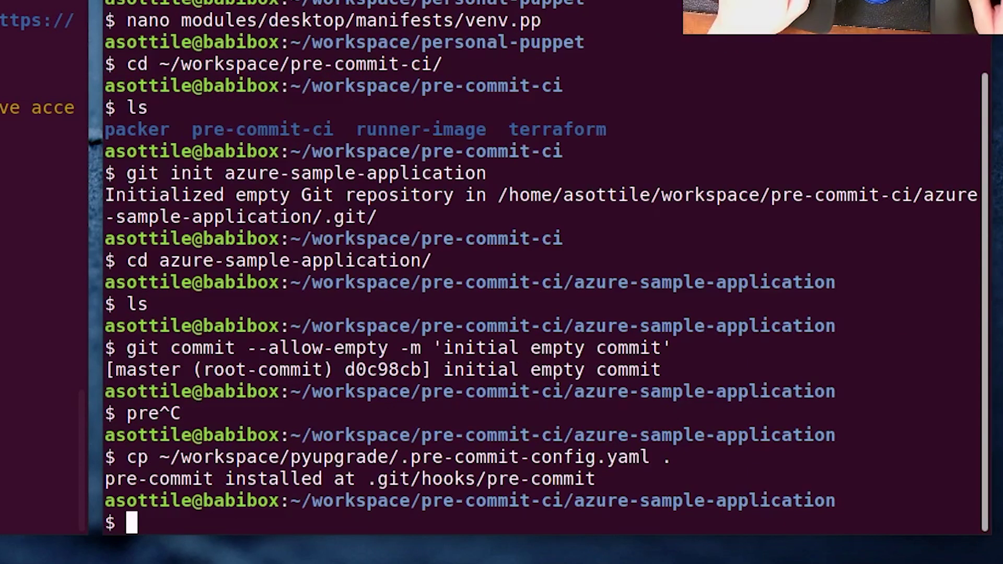
{"action": "type", "text": "ate"}
{"action": "key", "text": "Return"}
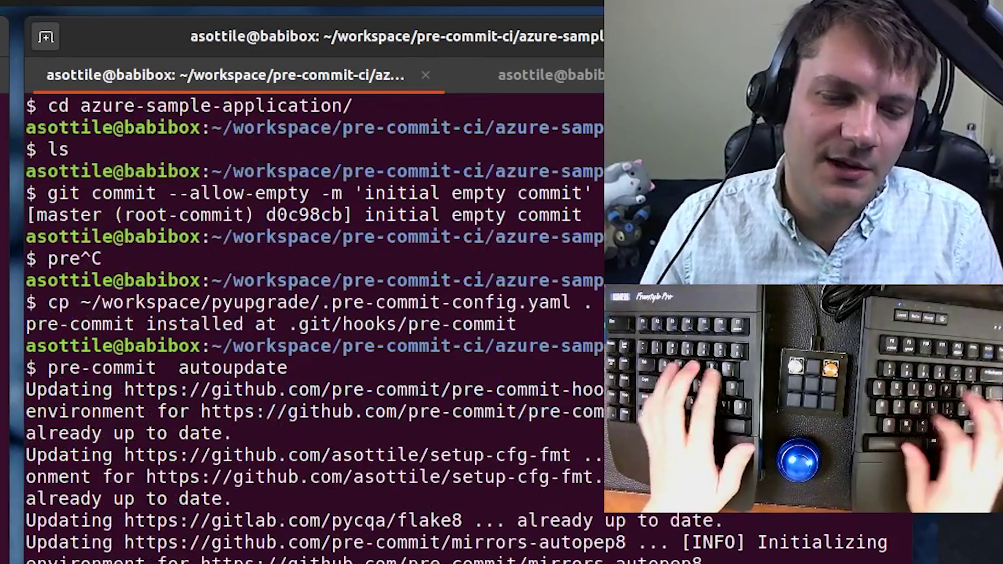
{"action": "type", "text": "babi .pre-commit-config.yaml"}
{"action": "key", "text": "Return"}
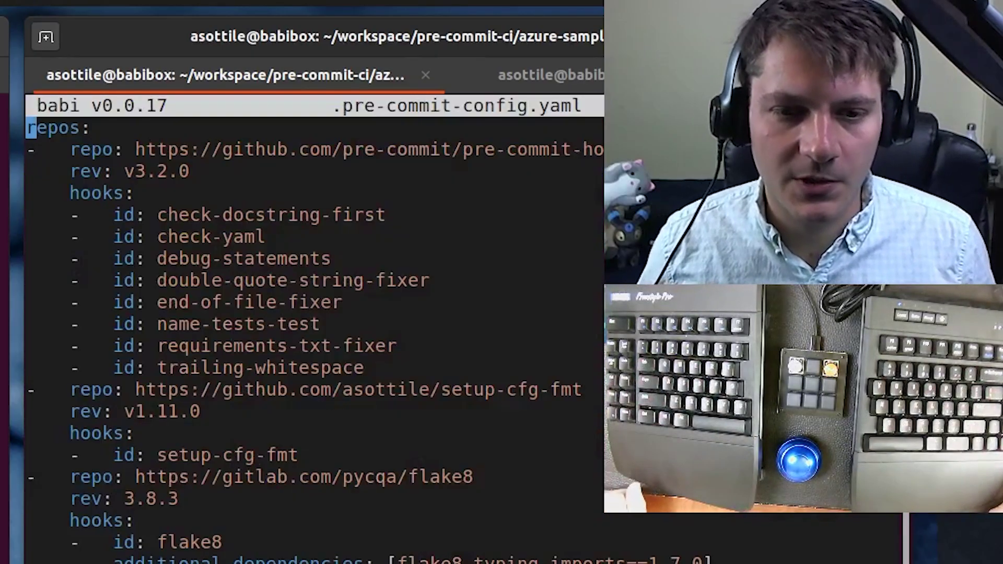
Step: Write app.py: a Flask root route returning 'hello hello world' and main() calling app.run
{"action": "key", "text": "ctrl+x"}
{"action": "type", "text": "babi app.py"}
{"action": "key", "text": "Return"}
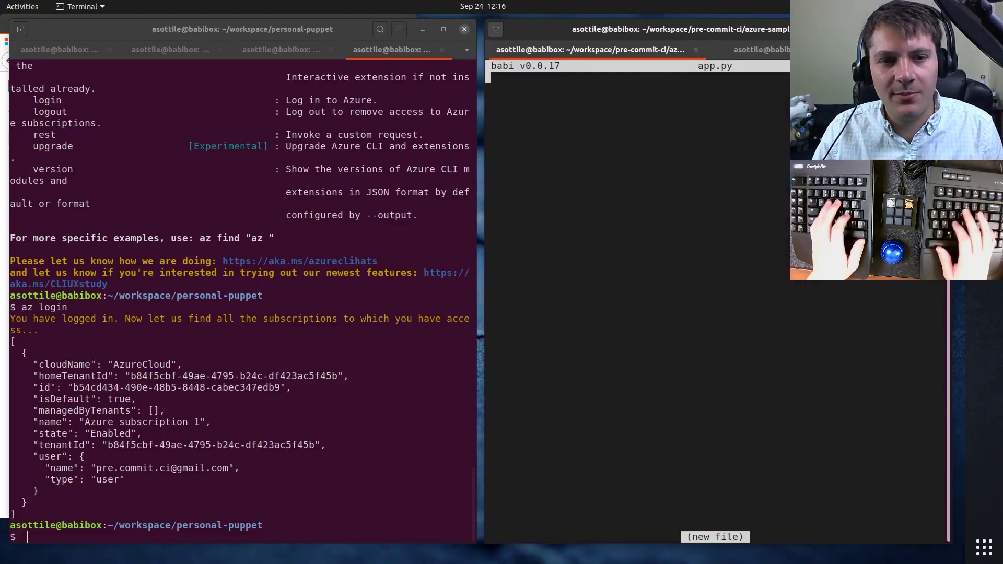
{"action": "type", "text": "impo"}
{"action": "type", "text": "rt fl"}
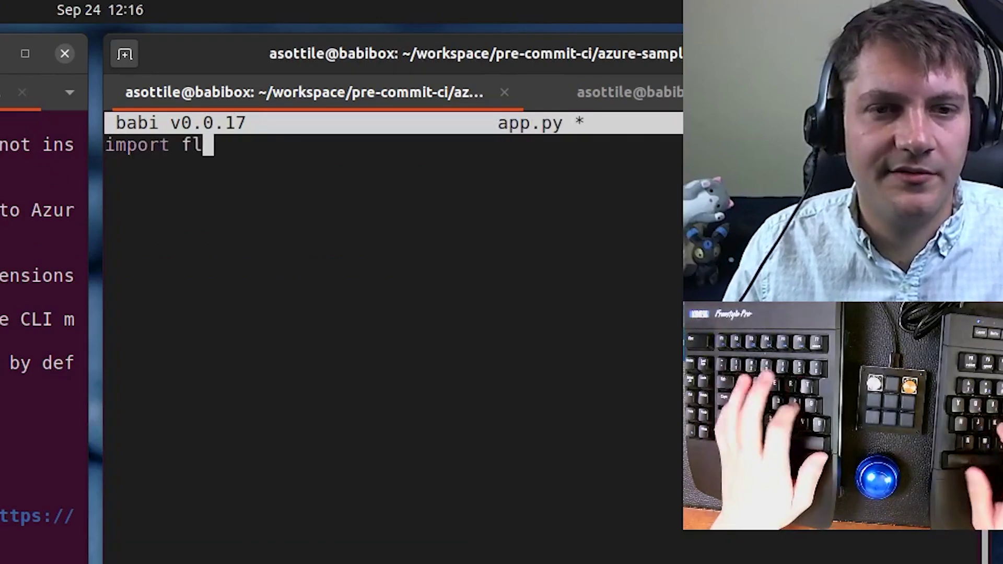
{"action": "type", "text": "ask"}
{"action": "key", "text": "Return"}
{"action": "key", "text": "Return"}
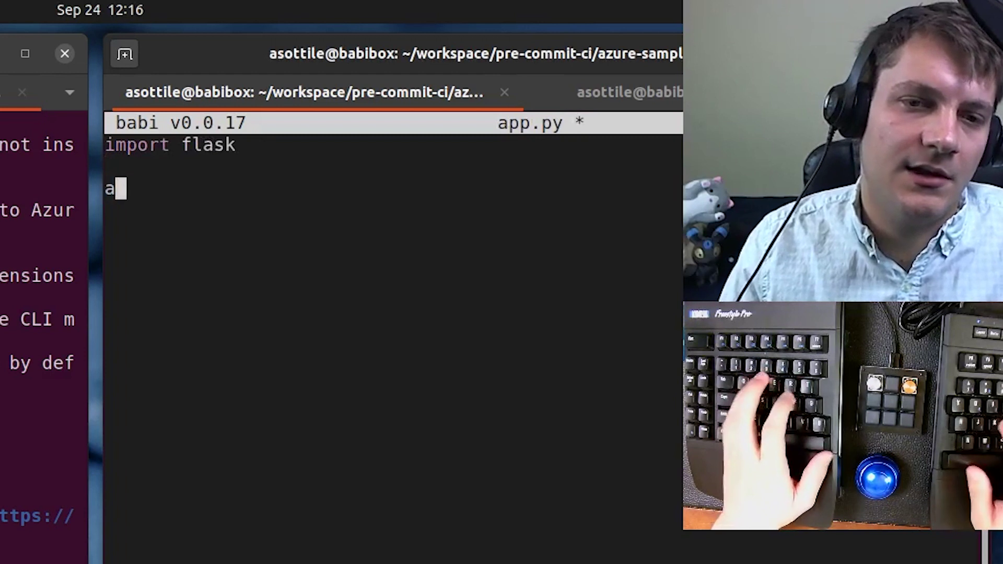
{"action": "type", "text": "pp = flask.Fla"}
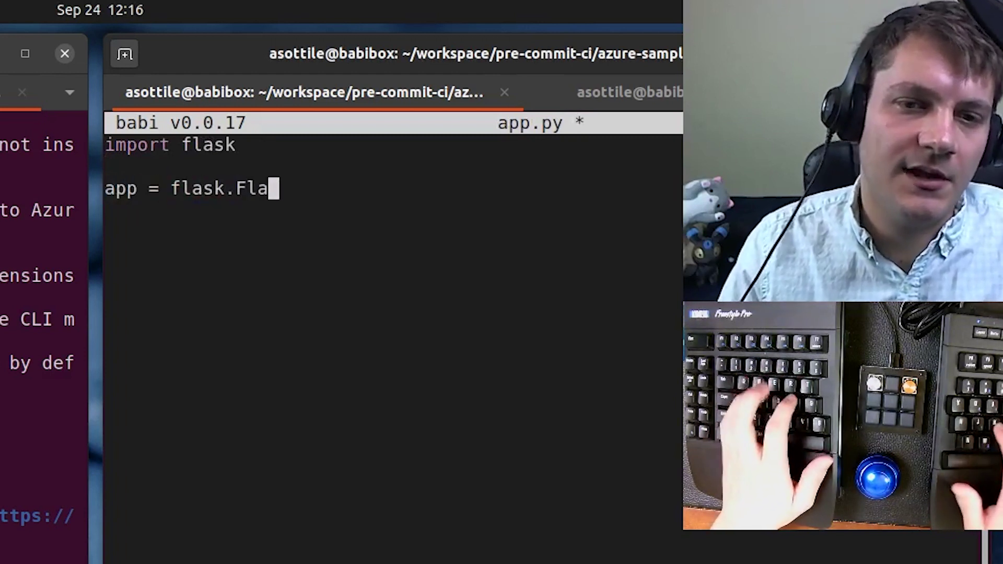
{"action": "type", "text": "sk("}
{"action": "type", "text": "__name__)   @app.route('/'"}
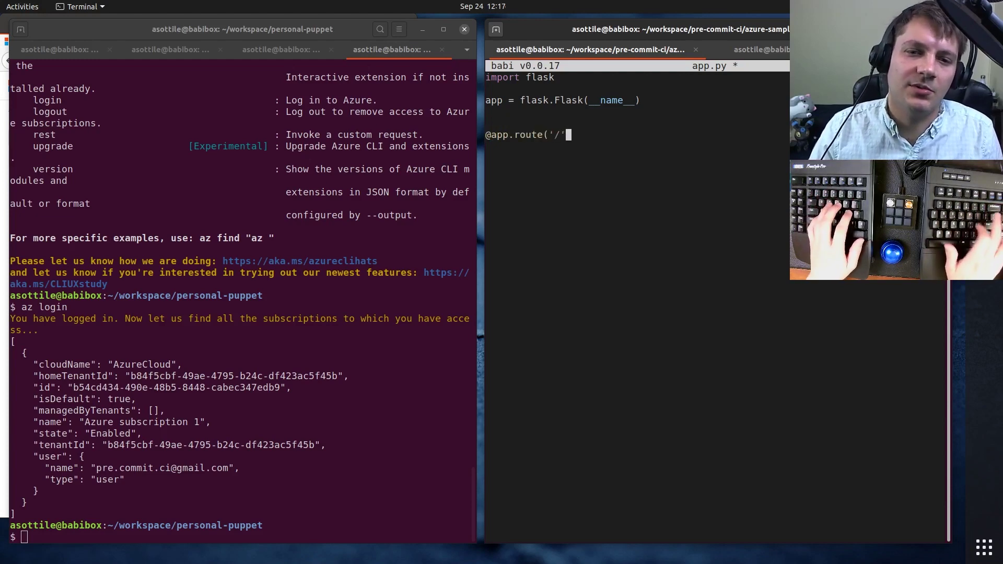
{"action": "type", "text": ", "}
{"action": "type", "text": "methods=['GET"}
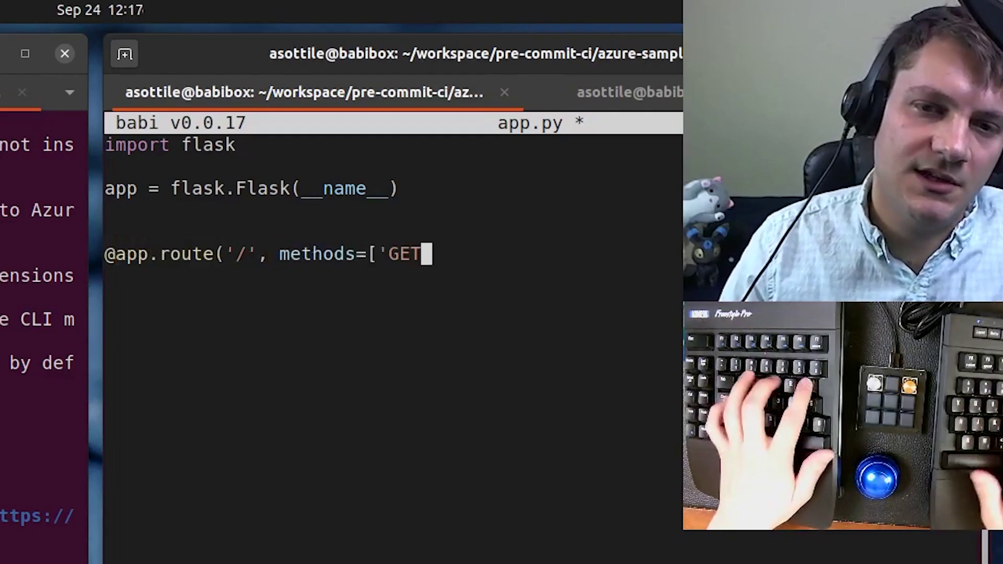
{"action": "type", "text": "'])"}
{"action": "key", "text": "Return"}
{"action": "type", "text": "def index() -> str:     return 'hello hello world'"}
{"action": "key", "text": "Return"}
{"action": "key", "text": "Return"}
{"action": "key", "text": "Return"}
{"action": "type", "text": "if _"}
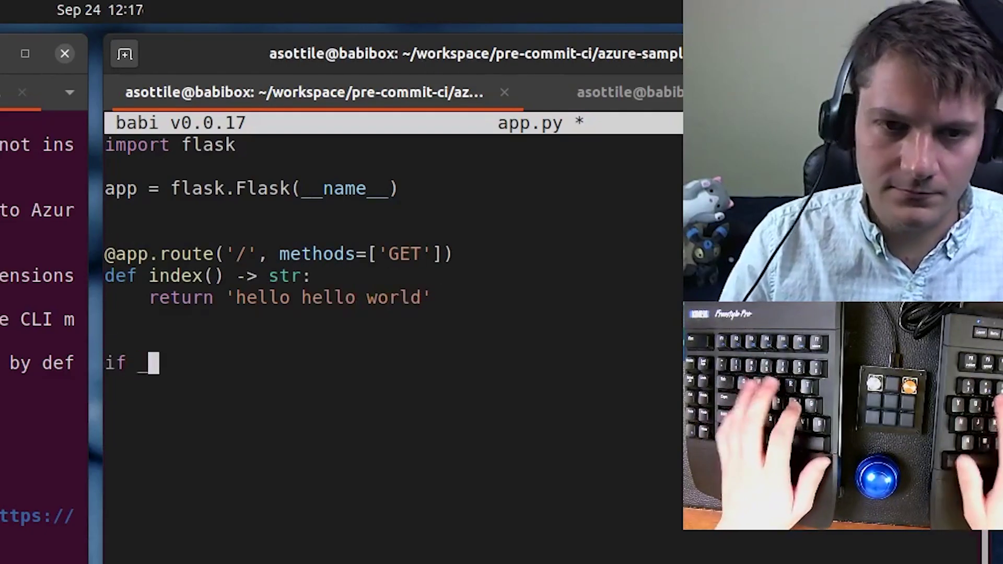
{"action": "type", "text": "_name__ == '__mai"}
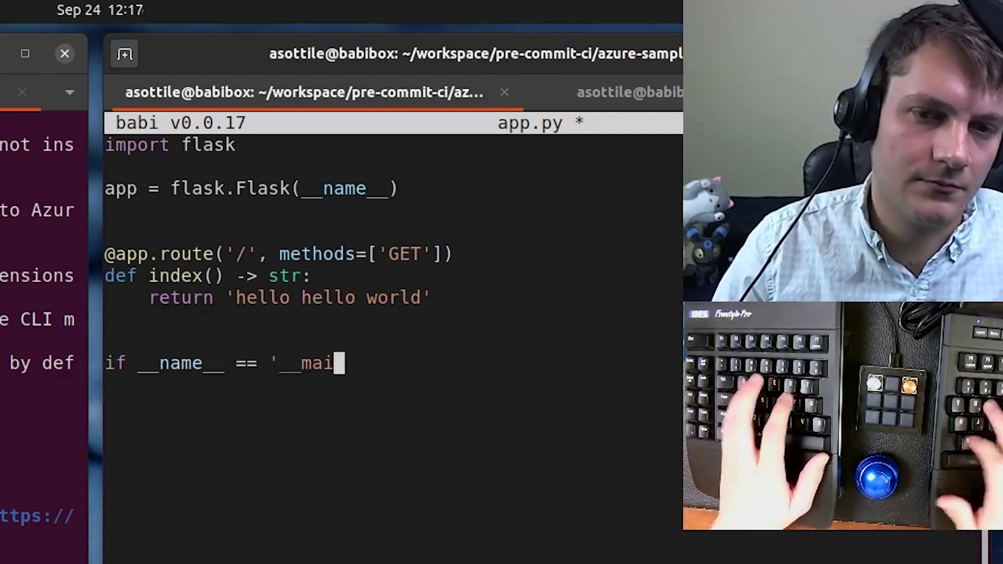
{"action": "type", "text": "n__':"}
{"action": "key", "text": "Return"}
{"action": "type", "text": "exit(mai"}
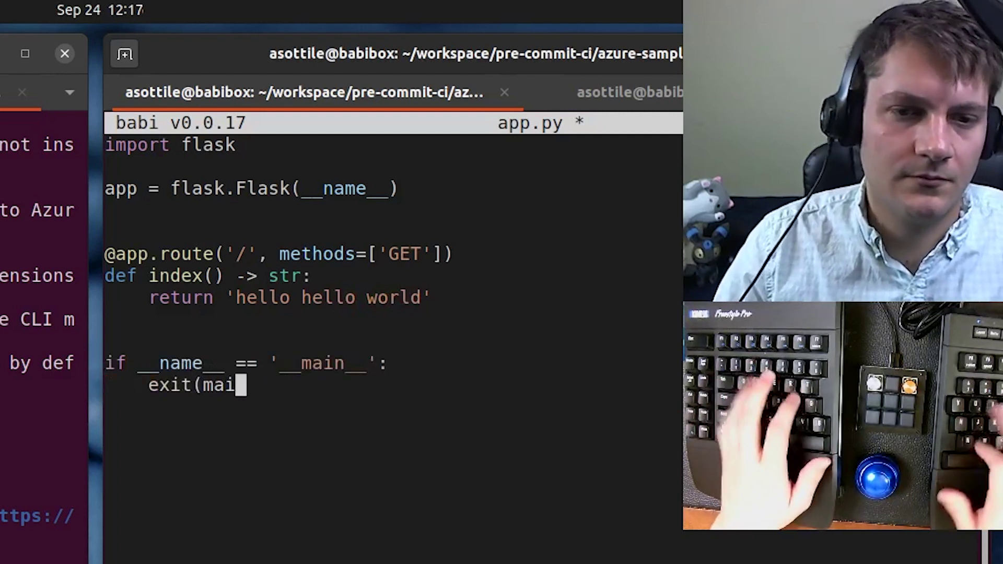
{"action": "type", "text": "n()"}
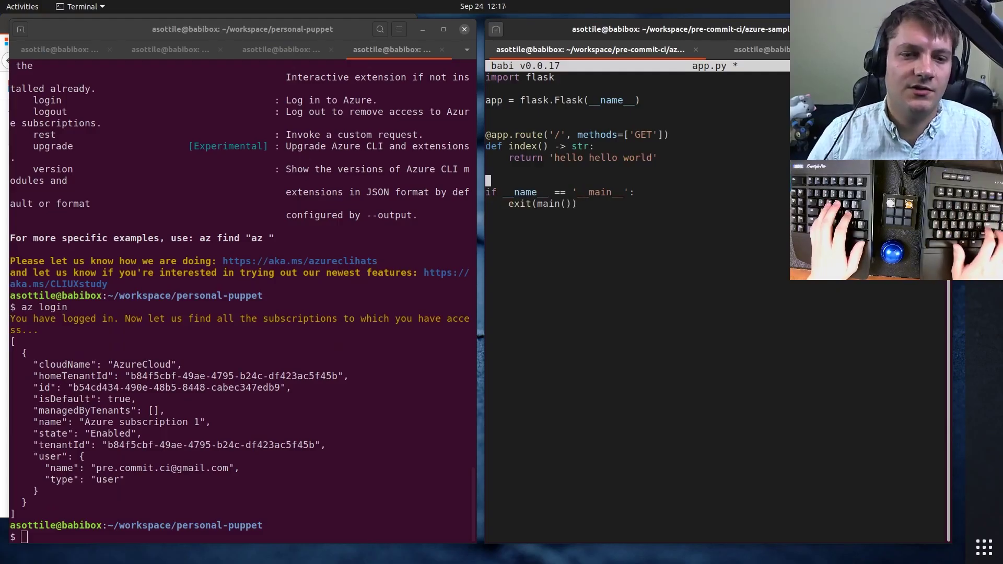
{"action": "key", "text": "Return"}
{"action": "key", "text": "Return"}
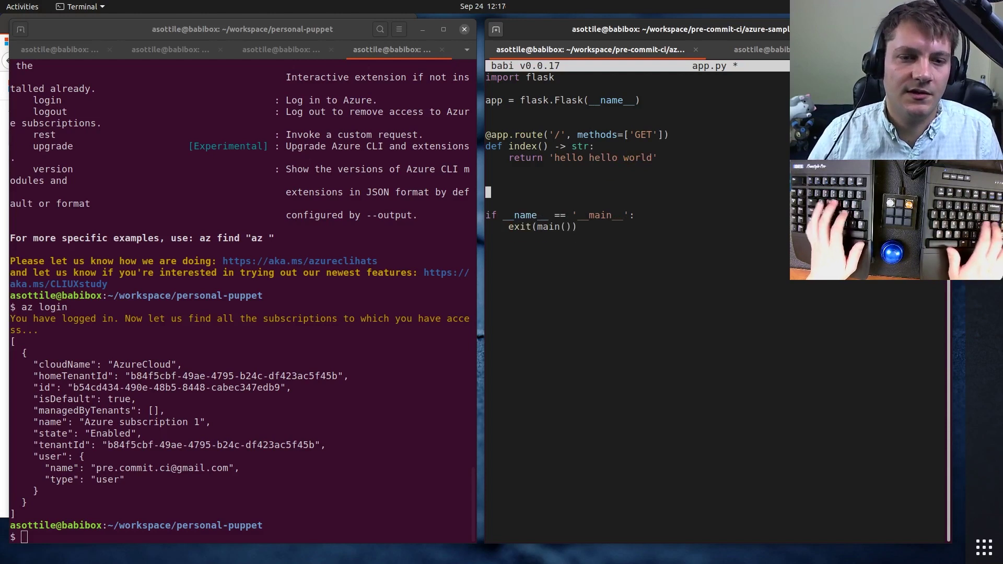
{"action": "type", "text": "def "}
{"action": "type", "text": " -> int:"}
{"action": "key", "text": "Return"}
{"action": "type", "text": "return 0"}
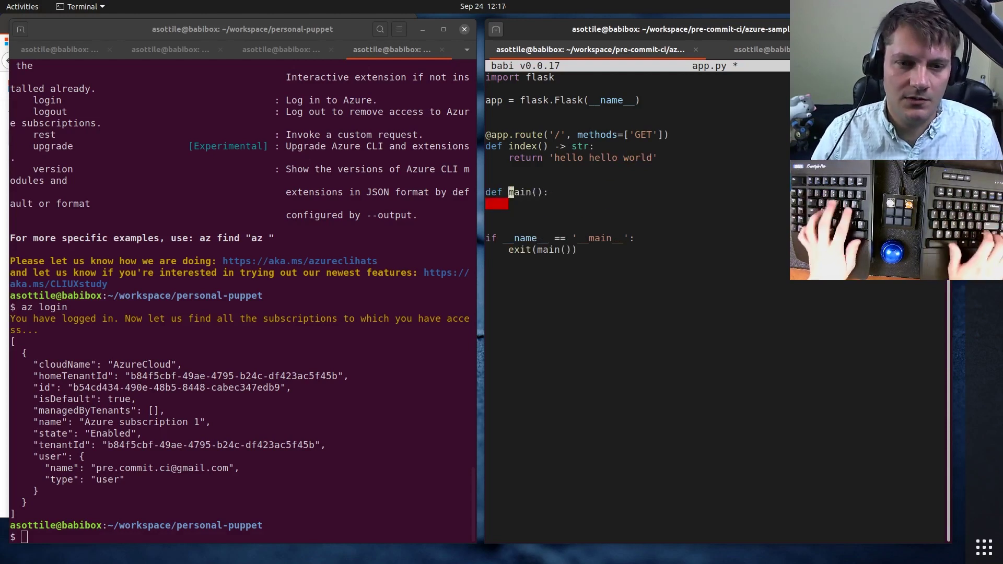
{"action": "type", "text": "app.run()"}
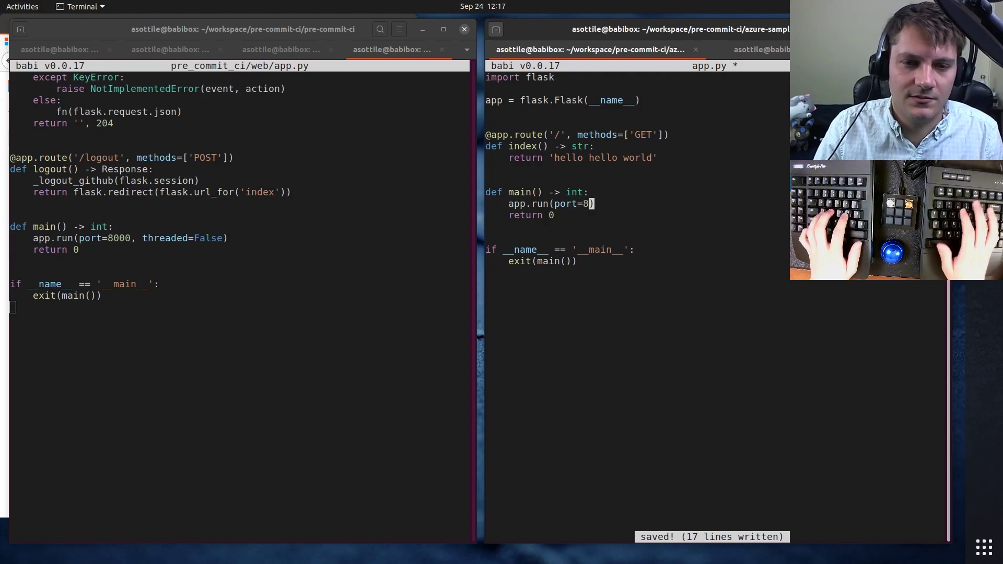
{"action": "key", "text": "ctrl+x"}
{"action": "type", "text": "py"}
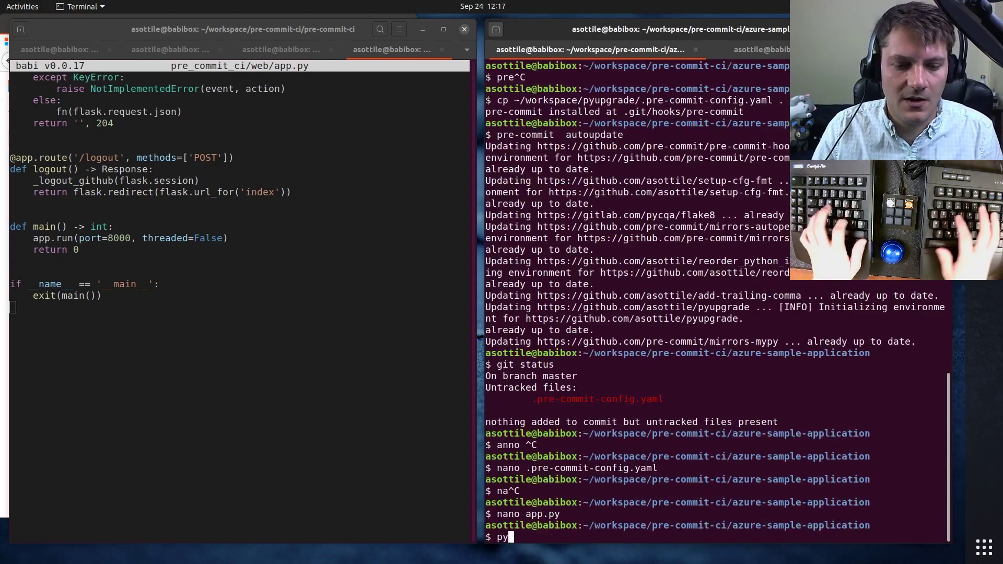
Step: Create and activate a venv virtual environment
{"action": "key", "text": "ctrl+c"}
{"action": "type", "text": "virtualenv"}
{"action": "key", "text": "Return"}
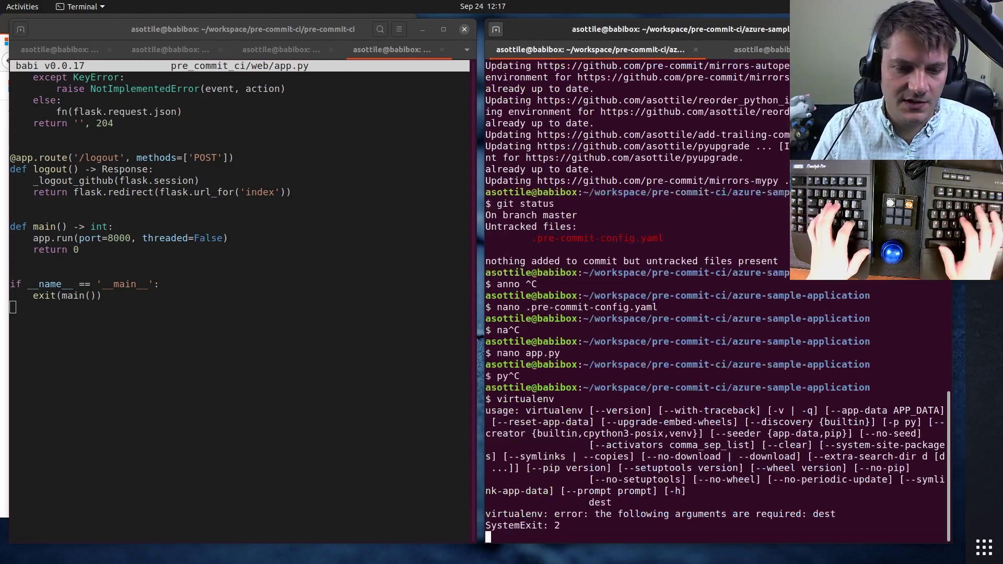
{"action": "type", "text": "nv"}
{"action": "key", "text": "Return"}
{"action": "type", "text": ". venv/bin/activate"}
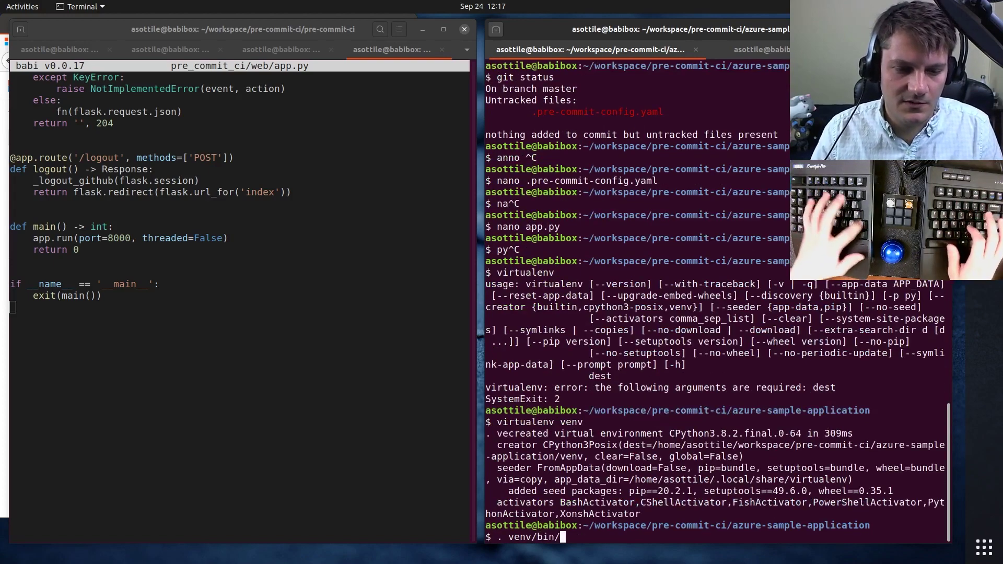
{"action": "key", "text": "Return"}
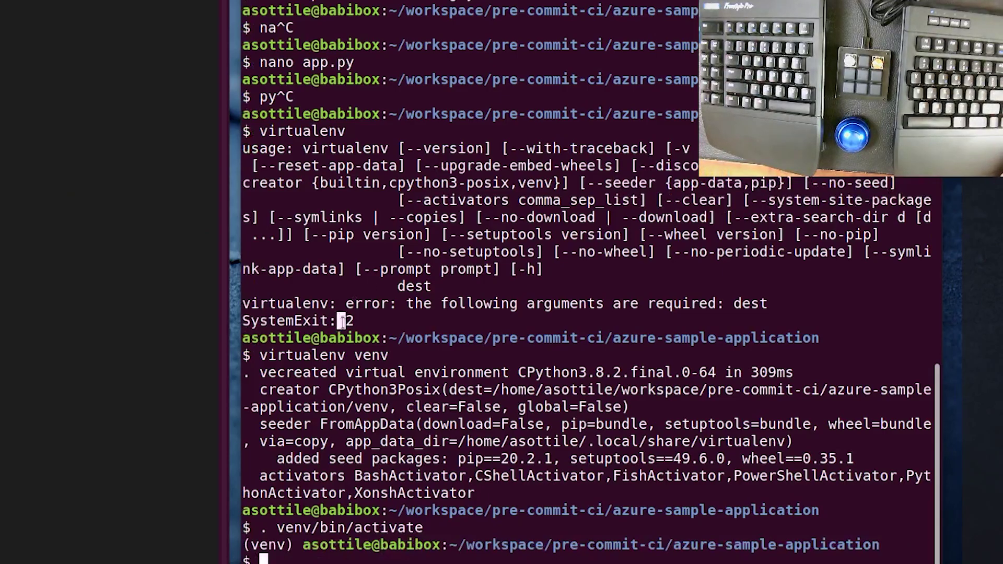
{"action": "triple_click", "coordinate": [343, 320]}
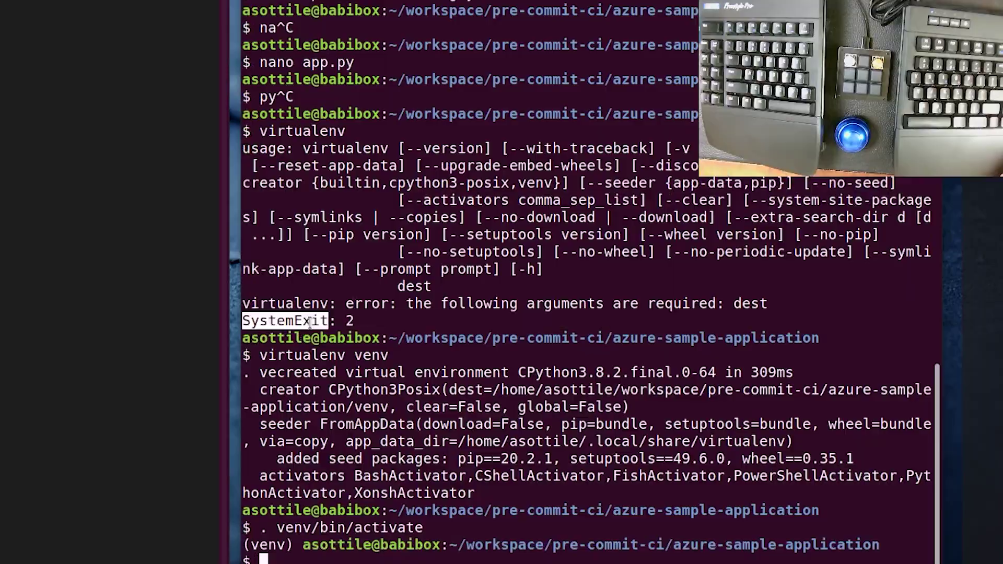
{"action": "type", "text": "pip install flas"}
{"action": "key", "text": "ctrl+c"}
{"action": "type", "text": "nano require"}
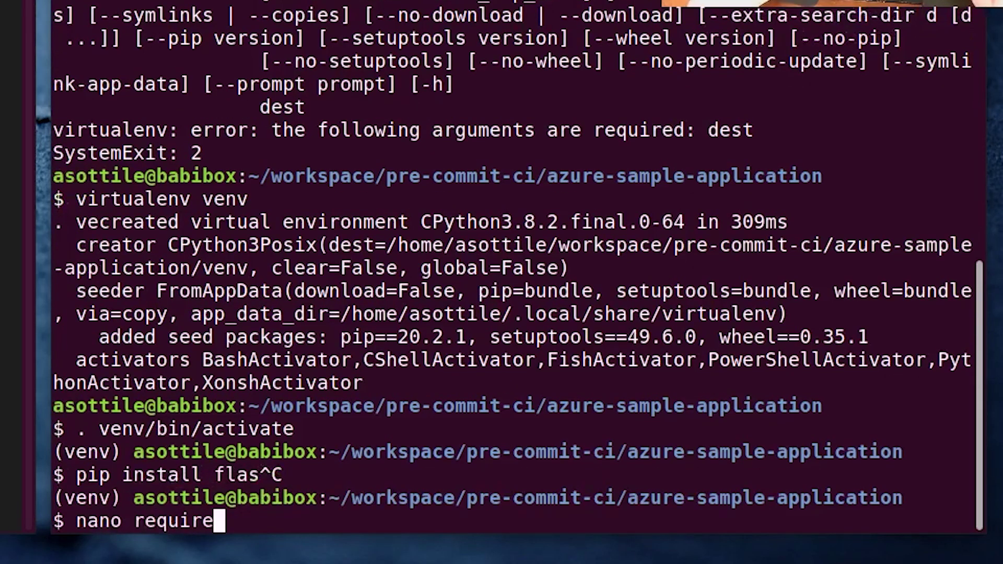
{"action": "type", "text": "ments-"}
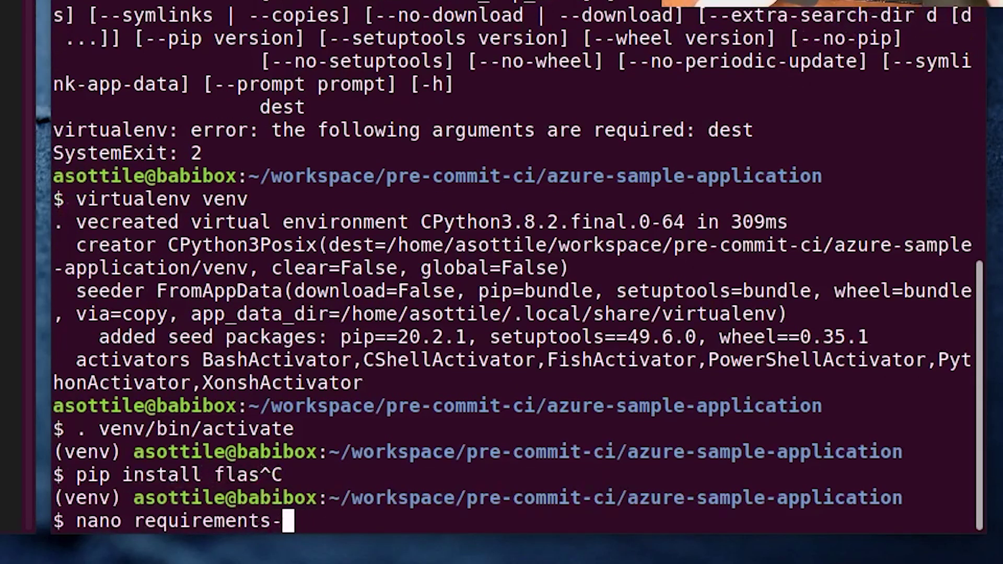
{"action": "type", "text": "minimal.txt"}
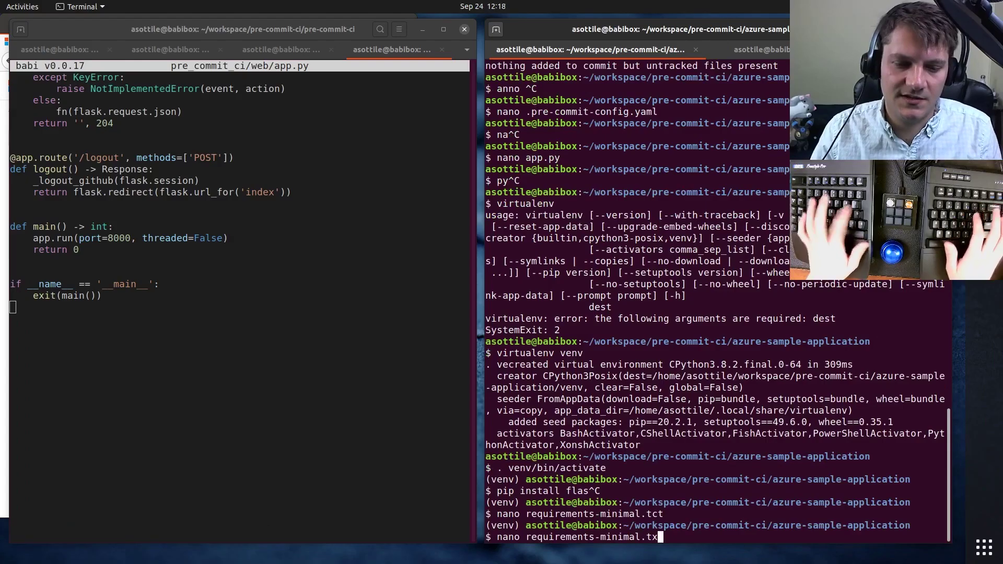
Step: Install flask from a new requirements-minimal.txt and freeze the pins into requirements.txt
{"action": "key", "text": "Return"}
{"action": "type", "text": "flask"}
{"action": "key", "text": "ctrl+s"}
{"action": "key", "text": "ctrl+x"}
{"action": "type", "text": "pip install -r requirements-minimal.txt"}
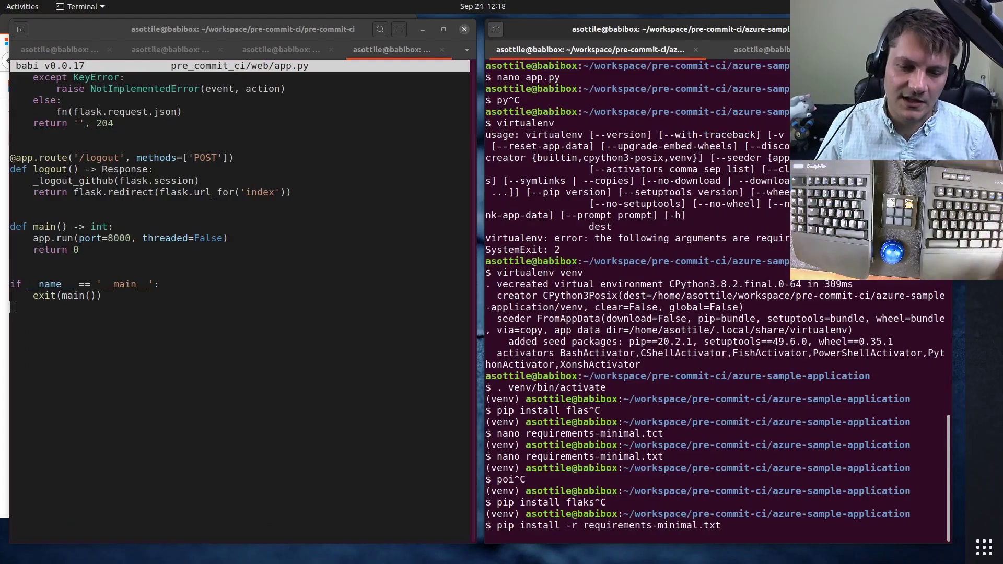
{"action": "key", "text": "Return"}
{"action": "type", "text": "pip freeze > "}
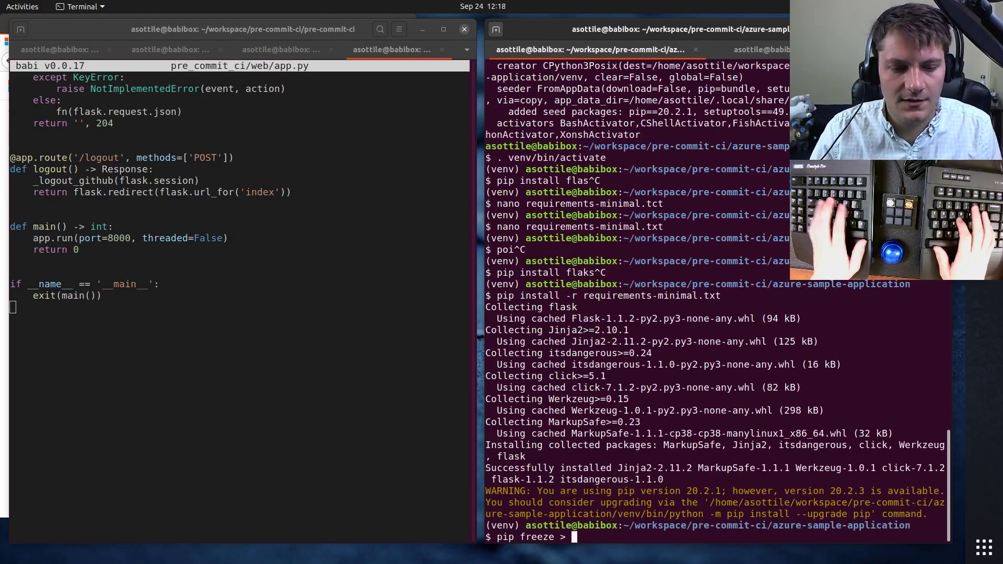
{"action": "type", "text": "requirements.txt"}
{"action": "key", "text": "Return"}
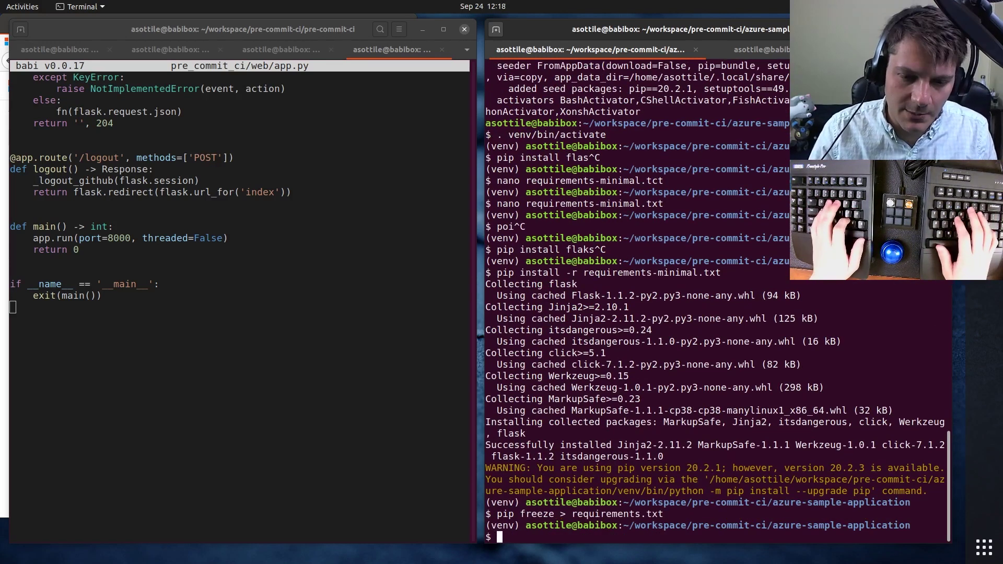
{"action": "type", "text": "wc"}
Step: Print requirements.txt and start the app with python -m app on 127.0.0.1:8001
{"action": "key", "text": "ctrl+c"}
{"action": "type", "text": "cat requirements"}
{"action": "key", "text": "Return"}
{"action": "key", "text": "Up"}
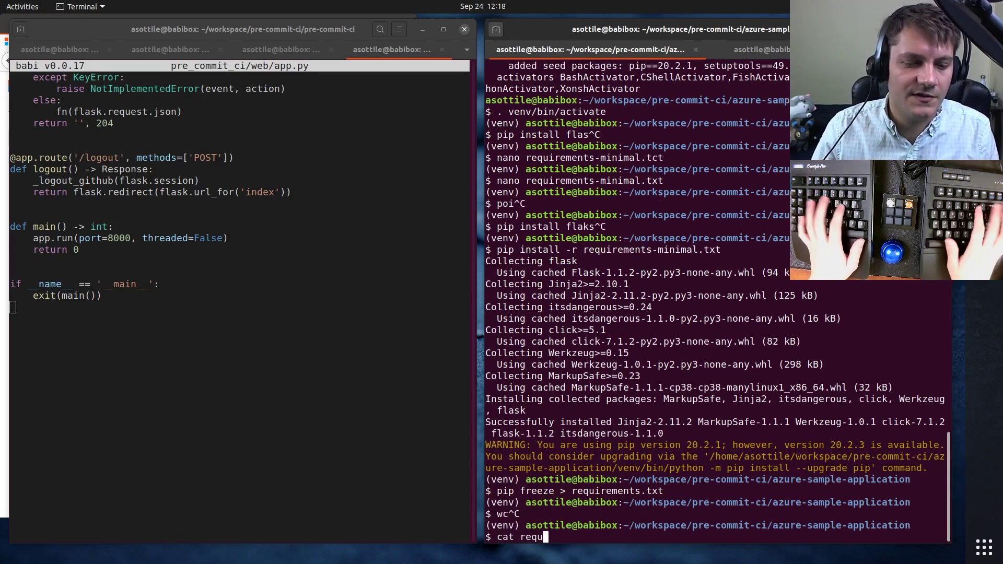
{"action": "type", "text": ".txt"}
{"action": "key", "text": "Return"}
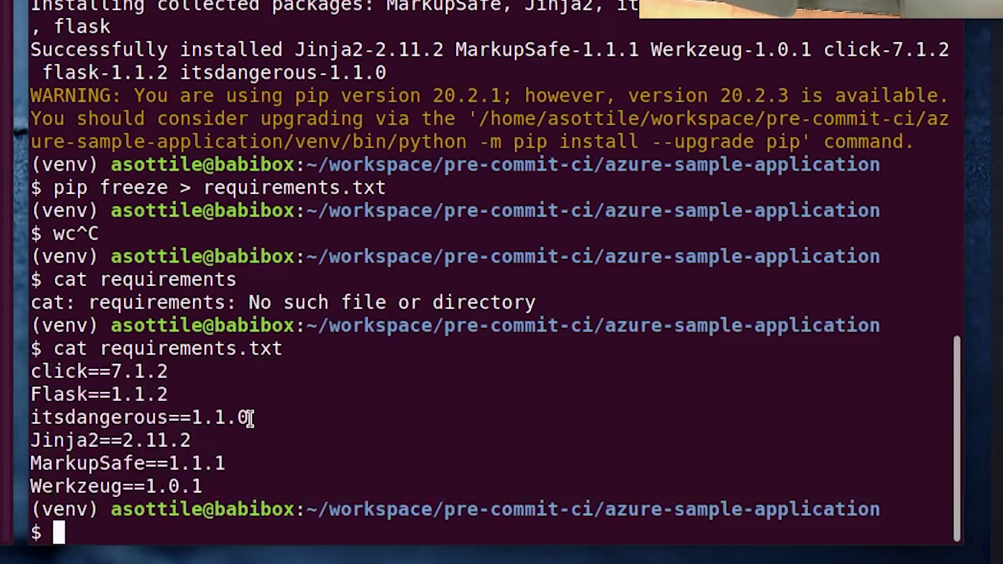
{"action": "type", "text": "p"}
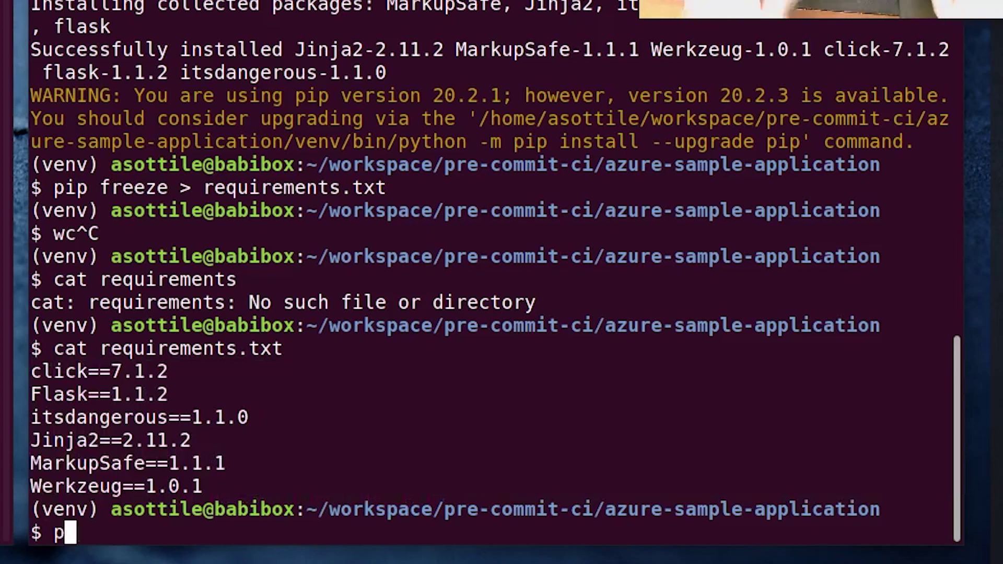
{"action": "type", "text": "ython -m app"}
{"action": "key", "text": "Return"}
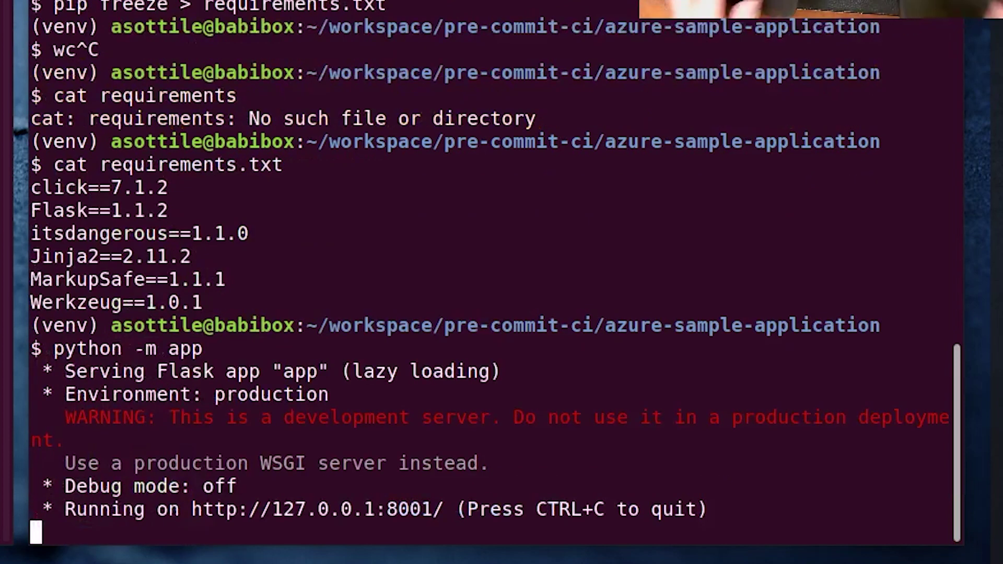
{"action": "right_click", "coordinate": [376, 510]}
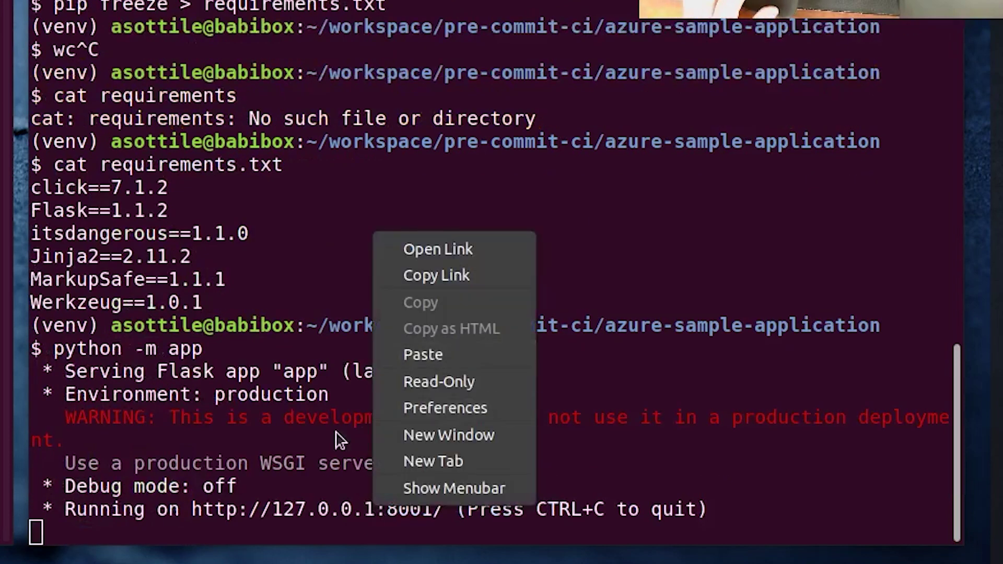
Step: View the local app, then open the Azure Functions tutorial found via 'azure functions webapp flask'
{"action": "left_click", "coordinate": [504, 517]}
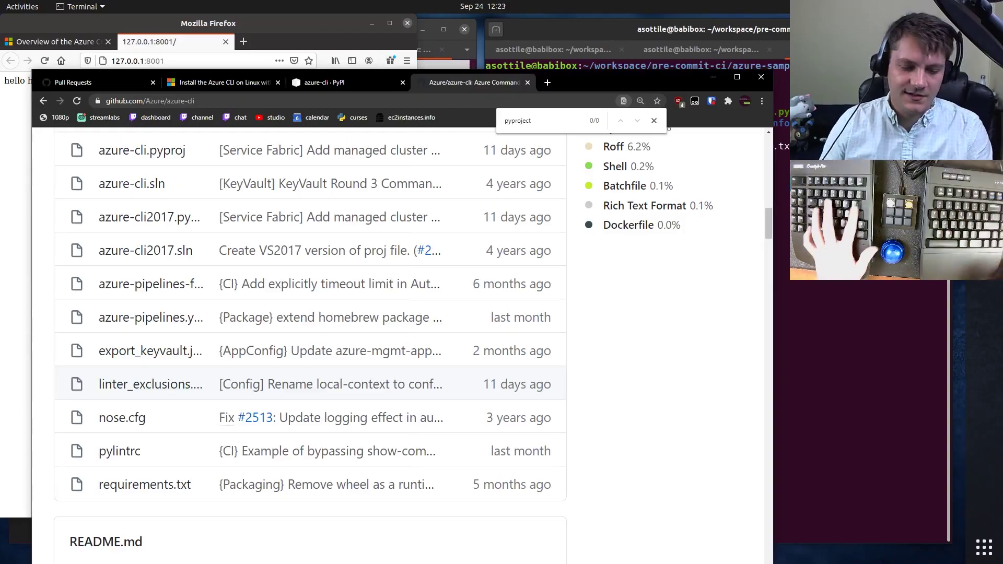
{"action": "key", "text": "ctrl+t"}
{"action": "type", "text": "azure functions webapp fla"}
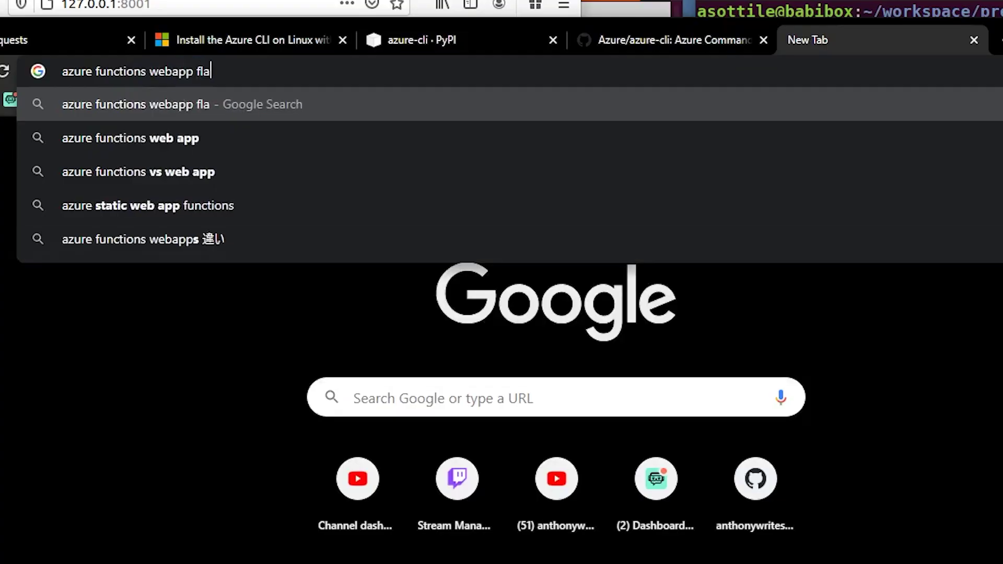
{"action": "type", "text": "sk"}
{"action": "key", "text": "Return"}
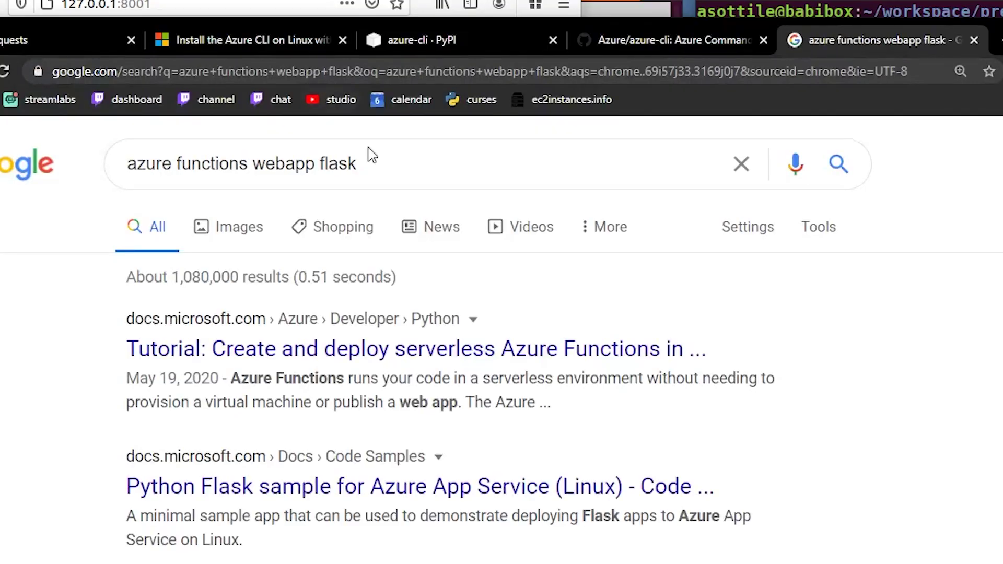
{"action": "left_click", "coordinate": [416, 348]}
{"action": "scroll", "coordinate": [607, 388], "scroll_direction": "down", "scroll_amount": 5}
{"action": "scroll", "coordinate": [607, 388], "scroll_direction": "down", "scroll_amount": 5}
{"action": "scroll", "coordinate": [608, 388], "scroll_direction": "down", "scroll_amount": 5}
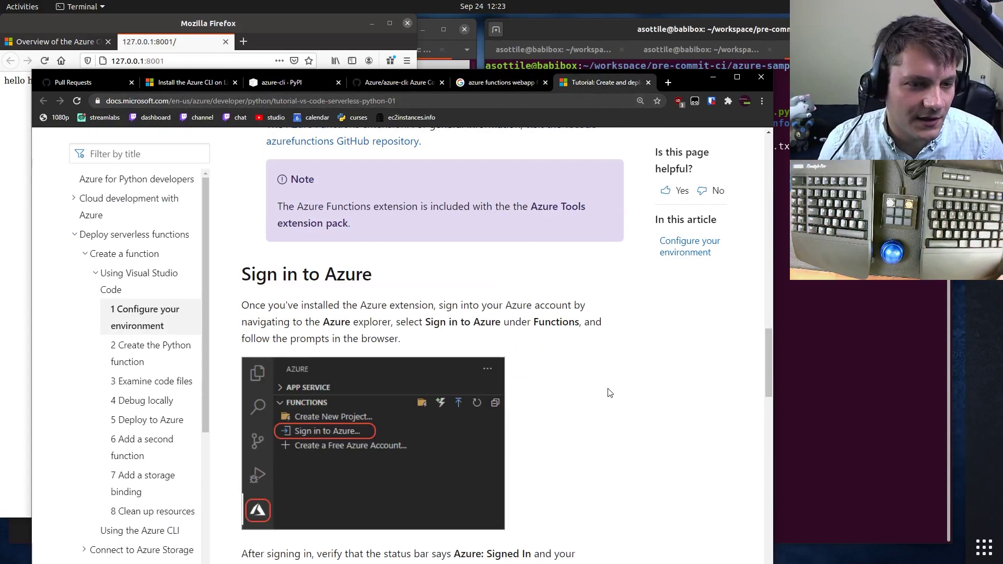
{"action": "scroll", "coordinate": [610, 392], "scroll_direction": "down", "scroll_amount": 5}
Step: Install azure-functions-core-tools with npm, run func, and go to the tutorial's Step 2
{"action": "key", "text": "super+h"}
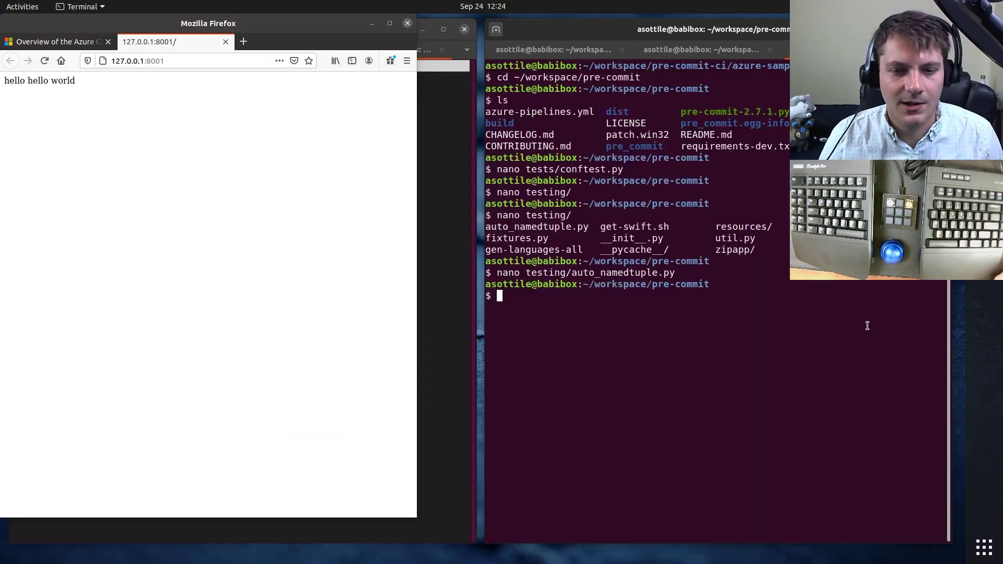
{"action": "type", "text": "ls ~/"}
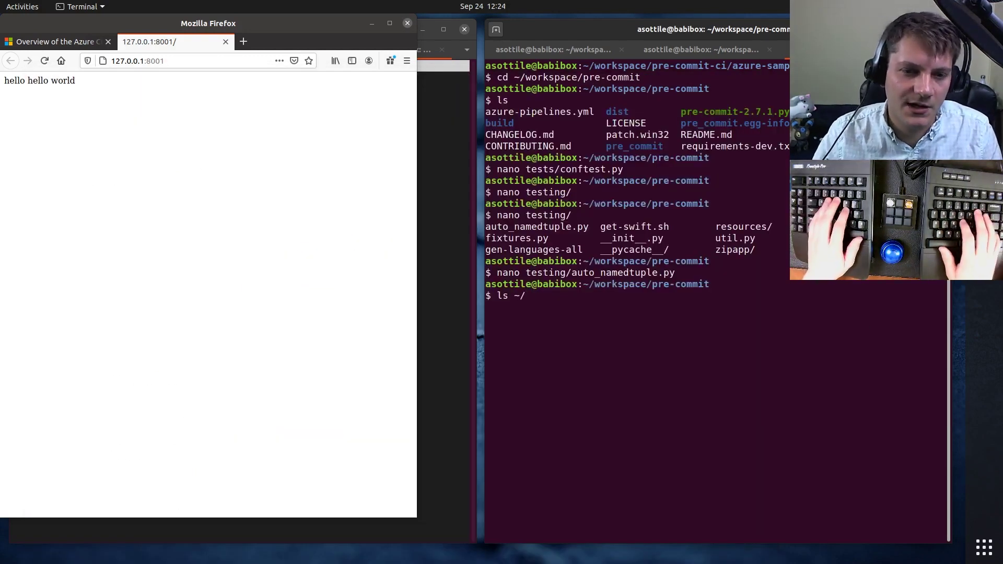
{"action": "key", "text": "Tab"}
{"action": "key", "text": "Tab"}
{"action": "key", "text": "space"}
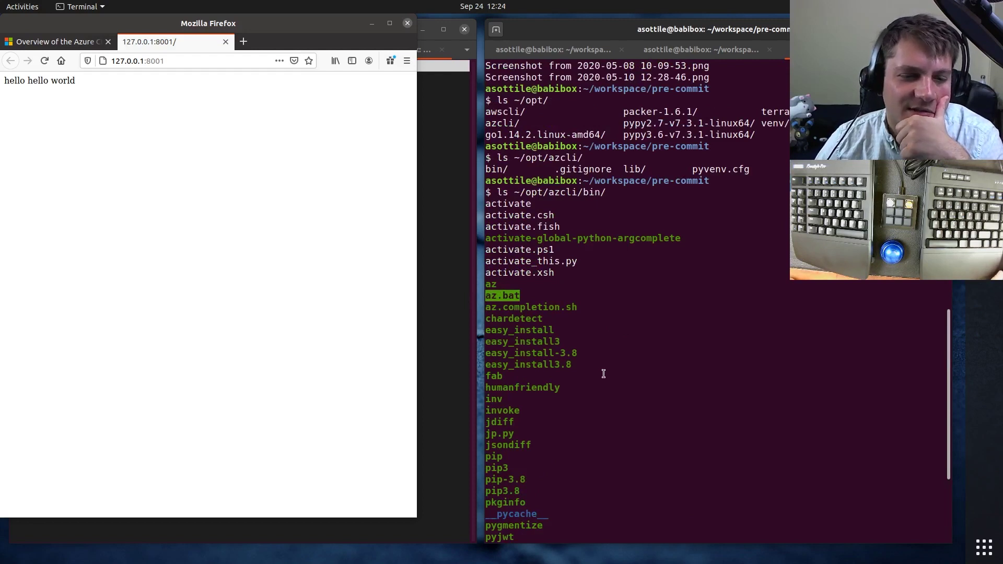
{"action": "scroll", "coordinate": [490, 405], "scroll_direction": "down", "scroll_amount": 3}
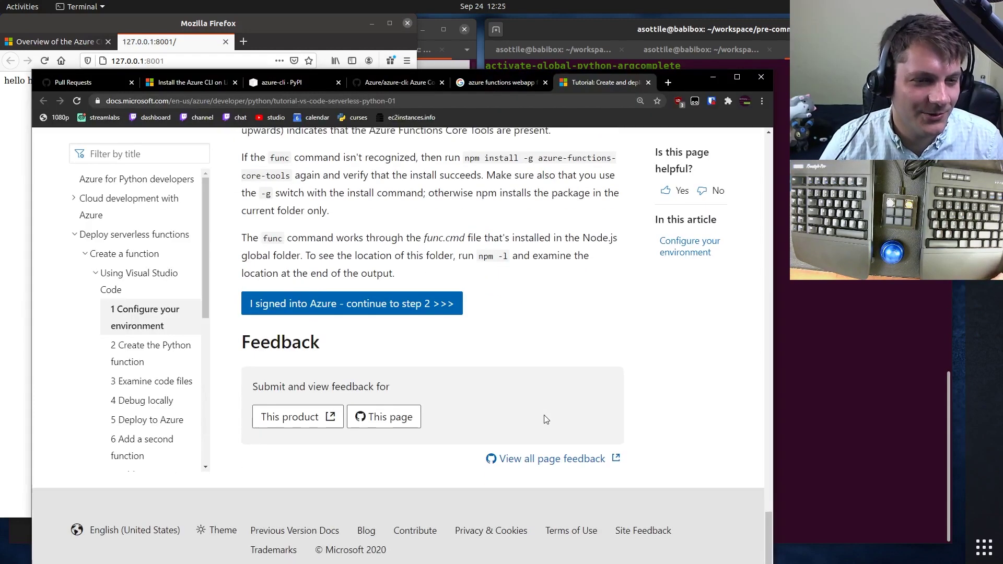
{"action": "scroll", "coordinate": [491, 405], "scroll_direction": "up", "scroll_amount": 3}
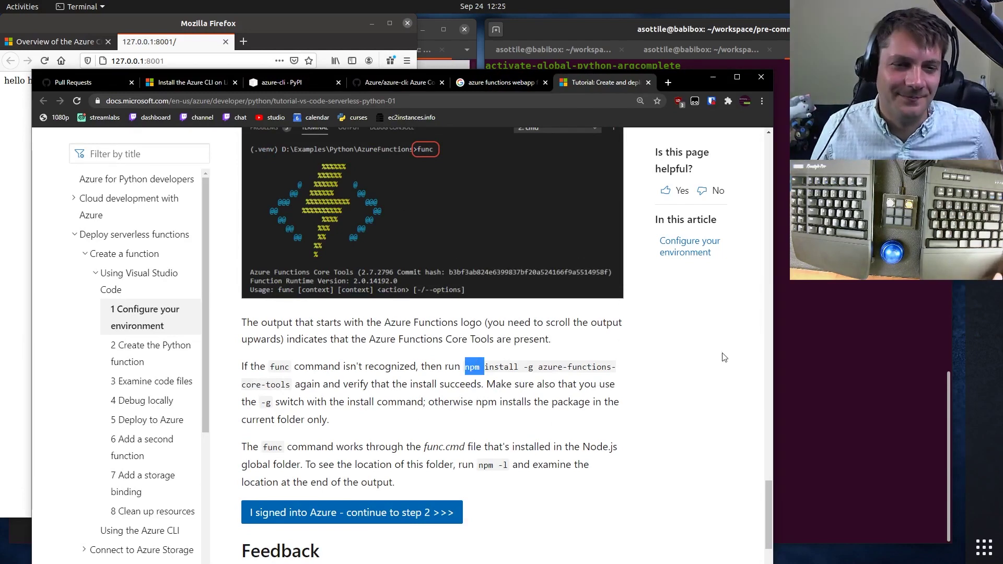
{"action": "scroll", "coordinate": [648, 375], "scroll_direction": "up", "scroll_amount": 10}
{"action": "scroll", "coordinate": [648, 375], "scroll_direction": "down", "scroll_amount": 10}
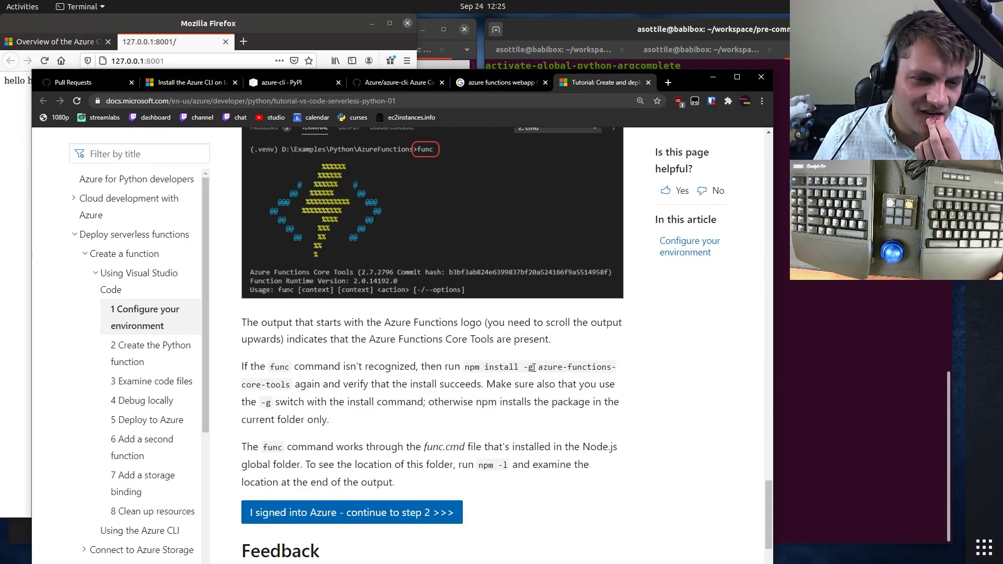
{"action": "key", "text": "alt+Tab"}
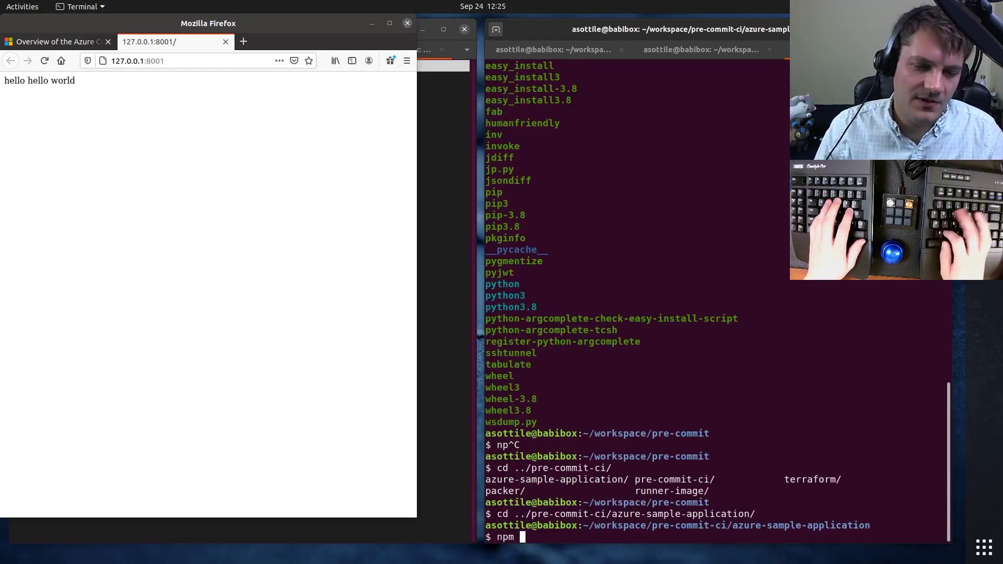
{"action": "type", "text": "npm i azure-functions-core-tools"}
{"action": "key", "text": "Return"}
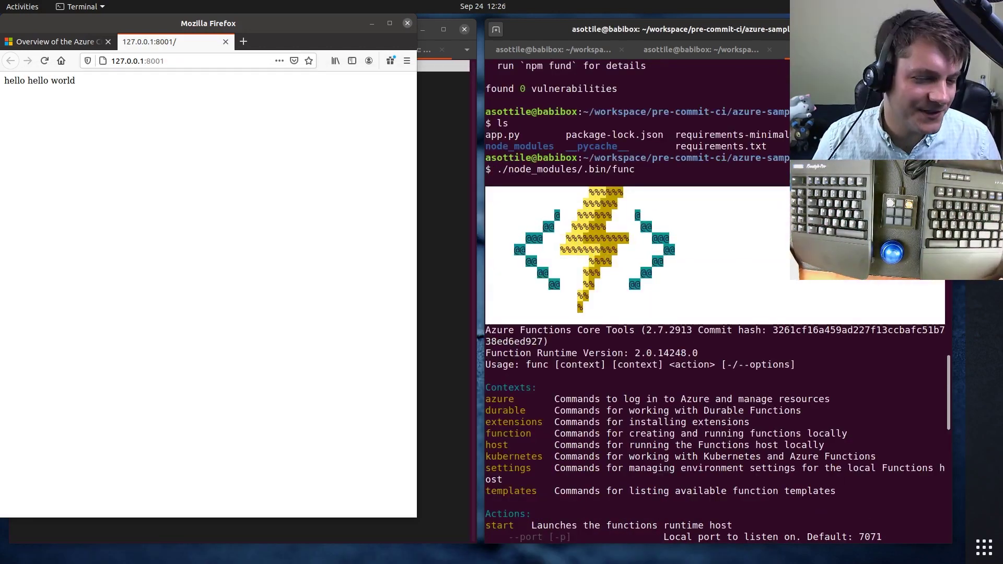
{"action": "key", "text": "alt+Tab"}
{"action": "left_click", "coordinate": [419, 142]}
{"action": "scroll", "coordinate": [512, 335], "scroll_direction": "down", "scroll_amount": 3}
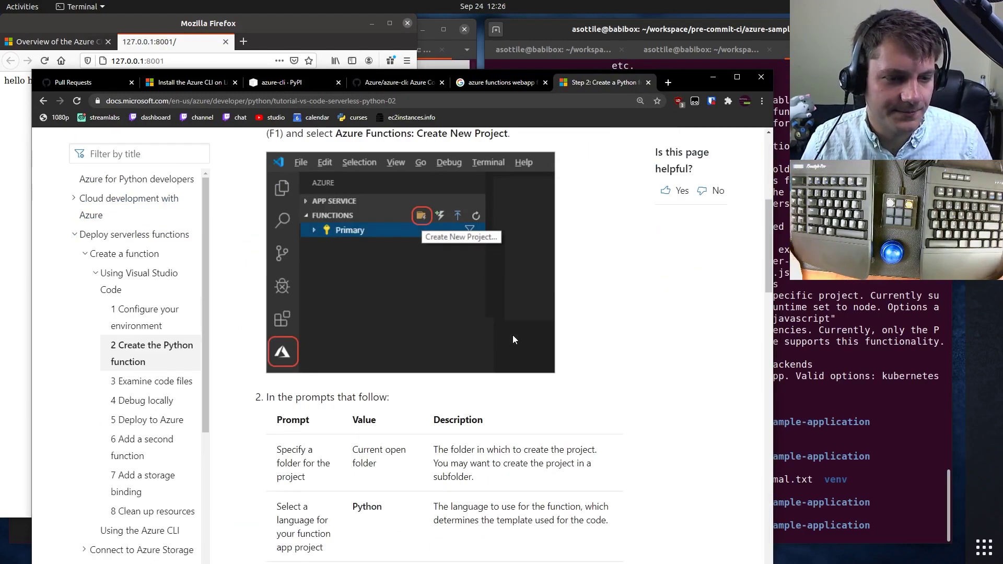
{"action": "scroll", "coordinate": [512, 334], "scroll_direction": "down", "scroll_amount": 5}
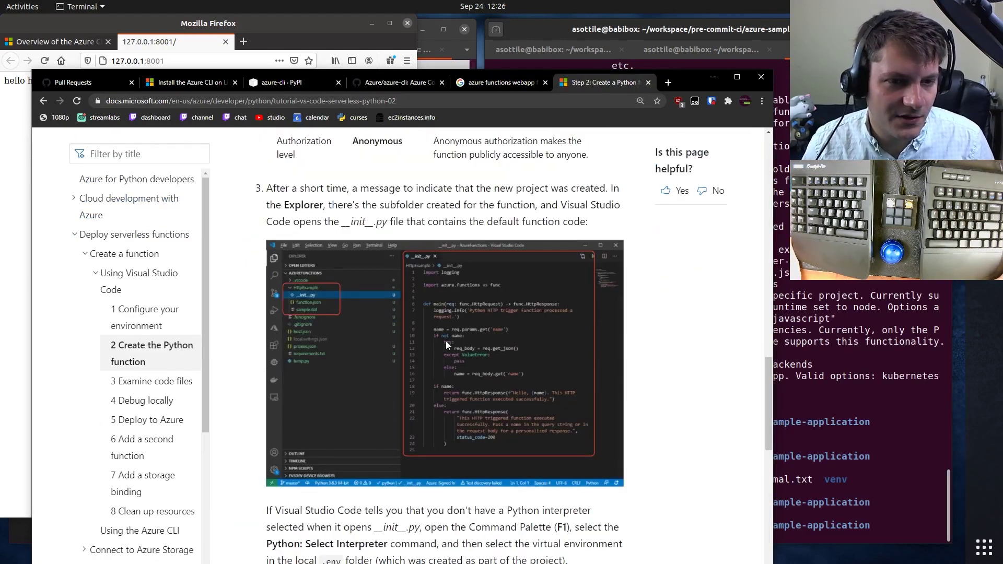
Step: Look up azure-functions on PyPI and pin azure-functions 1.3.1 in requirements.txt
{"action": "key", "text": "ctrl+t"}
{"action": "type", "text": "azure functions pypi"}
{"action": "key", "text": "Return"}
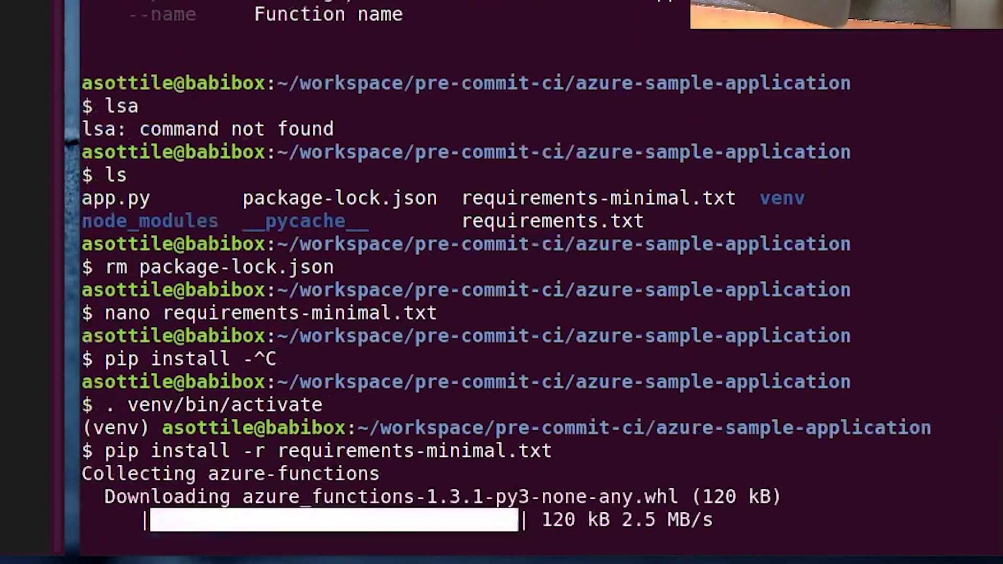
{"action": "key", "text": "alt+Tab"}
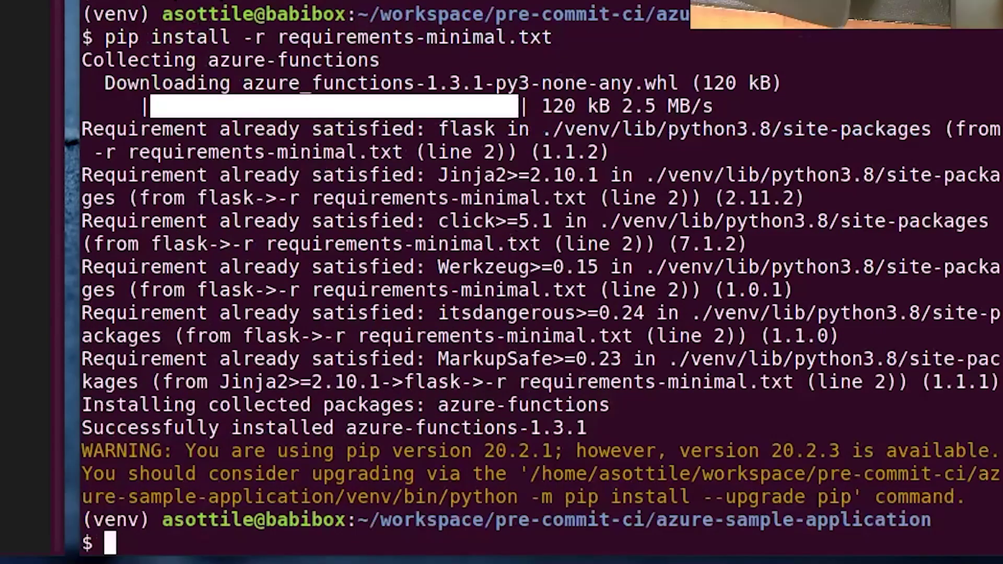
{"action": "type", "text": "pip freeze"}
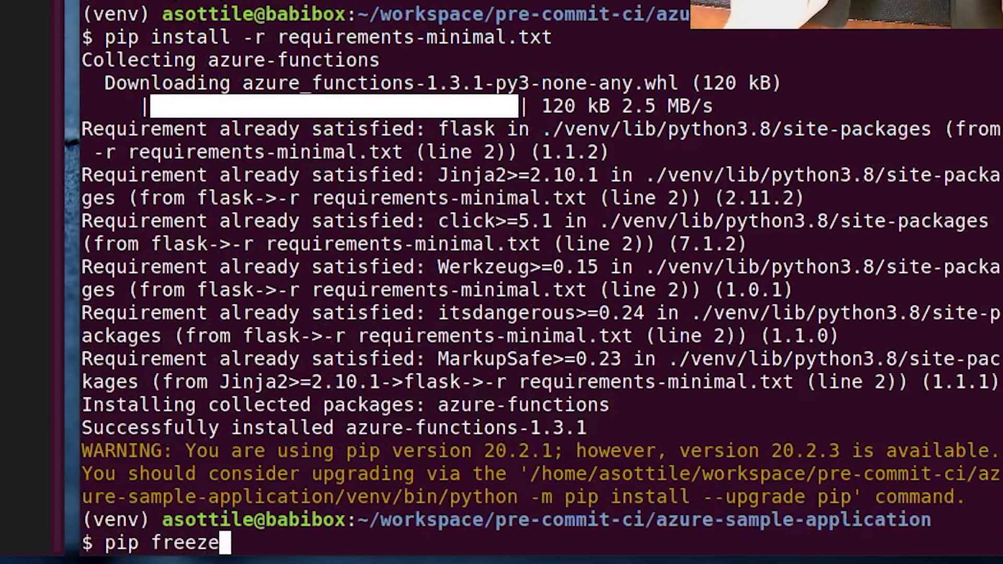
{"action": "type", "text": " > requirements.txt"}
{"action": "key", "text": "Return"}
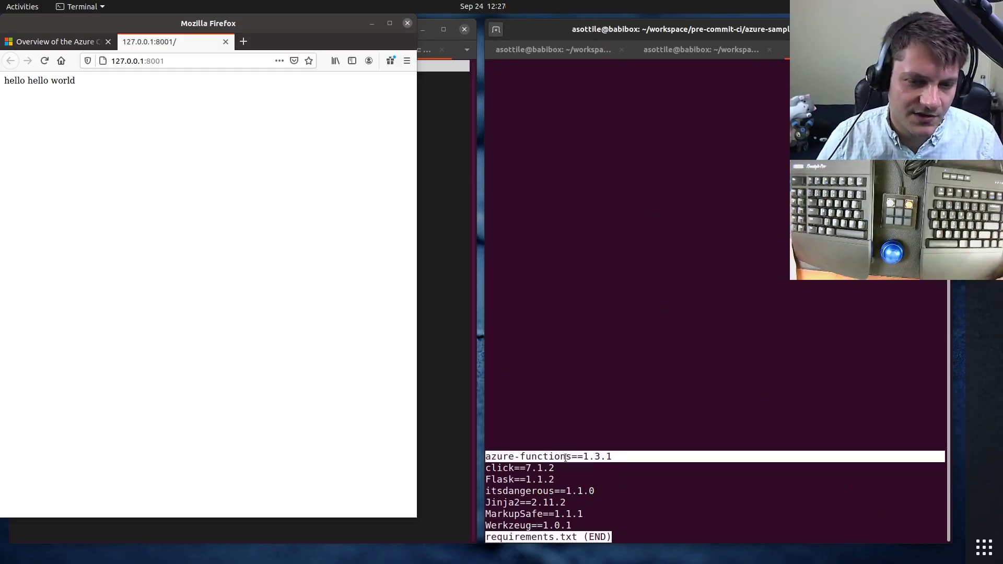
Step: Open the Step 2 tutorial page's default function code screenshot at full size
{"action": "key", "text": "alt+Tab"}
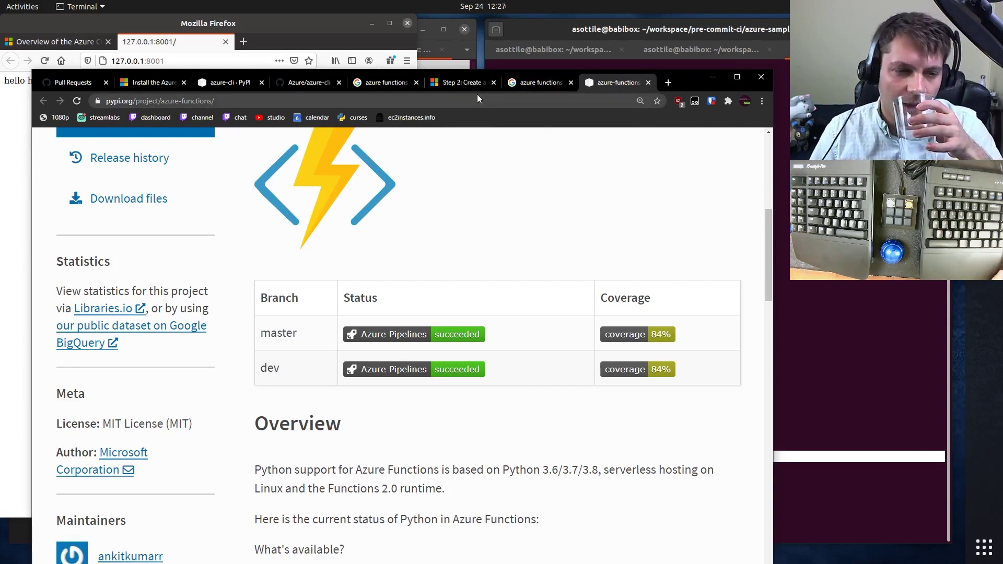
{"action": "left_click", "coordinate": [463, 82]}
{"action": "scroll", "coordinate": [593, 357], "scroll_direction": "down", "scroll_amount": 5}
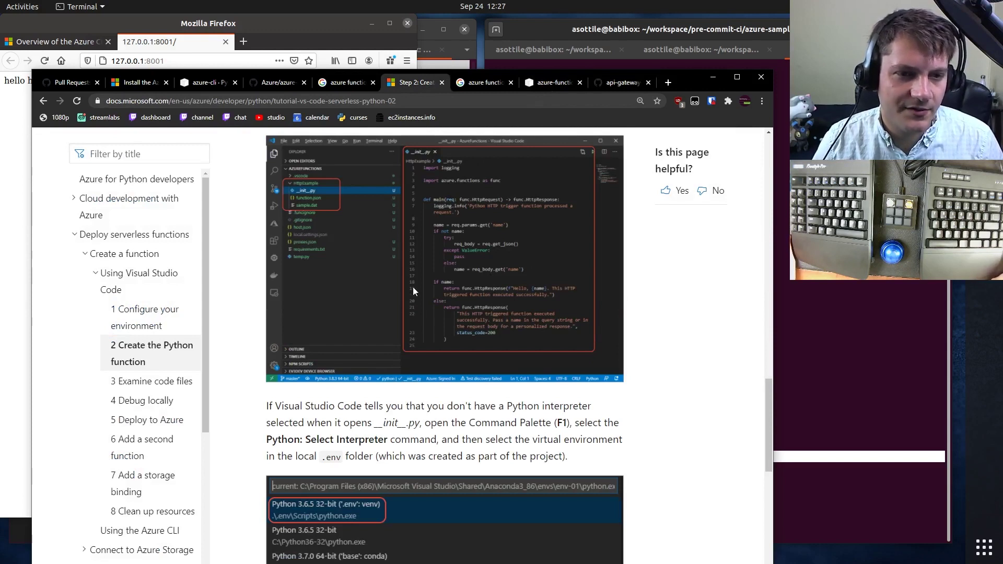
{"action": "scroll", "coordinate": [478, 311], "scroll_direction": "up", "scroll_amount": 3}
{"action": "left_click", "coordinate": [520, 319]}
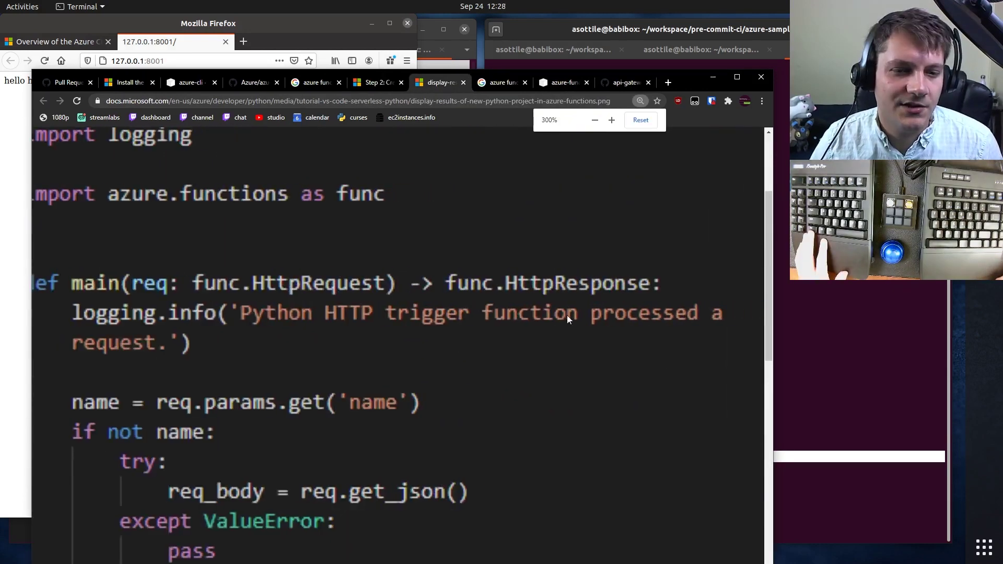
{"action": "scroll", "coordinate": [557, 331], "scroll_direction": "down", "scroll_amount": 3}
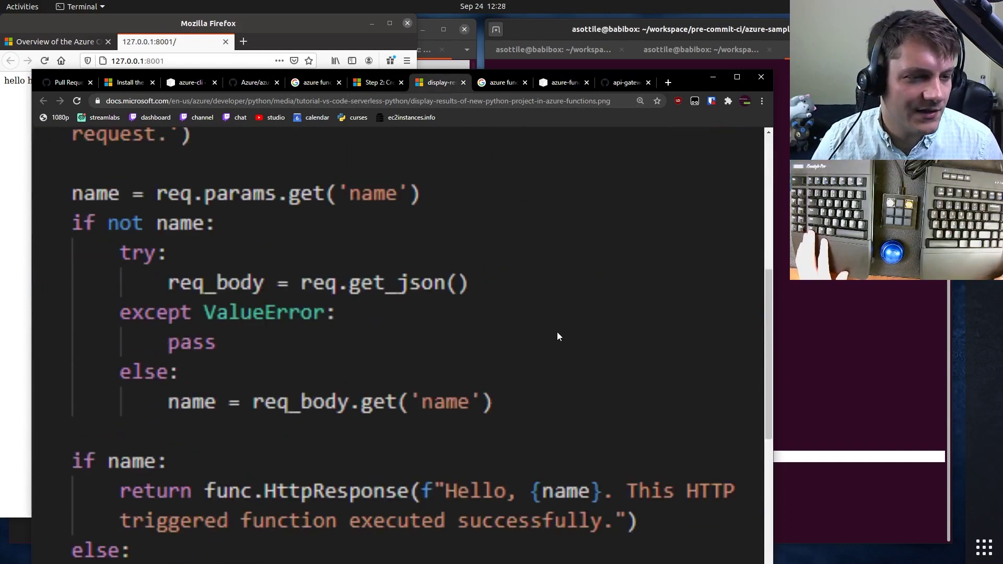
{"action": "scroll", "coordinate": [557, 332], "scroll_direction": "down", "scroll_amount": 5}
{"action": "scroll", "coordinate": [557, 332], "scroll_direction": "up", "scroll_amount": 2}
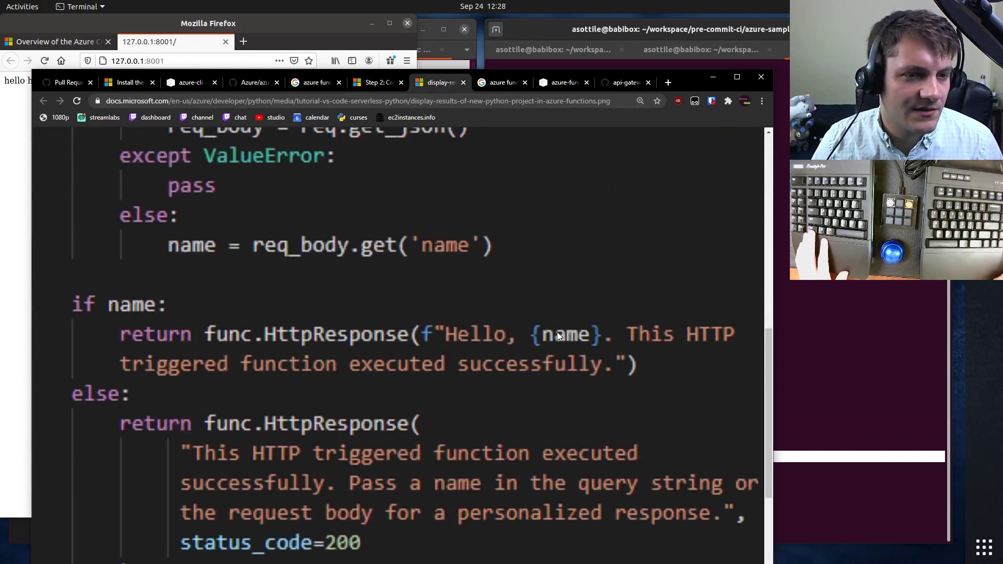
{"action": "scroll", "coordinate": [497, 388], "scroll_direction": "up", "scroll_amount": 6}
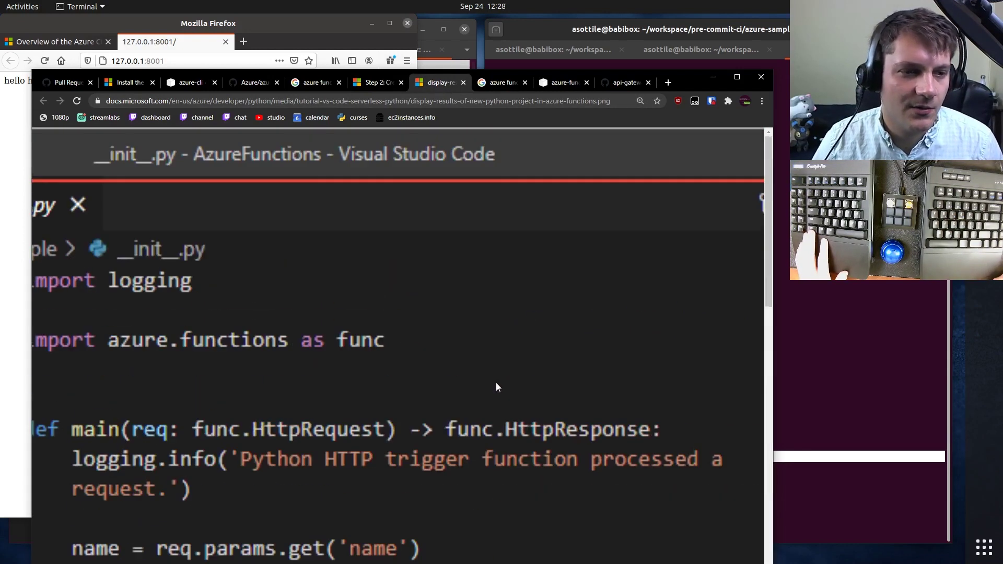
Step: Copy the 'main = func.WsgiMiddleware(application).main' line from PR #45, then hide Chrome
{"action": "key", "text": "ctrl+shift+t"}
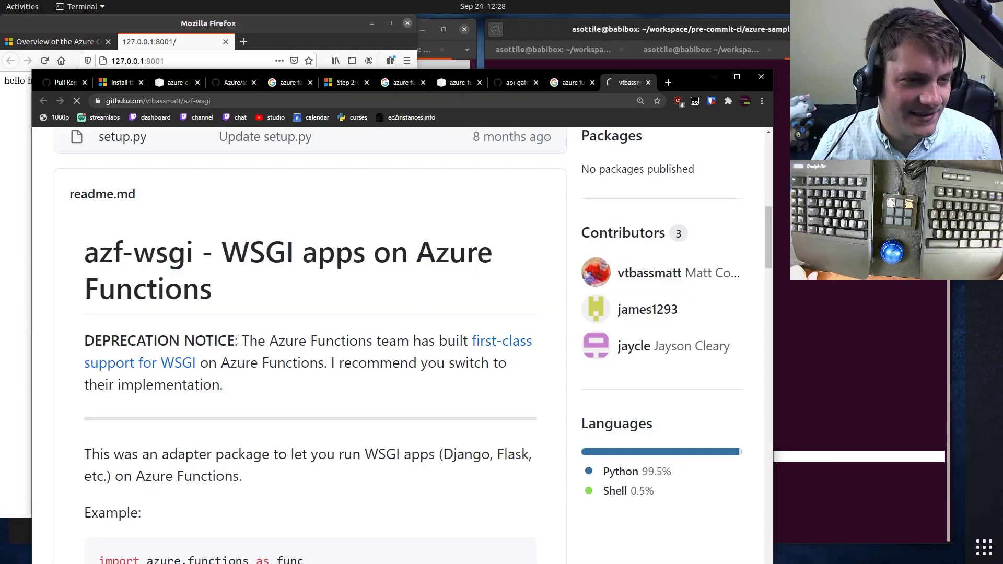
{"action": "left_click", "coordinate": [174, 242]}
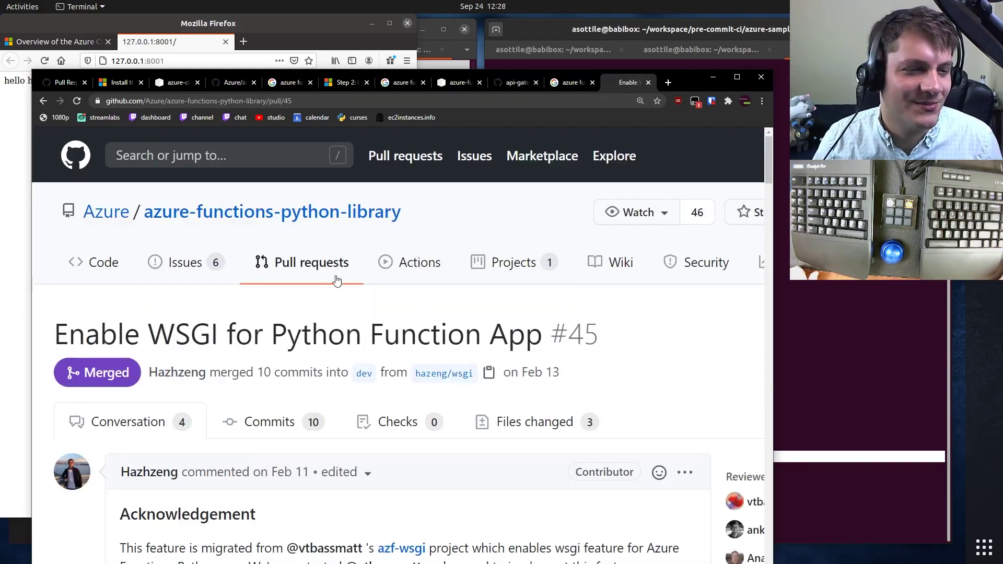
{"action": "scroll", "coordinate": [527, 301], "scroll_direction": "down", "scroll_amount": 5}
{"action": "left_click_drag", "start_coordinate": [398, 334], "coordinate": [132, 333]}
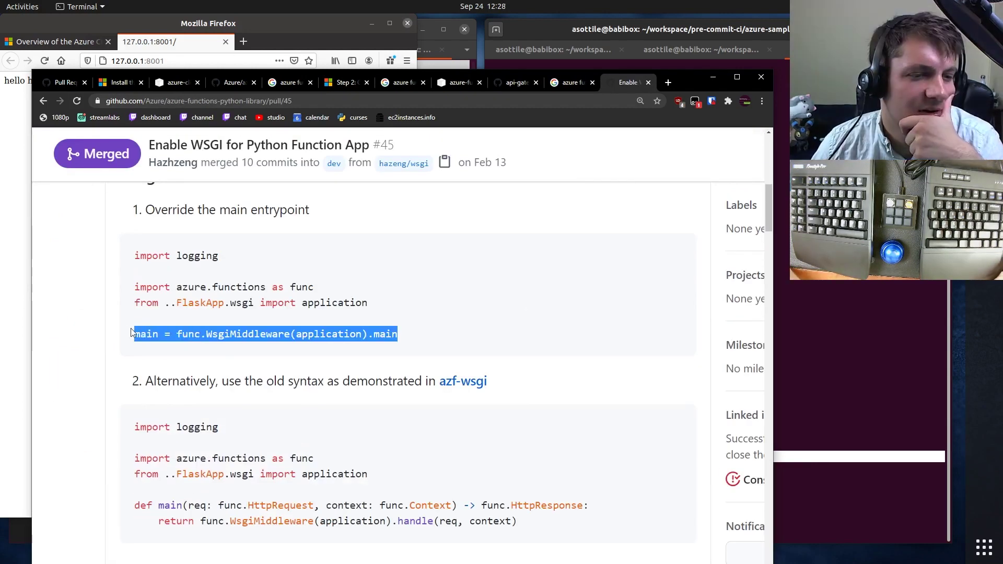
{"action": "right_click", "coordinate": [176, 338]}
{"action": "left_click", "coordinate": [196, 347]}
{"action": "key", "text": "alt+Tab"}
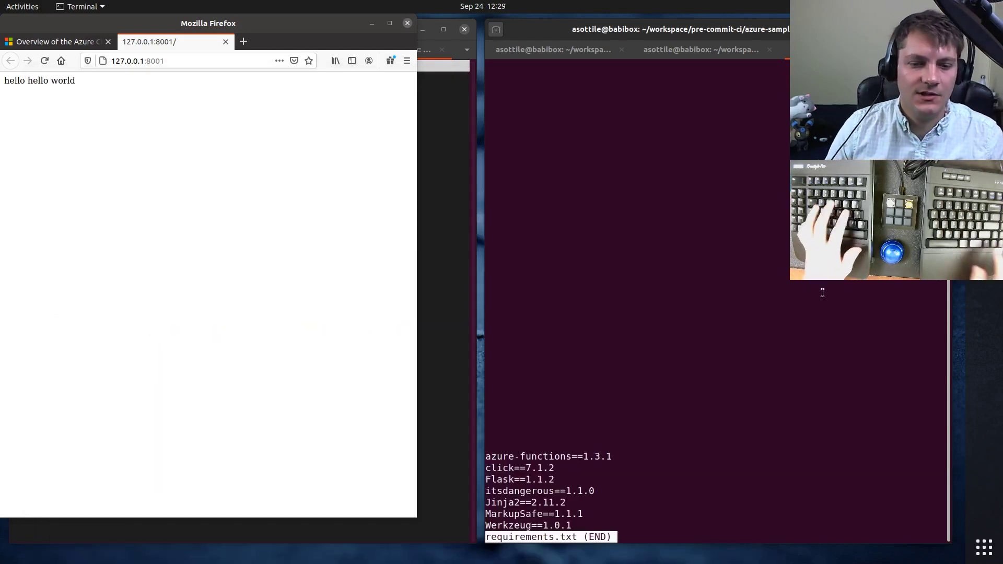
{"action": "type", "text": "q"}
{"action": "type", "text": "hnan"}
Step: Open app.py in nano and add a plain 'import azure.functions' line without an alias
{"action": "key", "text": "ctrl+c"}
{"action": "type", "text": "nano mai"}
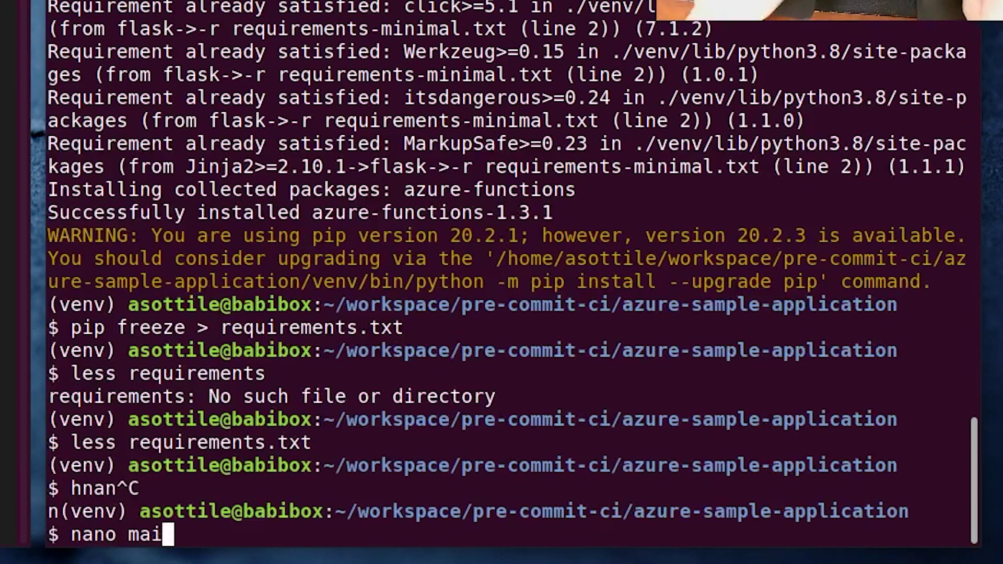
{"action": "key", "text": "ctrl+c"}
{"action": "type", "text": "nano app.py"}
{"action": "key", "text": "Return"}
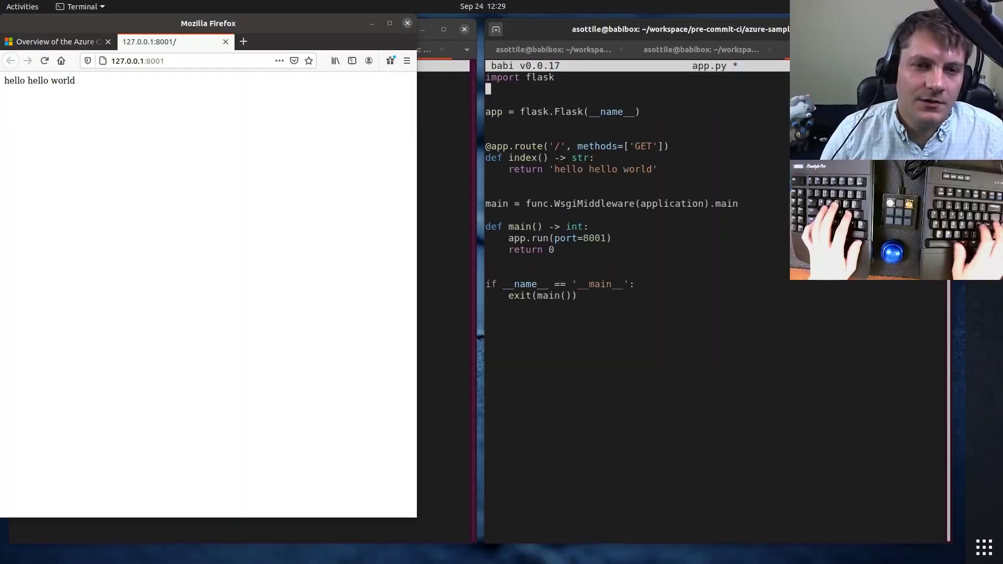
{"action": "type", "text": "import azure.functions"}
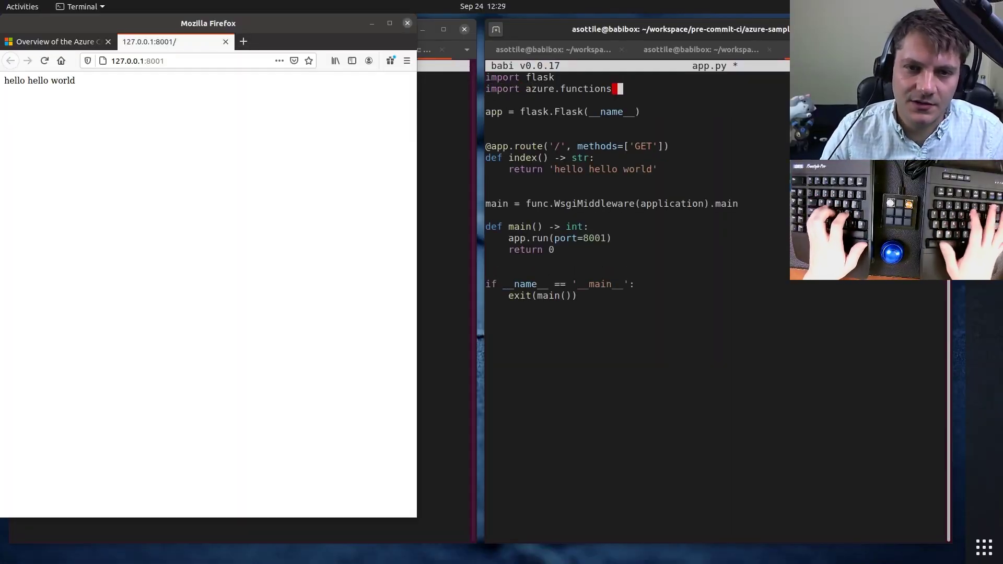
{"action": "type", "text": " as func"}
{"action": "key", "text": "Home"}
{"action": "key", "text": "ctrl+Right"}
{"action": "key", "text": "ctrl+Right"}
{"action": "key", "text": "ctrl+Right"}
{"action": "key", "text": "ctrl+Right"}
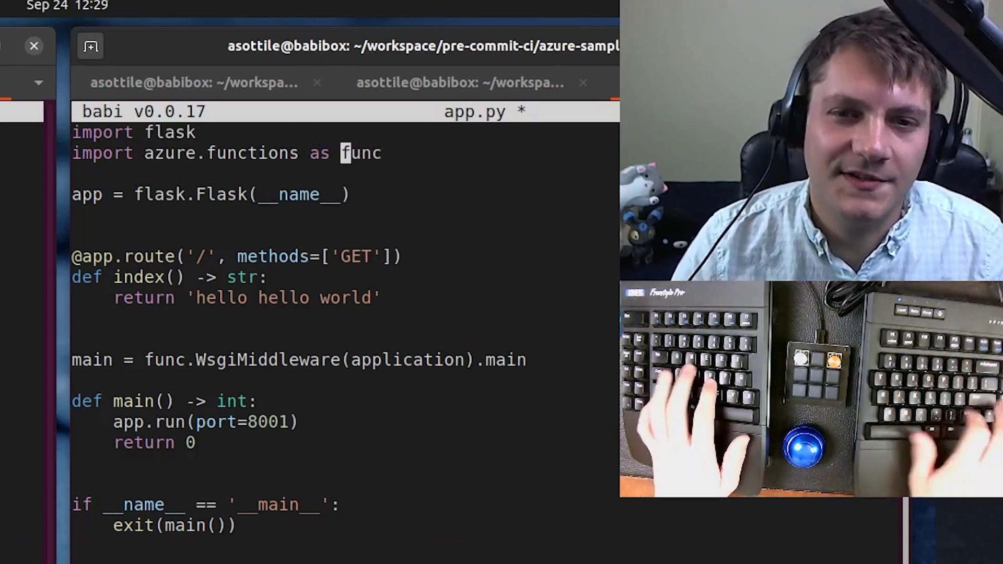
{"action": "type", "text": "np"}
{"action": "key", "text": "Return"}
{"action": "key", "text": "alt+u"}
{"action": "key", "text": "alt+u"}
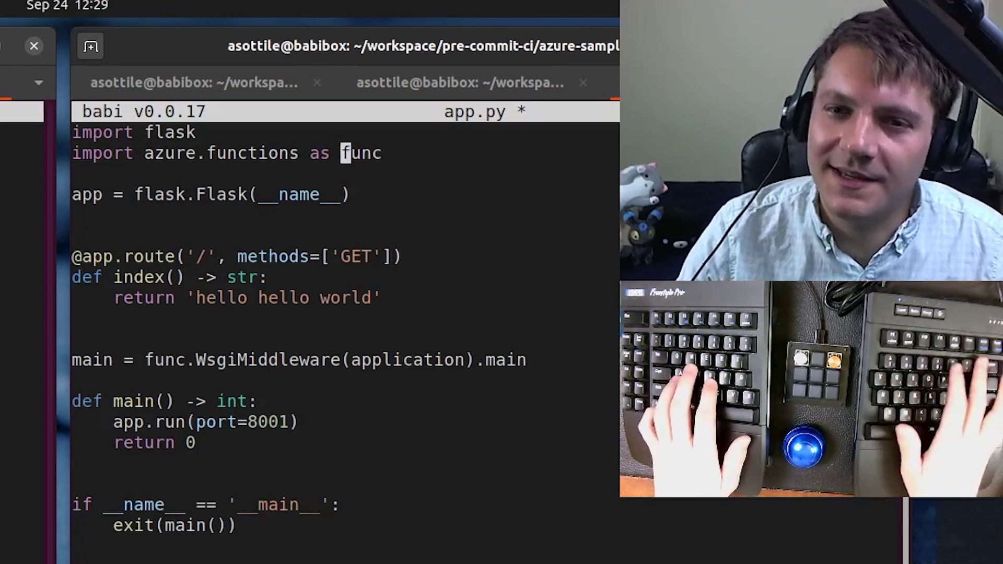
{"action": "key", "text": "BackSpace"}
{"action": "key", "text": "BackSpace"}
{"action": "key", "text": "BackSpace"}
{"action": "key", "text": "shift+End"}
{"action": "key", "text": "BackSpace"}
Step: Define azure_main = azure.functions.WsgiMiddleware(application).main, then save app.py and exit
{"action": "key", "text": "Down"}
{"action": "key", "text": "Down"}
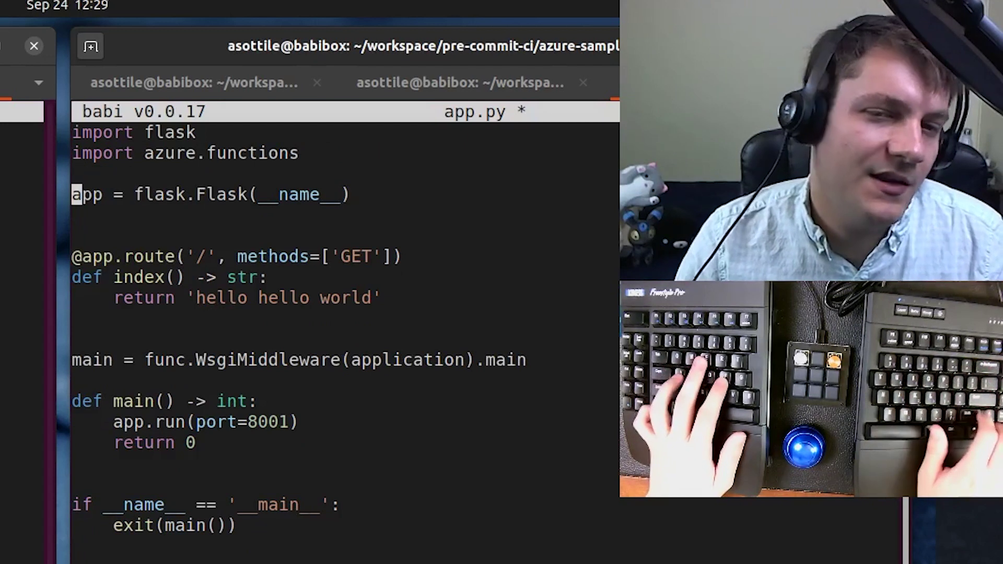
{"action": "key", "text": "Down"}
{"action": "key", "text": "Down"}
{"action": "key", "text": "Down"}
{"action": "key", "text": "ctrl+Right"}
{"action": "key", "text": "ctrl+Right"}
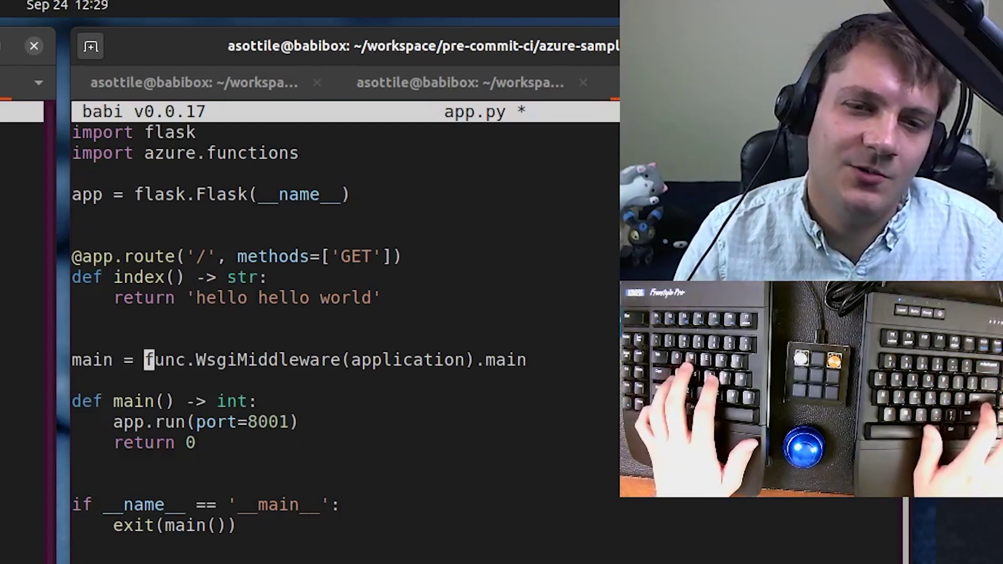
{"action": "key", "text": "Delete"}
{"action": "key", "text": "Delete"}
{"action": "key", "text": "Delete"}
{"action": "type", "text": "azure.functions"}
{"action": "key", "text": "ctrl+s"}
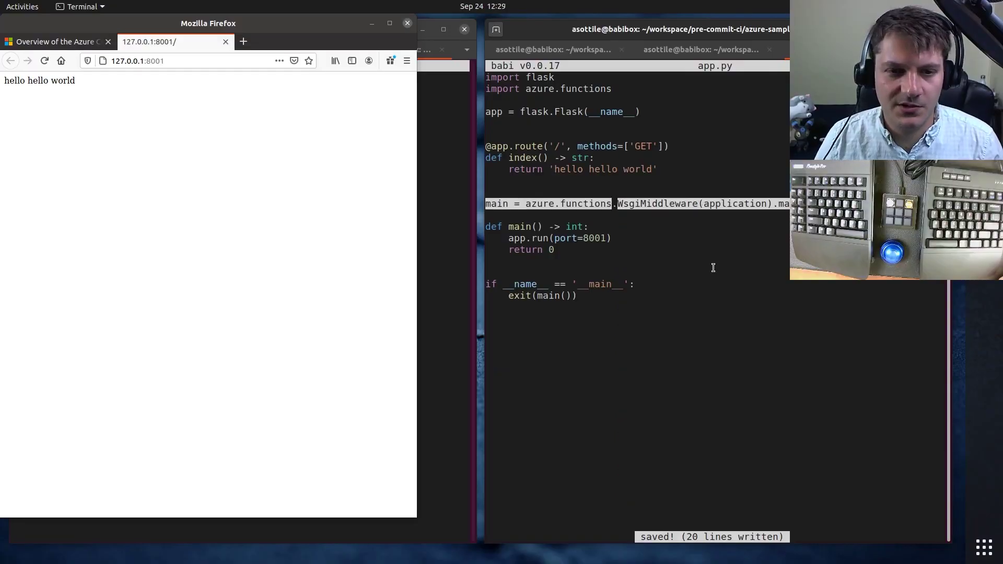
{"action": "key", "text": "Home"}
{"action": "type", "text": "azure_"}
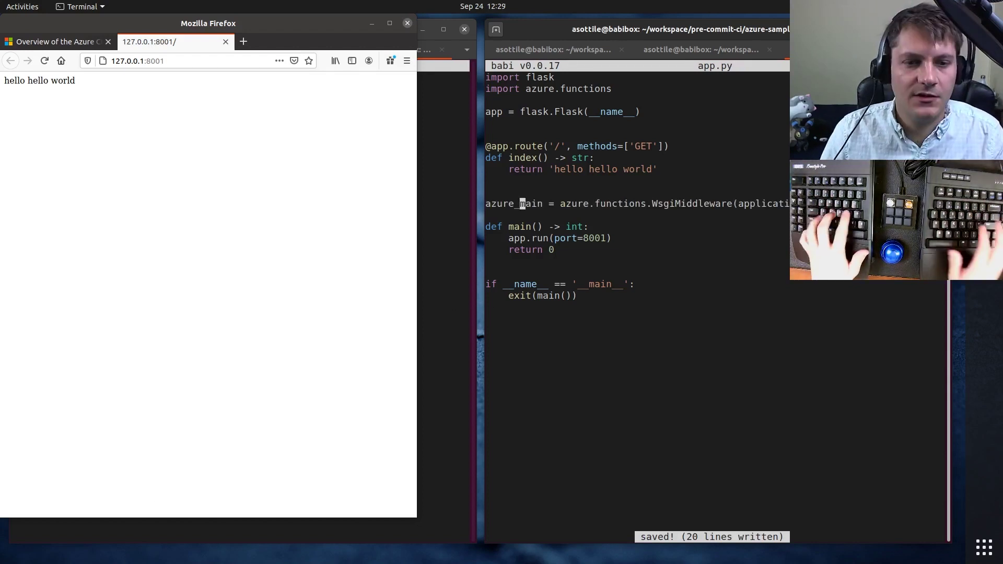
{"action": "key", "text": "Down"}
{"action": "key", "text": "ctrl+s"}
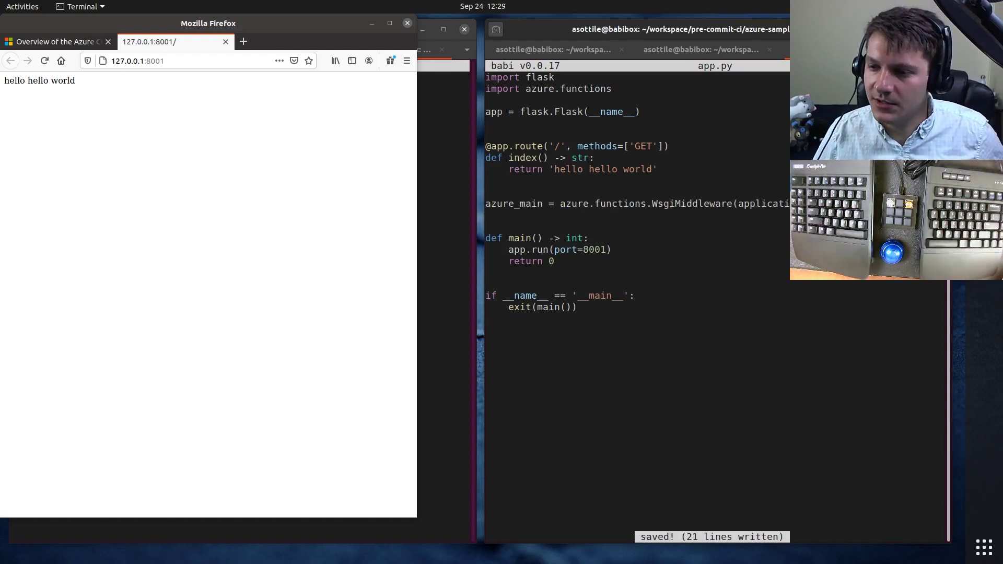
{"action": "key", "text": "ctrl+x"}
{"action": "type", "text": "git remote add origin git"}
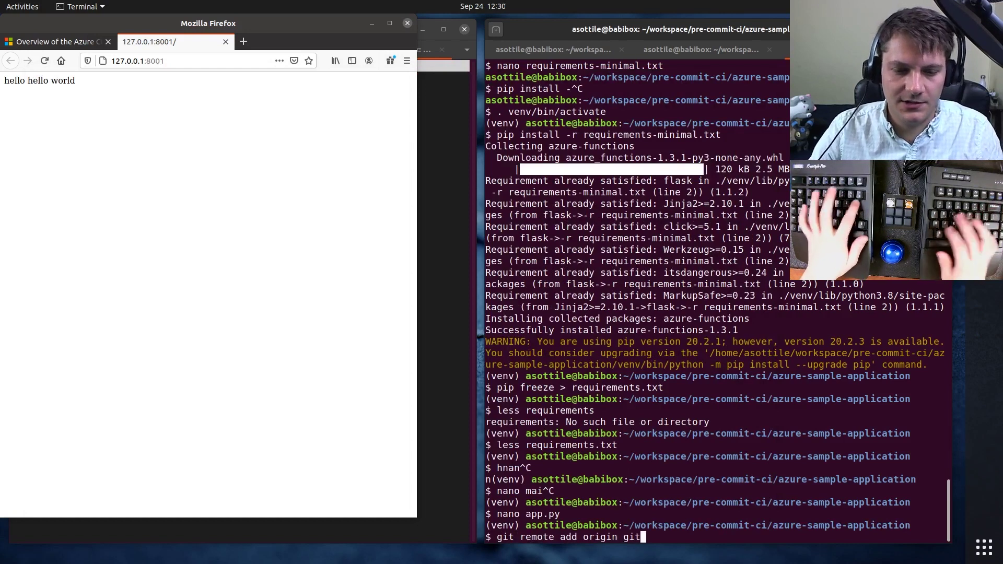
Step: Check the azure-sample-application repo, rerun all pre-commit hooks, and review the skipped ones
{"action": "key", "text": "alt+Tab"}
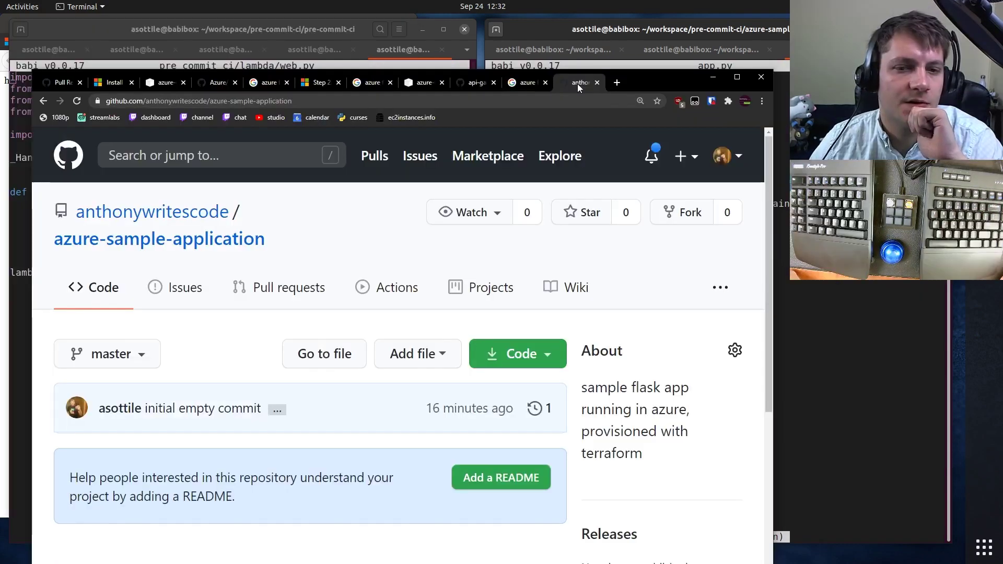
{"action": "left_click", "coordinate": [577, 84]}
{"action": "key", "text": "alt+Tab"}
{"action": "key", "text": "ctrl+x"}
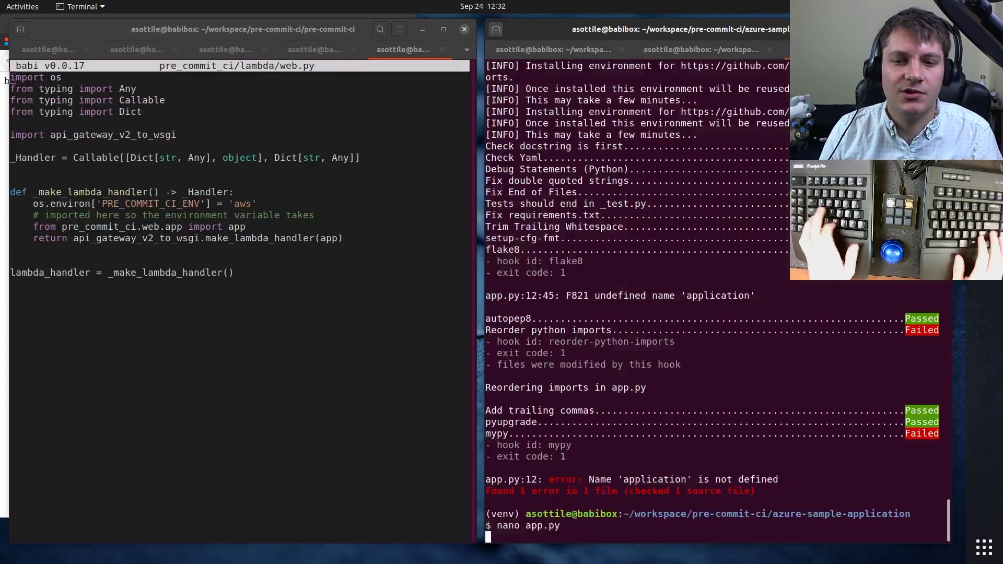
{"action": "key", "text": "Up"}
{"action": "key", "text": "Return"}
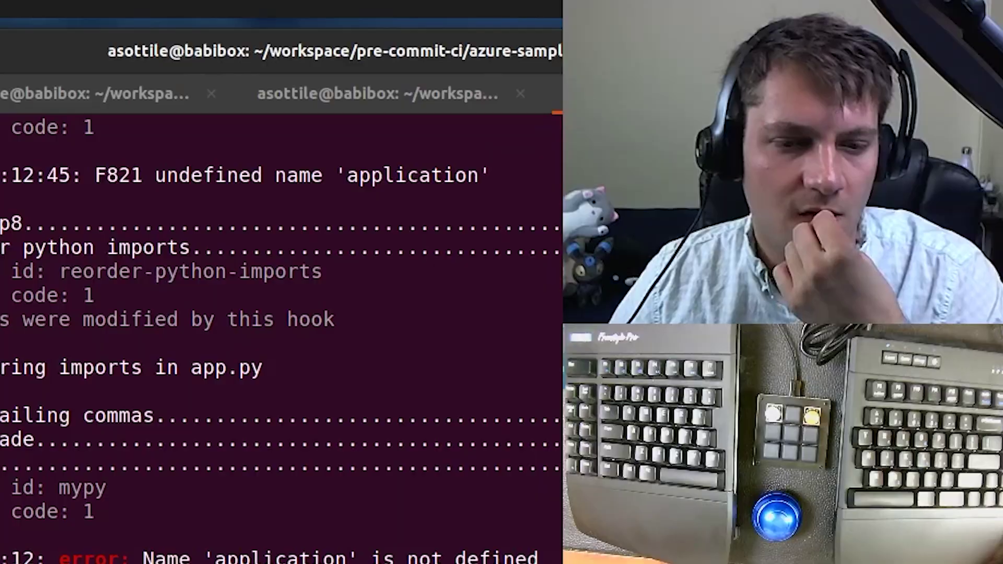
{"action": "triple_click", "coordinate": [643, 411]}
{"action": "triple_click", "coordinate": [643, 445]}
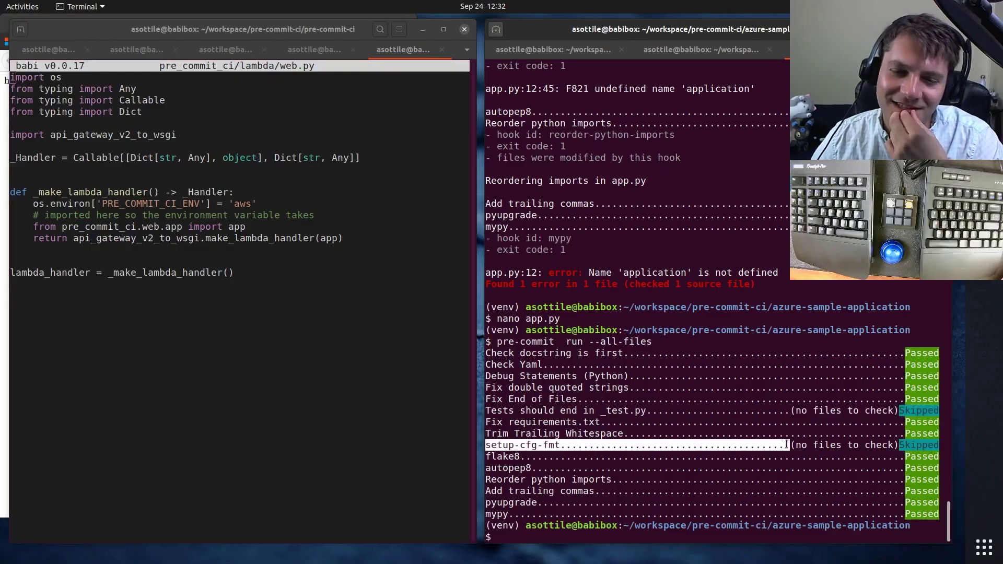
{"action": "left_click", "coordinate": [644, 421]}
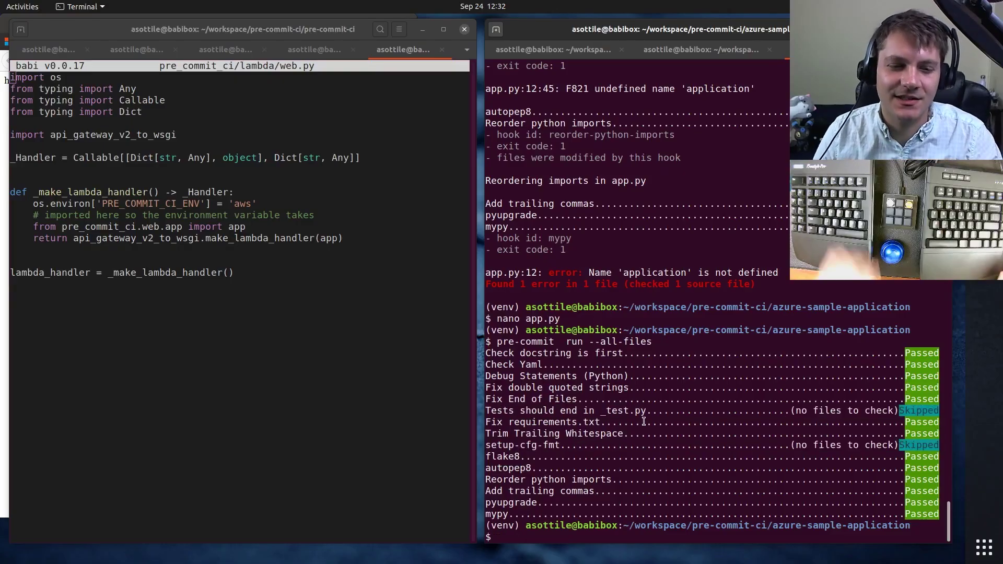
{"action": "type", "text": "nano te"}
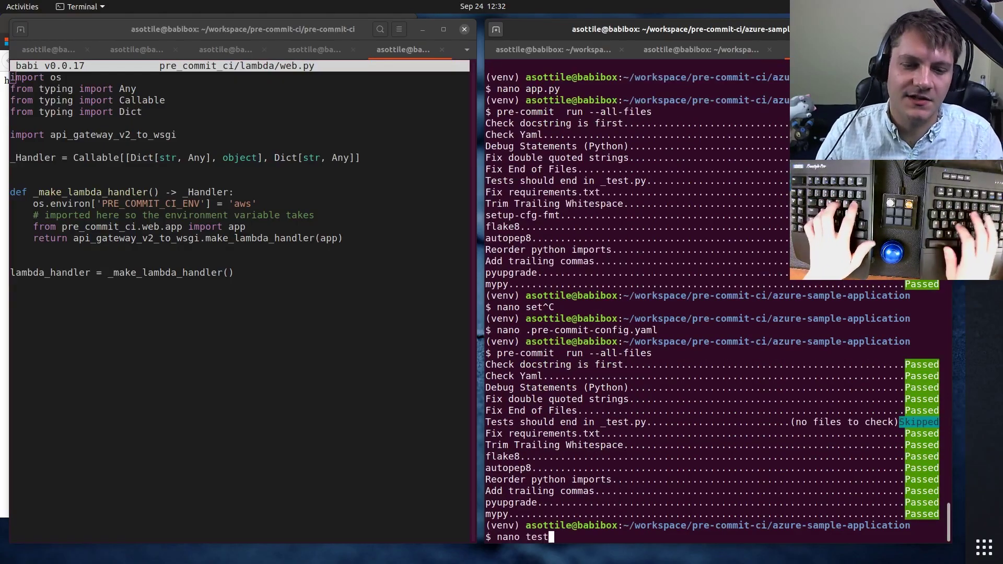
{"action": "type", "text": "st"}
Step: Fix .pre-commit-config.yaml, rerun hooks on all files, and commit the initial files
{"action": "key", "text": "ctrl+c"}
{"action": "type", "text": "no ."}
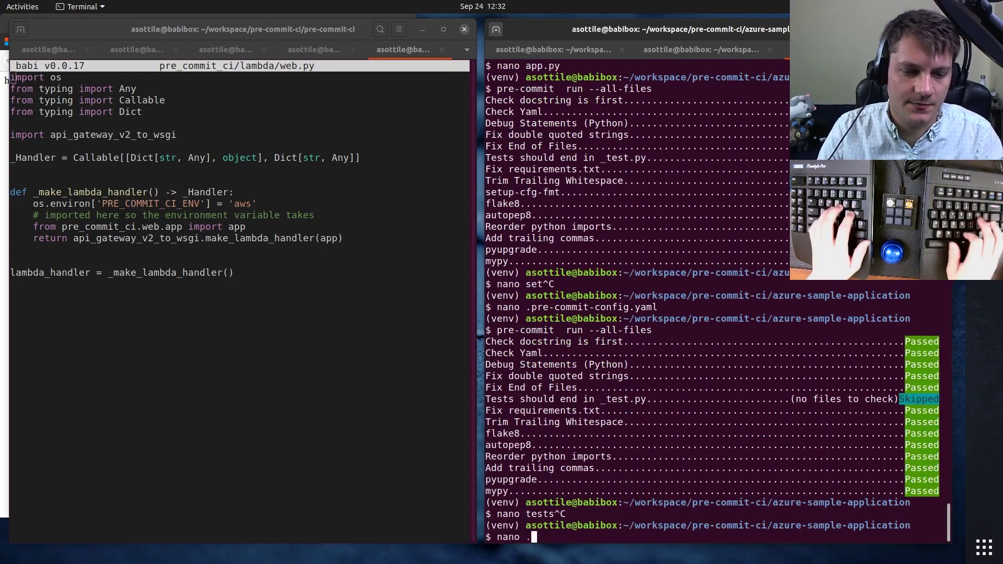
{"action": "type", "text": "pre"}
{"action": "key", "text": "Tab"}
{"action": "key", "text": "Return"}
{"action": "key", "text": "ctrl+r"}
{"action": "type", "text": "pre"}
{"action": "key", "text": "Return"}
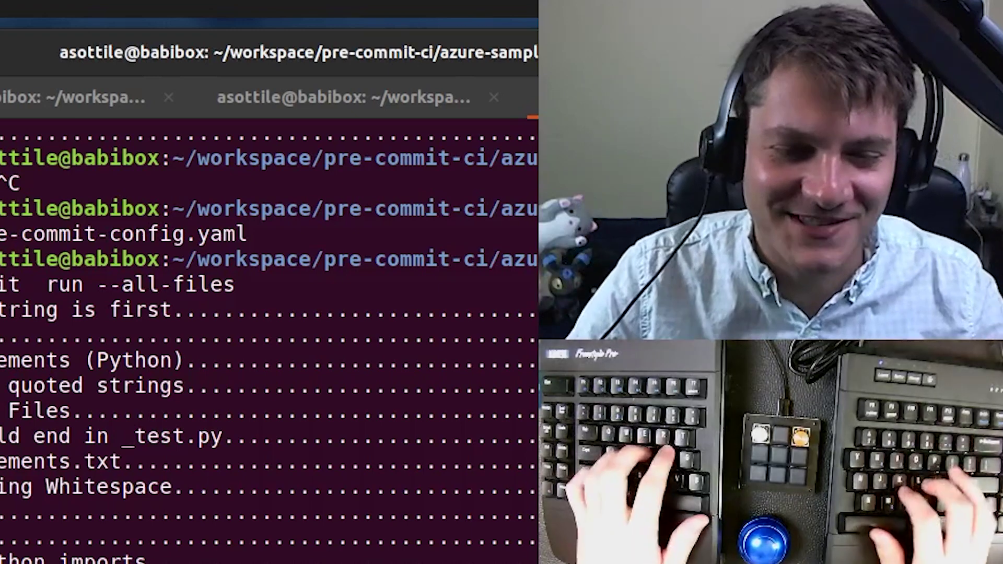
{"action": "key", "text": "ctrl+c"}
{"action": "key", "text": "Up"}
{"action": "key", "text": "Return"}
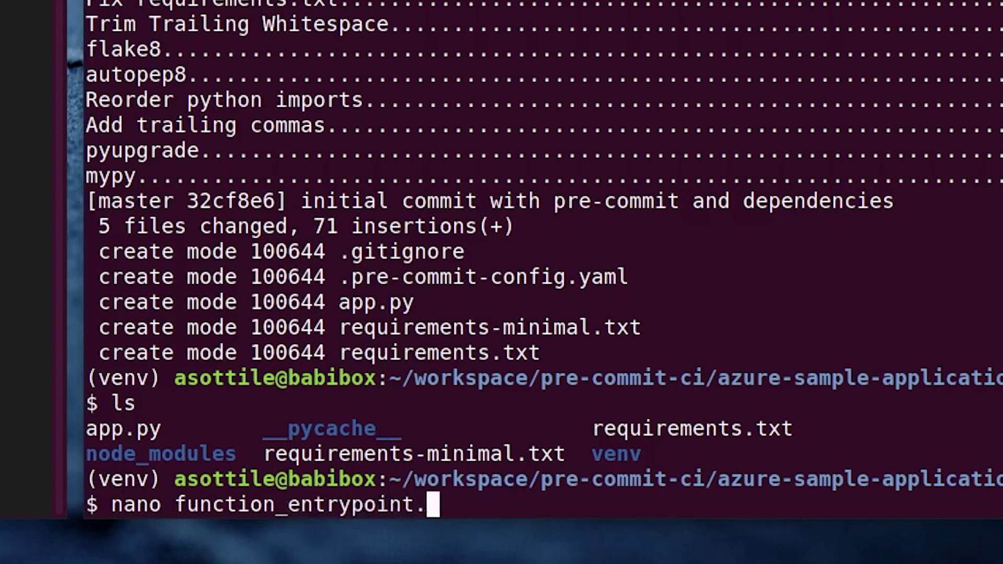
{"action": "type", "text": "py"}
Step: Create function_entrypoint.py with the app import at the top and save it
{"action": "key", "text": "Return"}
{"action": "type", "text": "from app import app"}
{"action": "key", "text": "Home"}
{"action": "key", "text": "Return"}
{"action": "key", "text": "Return"}
{"action": "key", "text": "Up"}
{"action": "key", "text": "Up"}
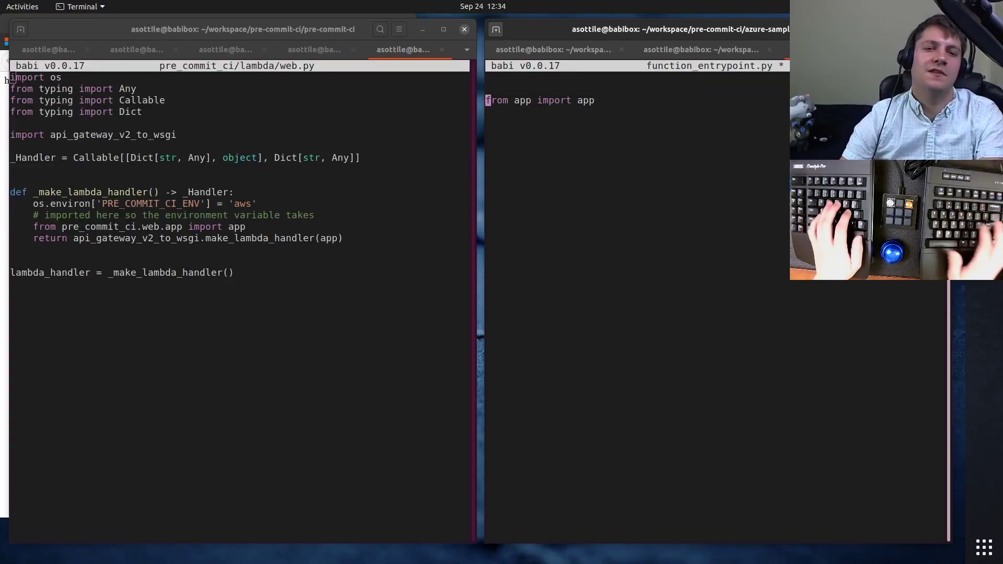
{"action": "type", "text": "import typing"}
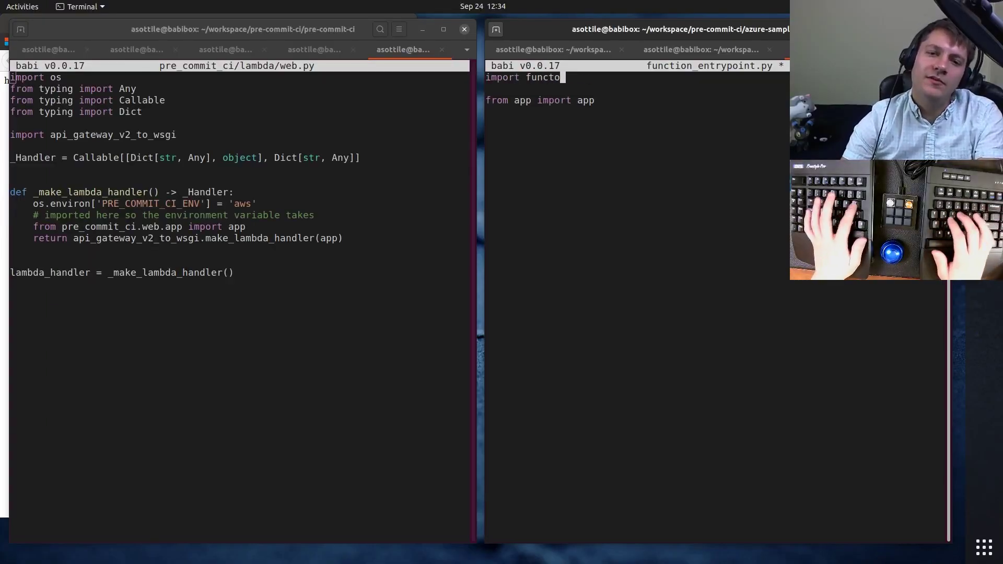
{"action": "key", "text": "BackSpace"}
{"action": "key", "text": "BackSpace"}
{"action": "key", "text": "BackSpace"}
{"action": "type", "text": "azure.func"}
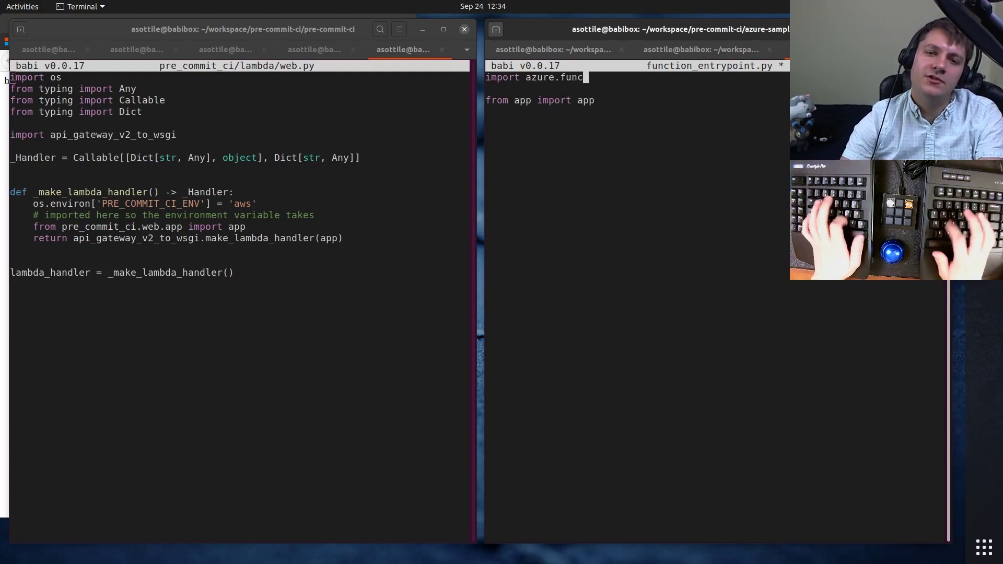
{"action": "type", "text": "tions"}
{"action": "key", "text": "ctrl+s"}
{"action": "key", "text": "ctrl+x"}
{"action": "type", "text": "nano app.py"}
Step: Adjust the azure_main line in app.py, commit, and copy the docs' function.json sample
{"action": "key", "text": "Return"}
{"action": "key", "text": "Down"}
{"action": "key", "text": "Down"}
{"action": "key", "text": "Down"}
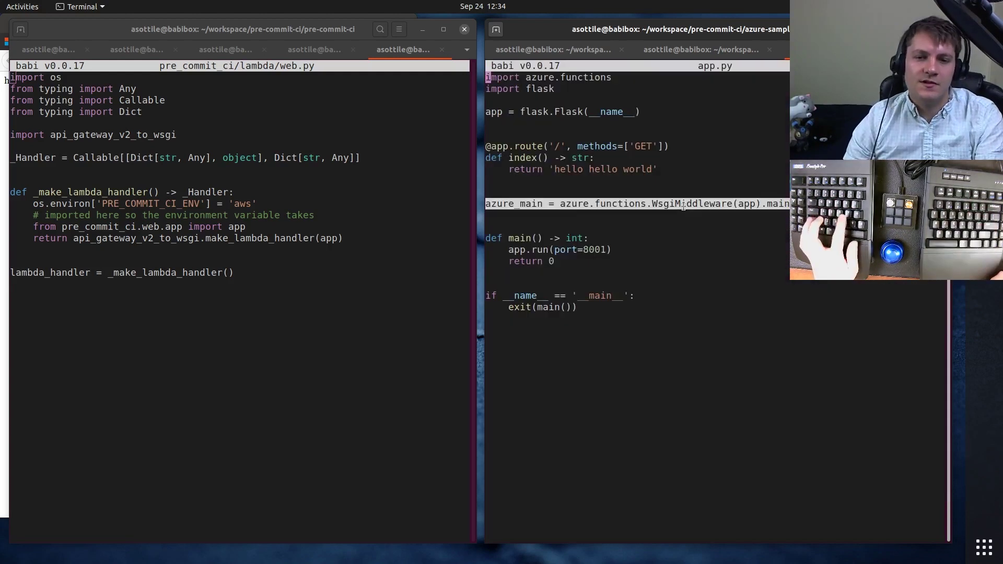
{"action": "double_click", "coordinate": [520, 239]}
{"action": "left_click", "coordinate": [761, 255]}
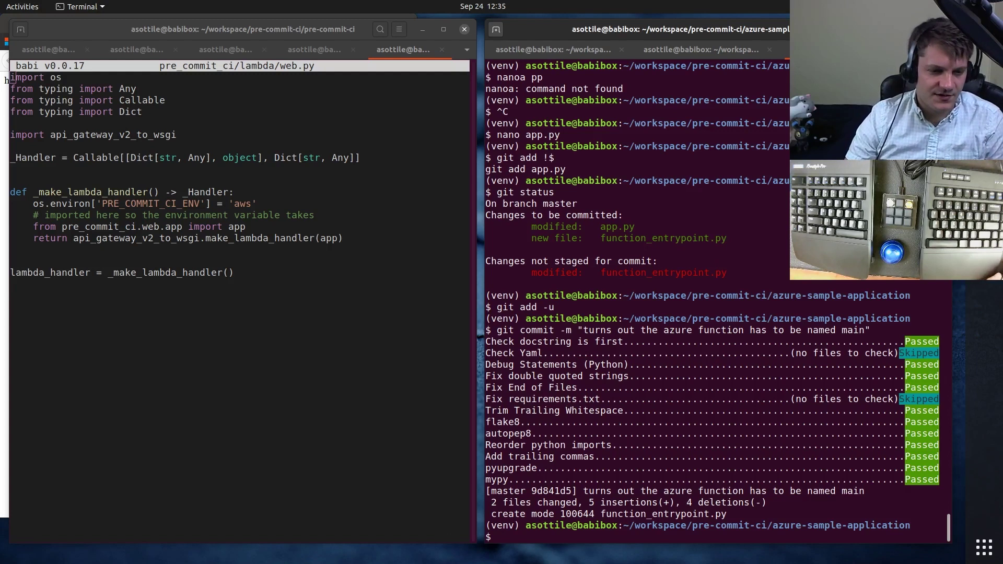
{"action": "key", "text": "alt+Tab"}
{"action": "scroll", "coordinate": [502, 313], "scroll_direction": "up", "scroll_amount": 4}
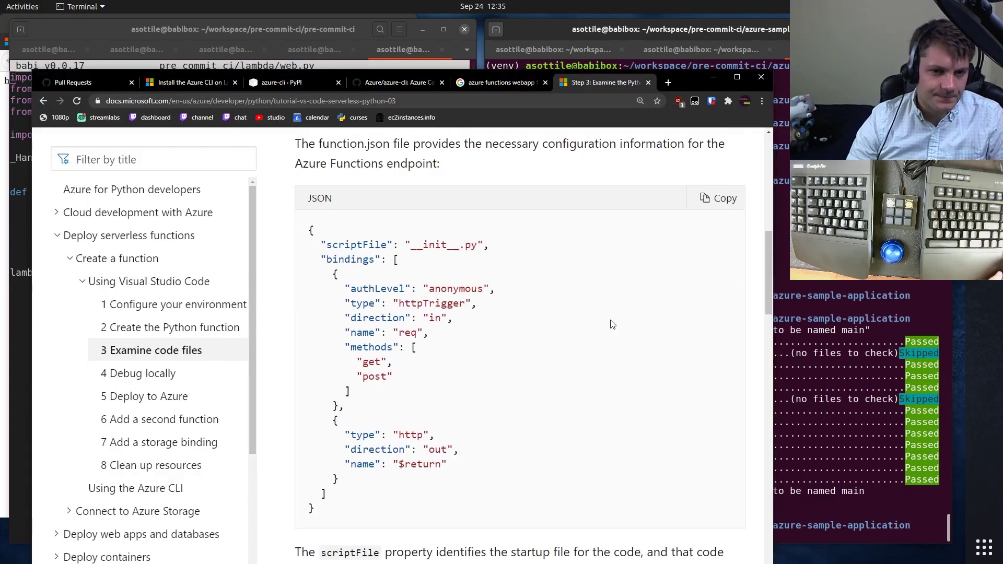
{"action": "left_click_drag", "start_coordinate": [313, 509], "coordinate": [315, 229]}
{"action": "key", "text": "ctrl+c"}
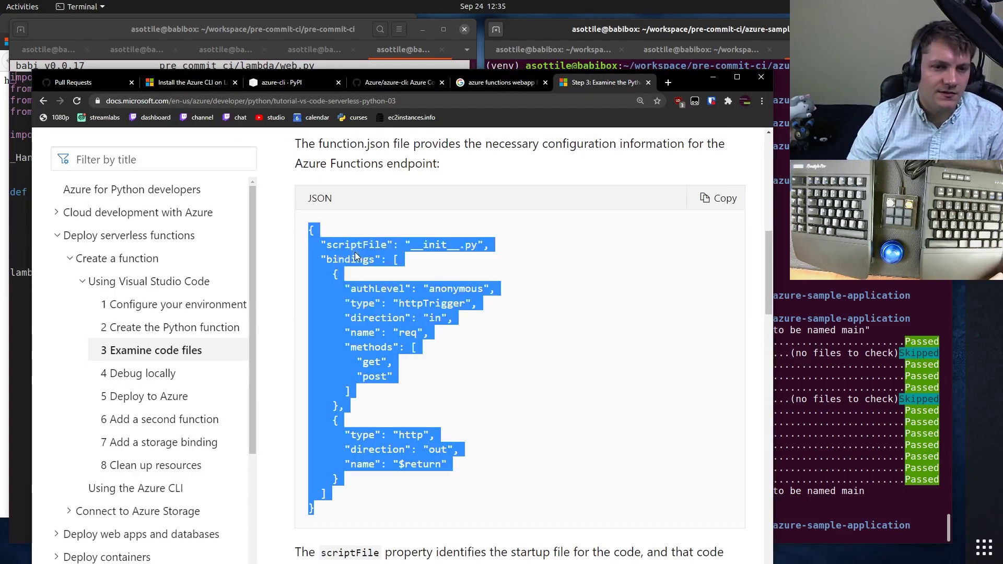
{"action": "key", "text": "alt+Tab"}
{"action": "type", "text": "nano function.json"}
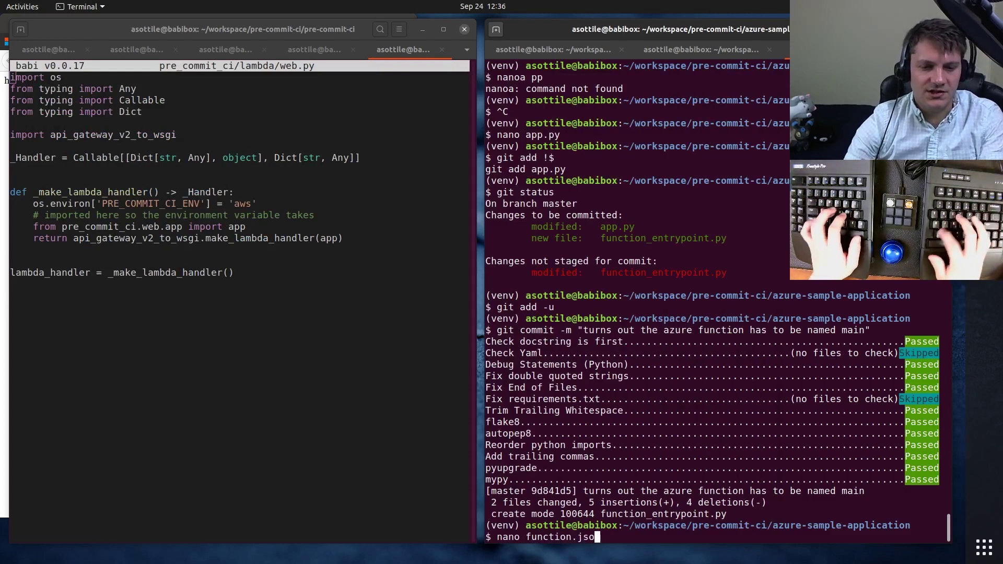
Step: Paste the sample into function.json, set scriptFile to function_entrypoint.py, and save
{"action": "key", "text": "Return"}
{"action": "key", "text": "ctrl+shift+v"}
{"action": "type", "text": "tion_e"}
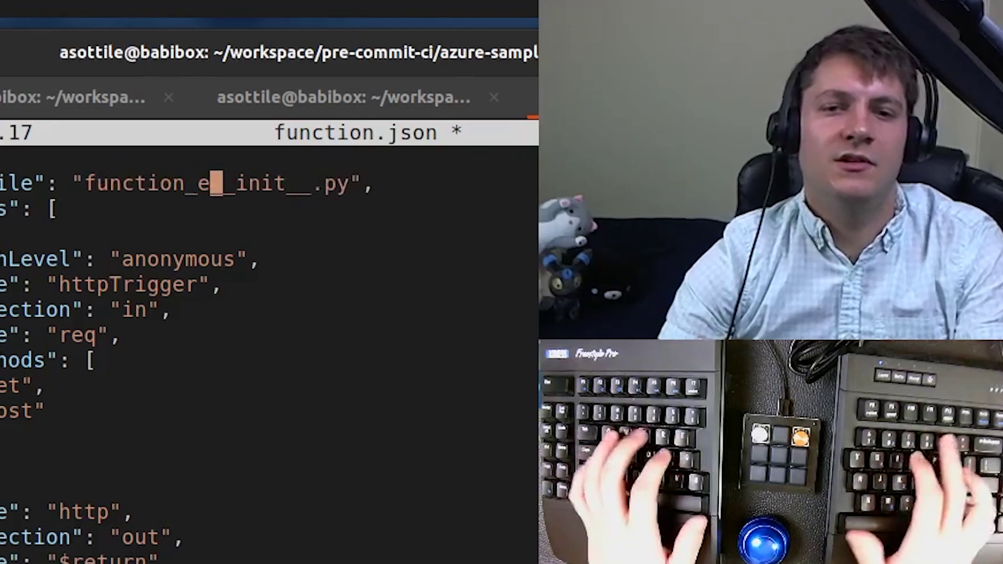
{"action": "type", "text": "ntrypoint.py__init__.py\""}
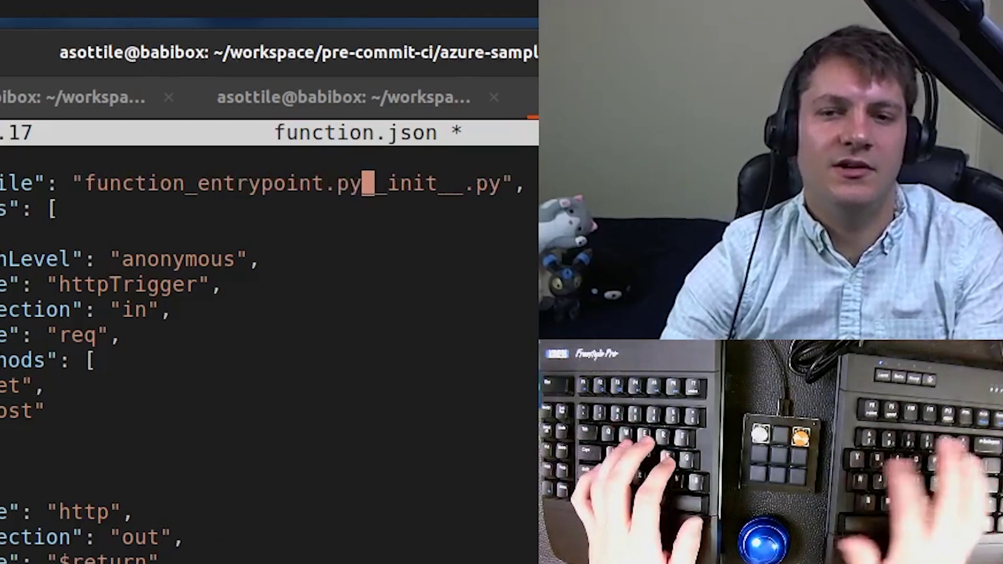
{"action": "key", "text": "ctrl+k"}
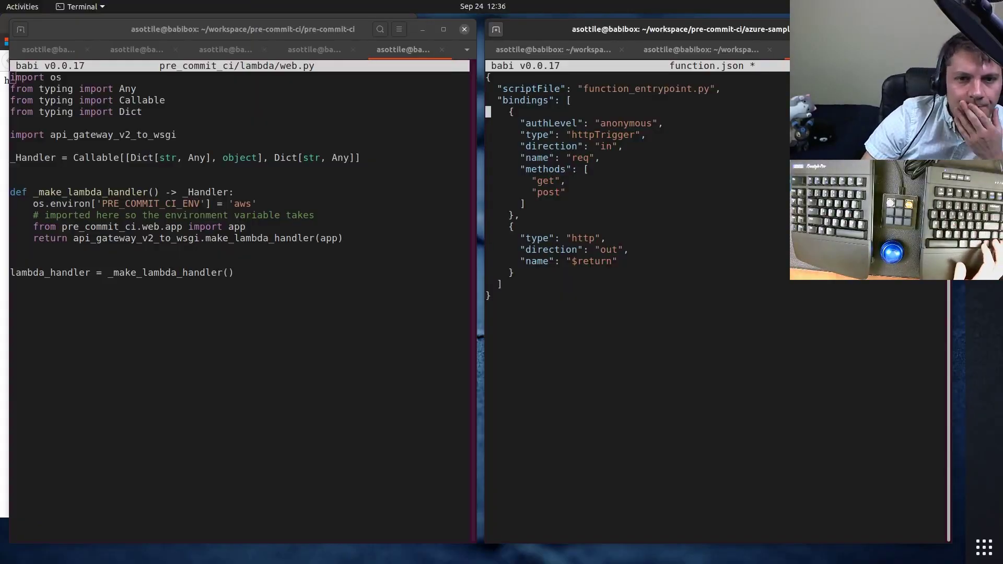
{"action": "key", "text": "ctrl+s"}
{"action": "key", "text": "ctrl+x"}
Step: Read the tutorial's Examine code files step in Chrome, then hide the browser
{"action": "key", "text": "alt+Tab"}
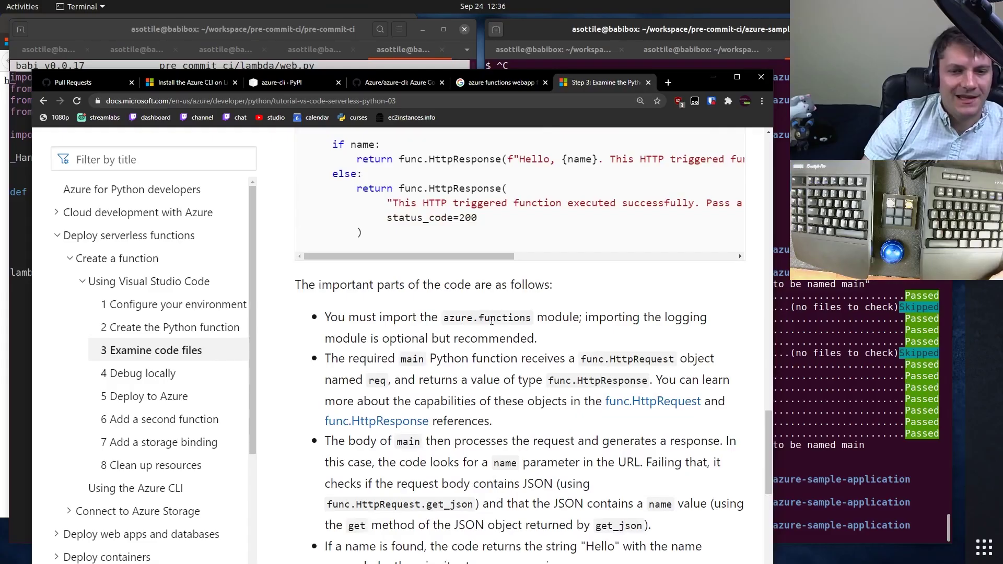
{"action": "left_click_drag", "start_coordinate": [616, 320], "coordinate": [538, 338]}
{"action": "scroll", "coordinate": [289, 428], "scroll_direction": "up", "scroll_amount": 3}
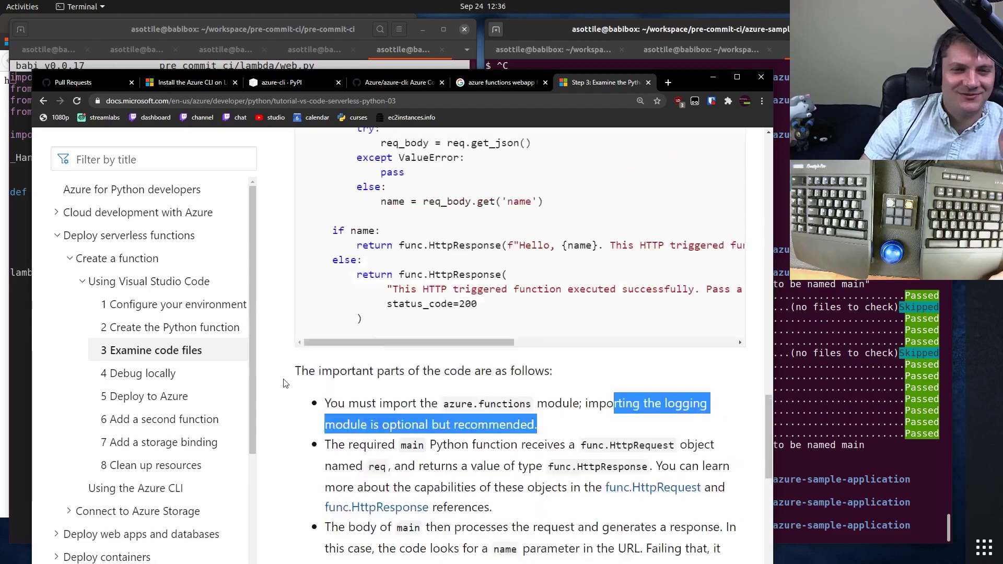
{"action": "scroll", "coordinate": [289, 428], "scroll_direction": "up", "scroll_amount": 4}
{"action": "scroll", "coordinate": [290, 428], "scroll_direction": "up", "scroll_amount": 3}
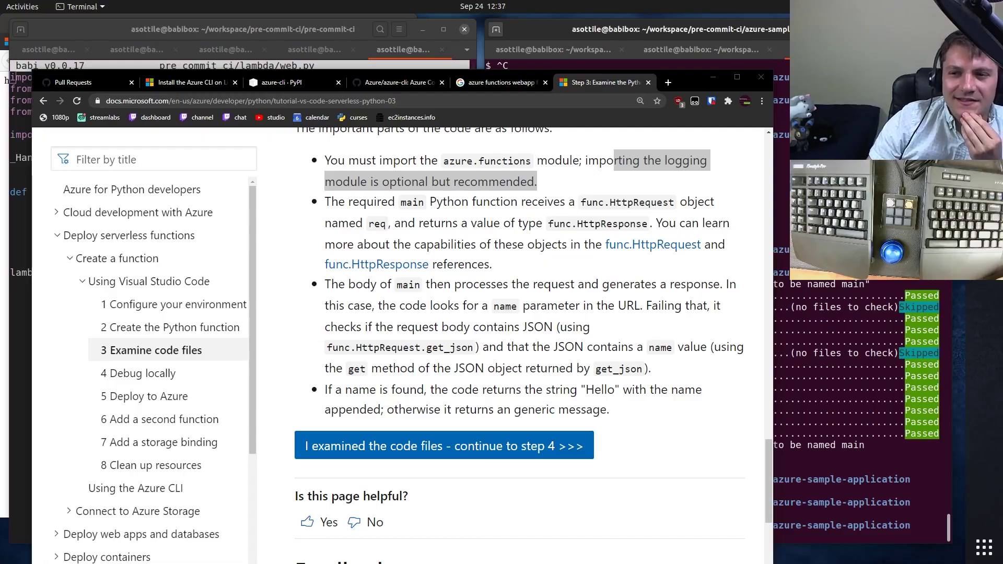
{"action": "key", "text": "alt+Tab"}
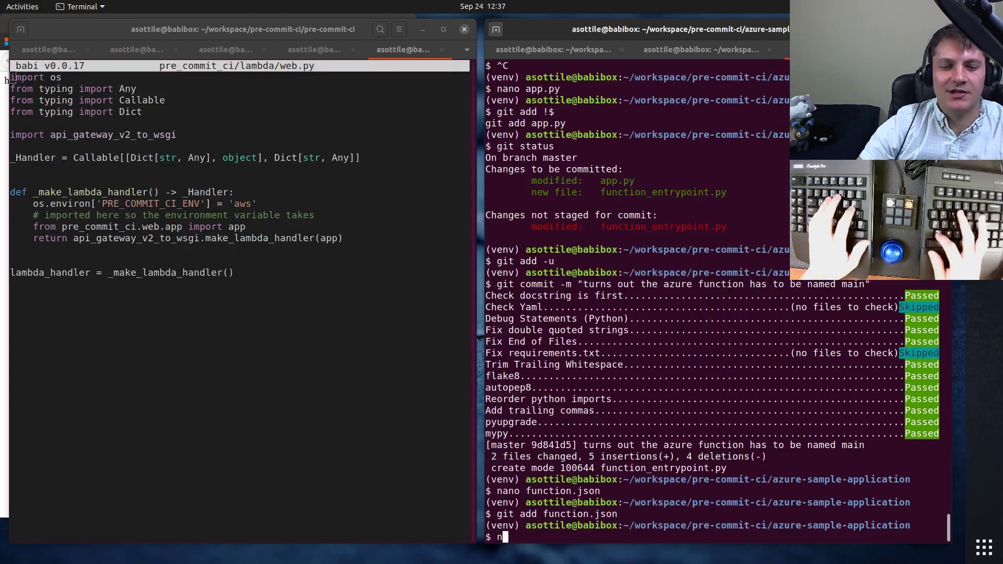
{"action": "type", "text": "nano function_c"}
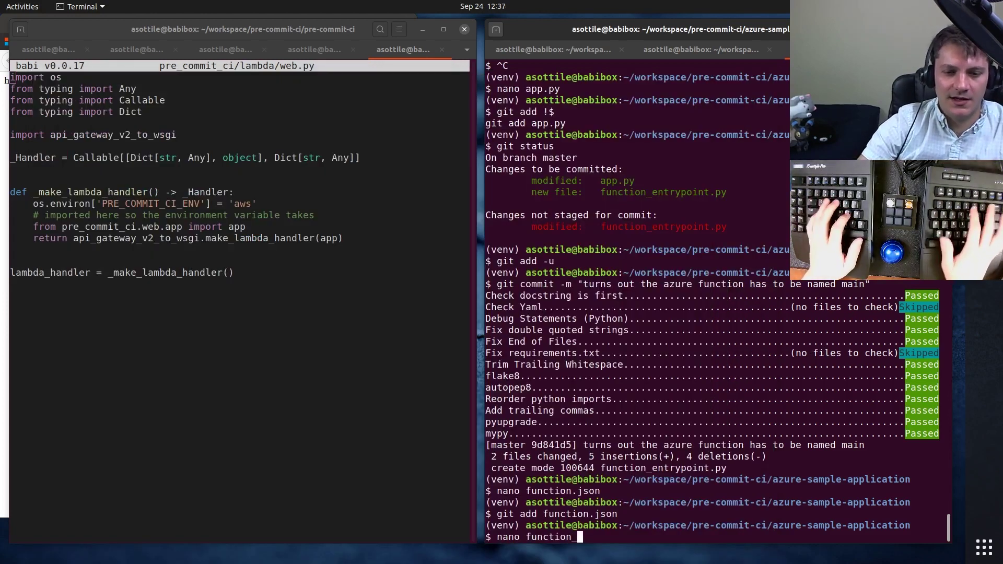
Step: Review function_entrypoint.py and select the comment, import and environment lines in web.py
{"action": "key", "text": "Return"}
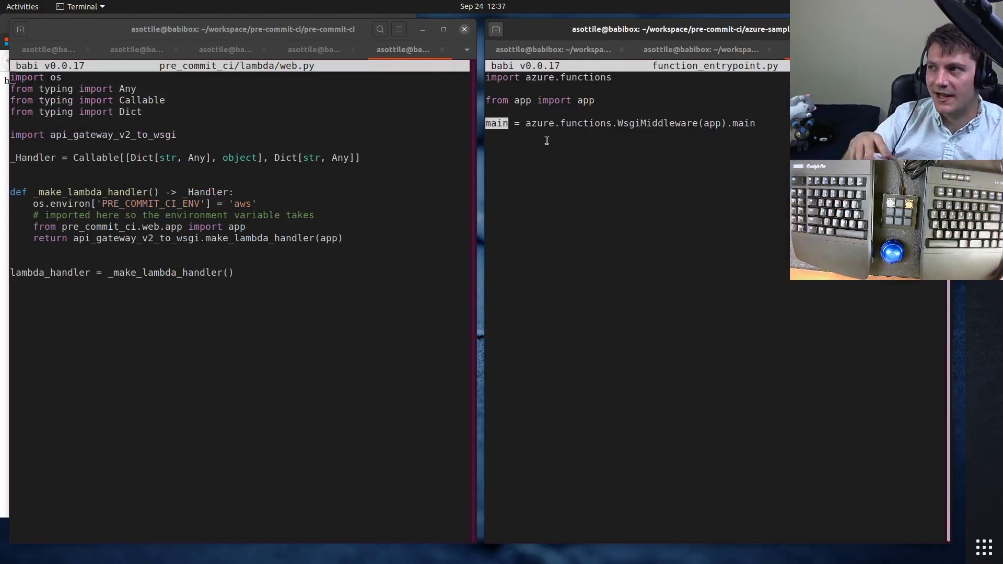
{"action": "left_click", "coordinate": [260, 111]}
{"action": "left_click_drag", "start_coordinate": [345, 251], "coordinate": [11, 77]}
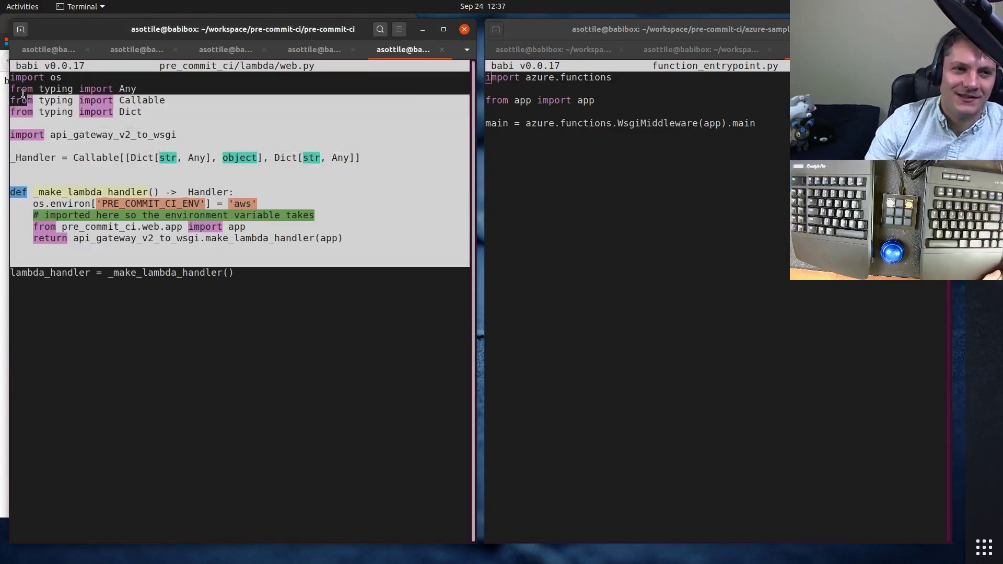
{"action": "left_click", "coordinate": [402, 206]}
{"action": "left_click_drag", "start_coordinate": [326, 222], "coordinate": [263, 214]}
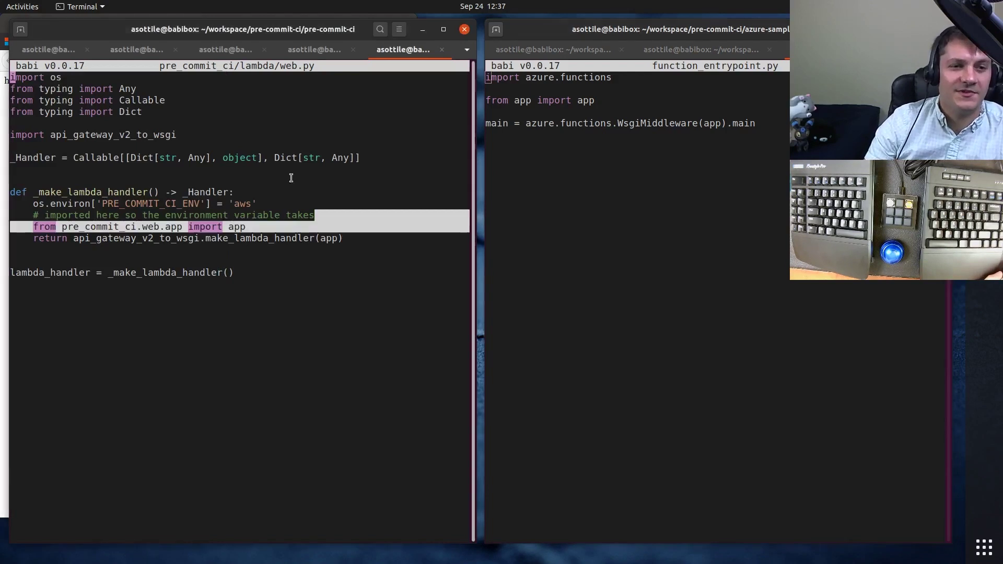
{"action": "left_click", "coordinate": [264, 214]}
{"action": "key", "text": "shift+Up"}
{"action": "key", "text": "shift+Up"}
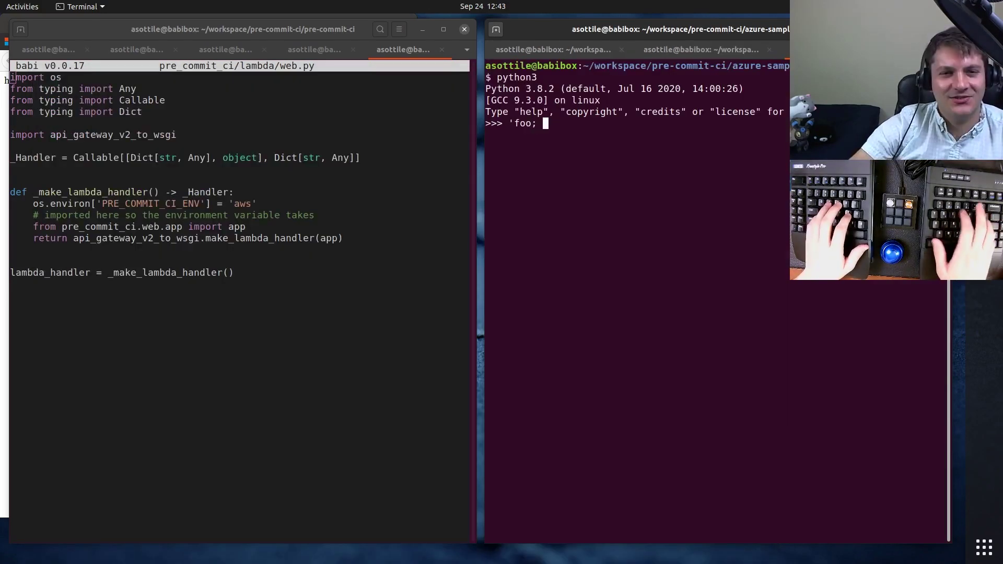
{"action": "type", "text": "'foo' ** 2"}
Step: Confirm 'foo' ** 2 raises a TypeError in python3, clear the screen, and raise the docs
{"action": "key", "text": "Return"}
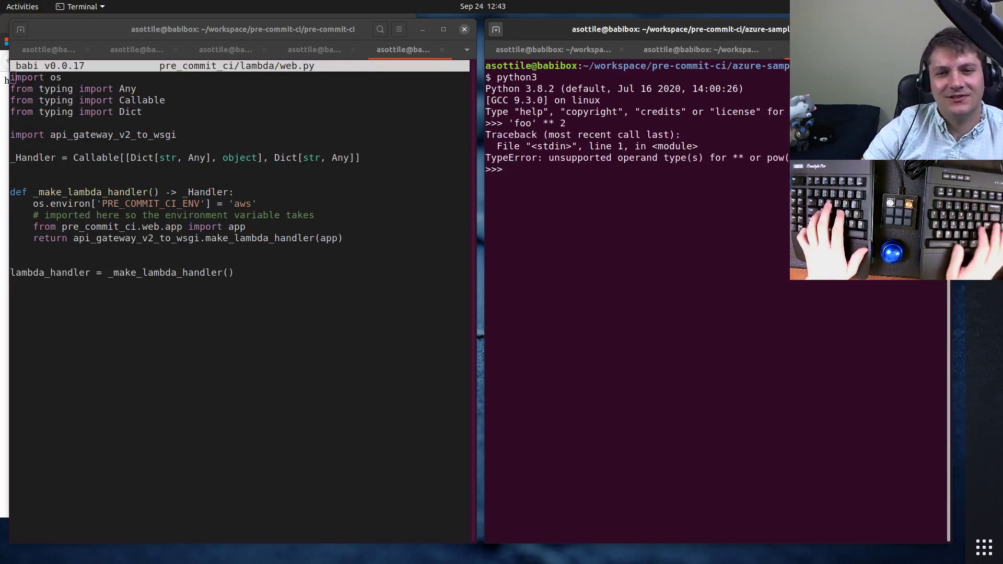
{"action": "key", "text": "ctrl+d"}
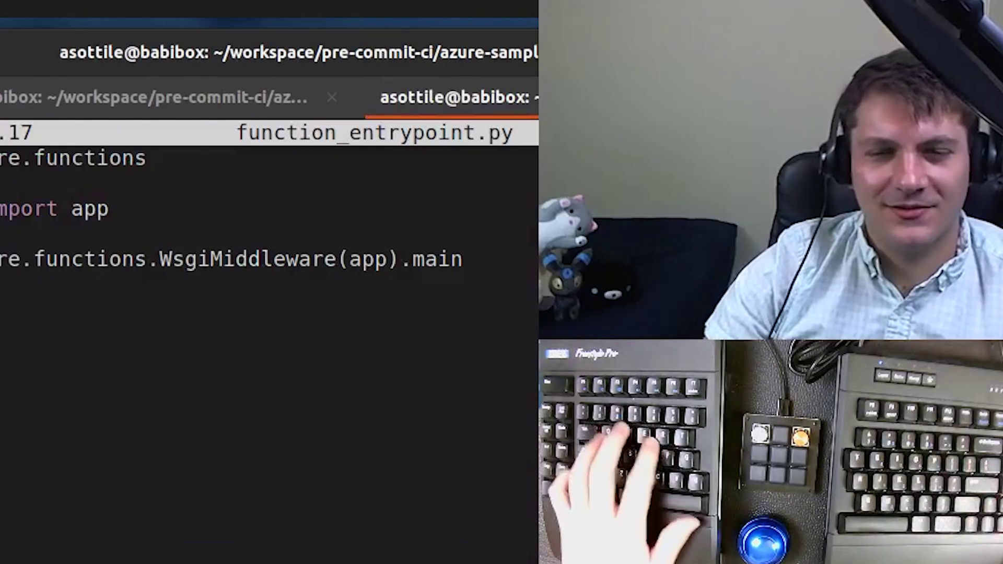
{"action": "key", "text": "ctrl+l"}
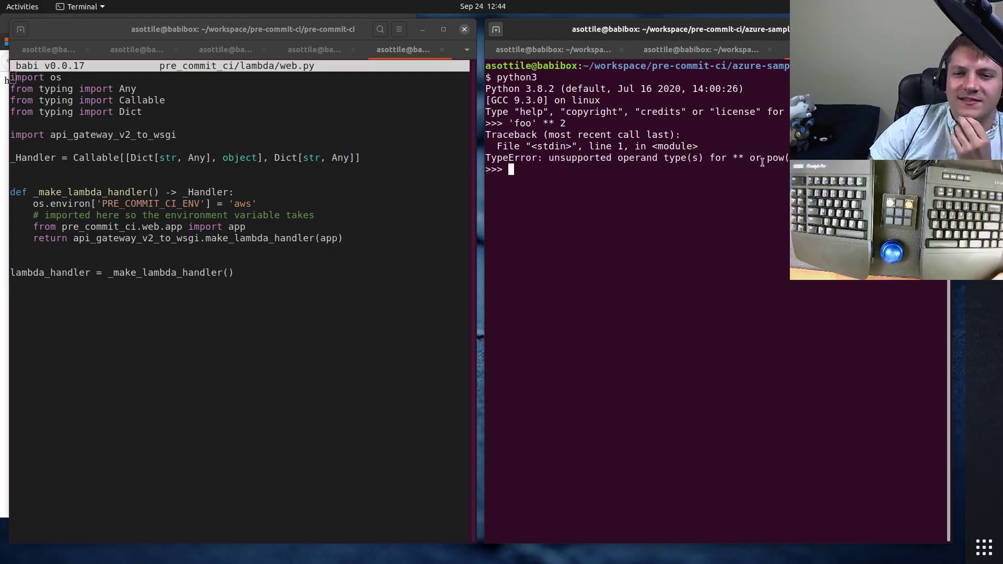
{"action": "key", "text": "alt+Tab"}
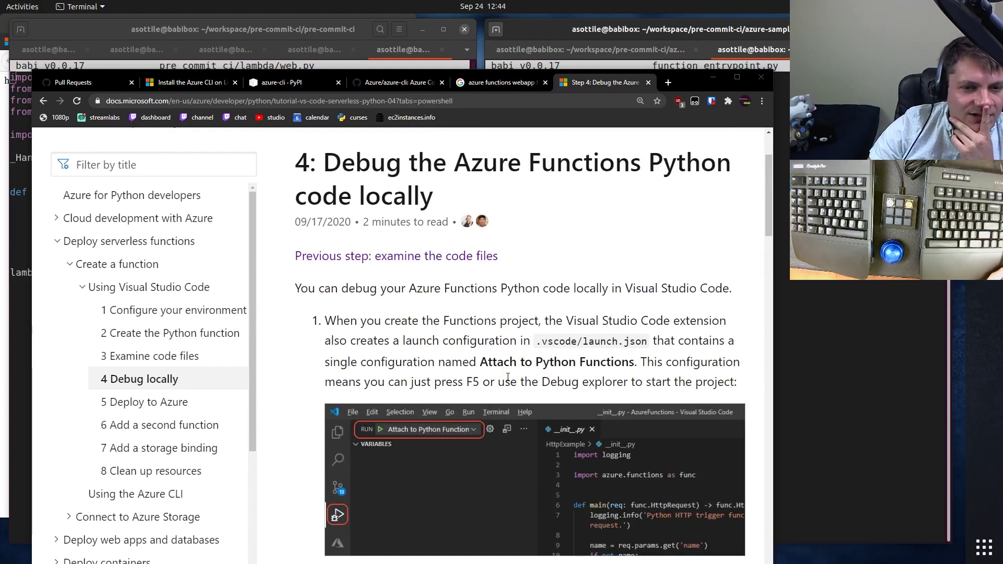
{"action": "scroll", "coordinate": [507, 378], "scroll_direction": "down", "scroll_amount": 3}
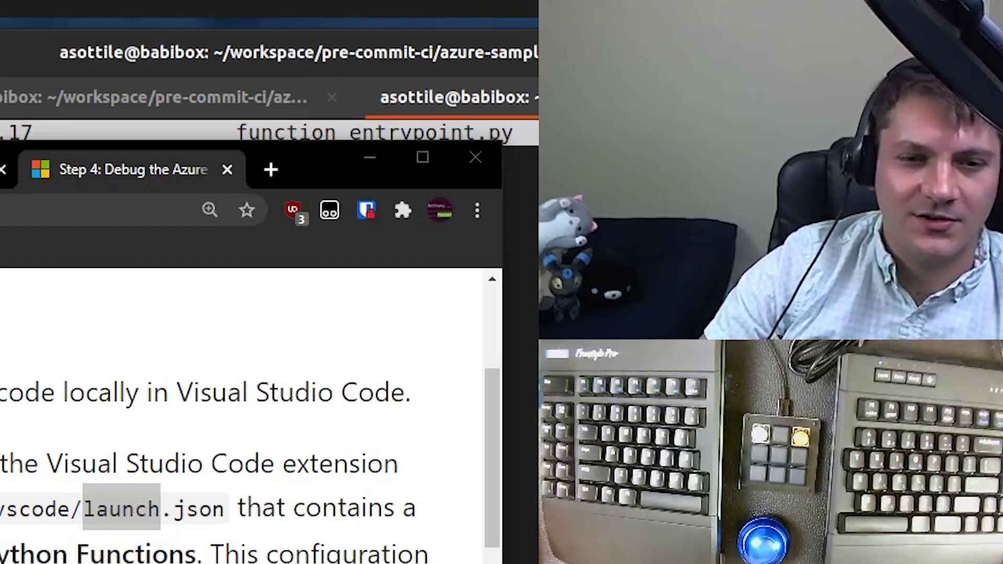
Step: Close the editor and launch VS Code in a new /tmp/x directory
{"action": "key", "text": "alt+Tab"}
{"action": "key", "text": "ctrl+x"}
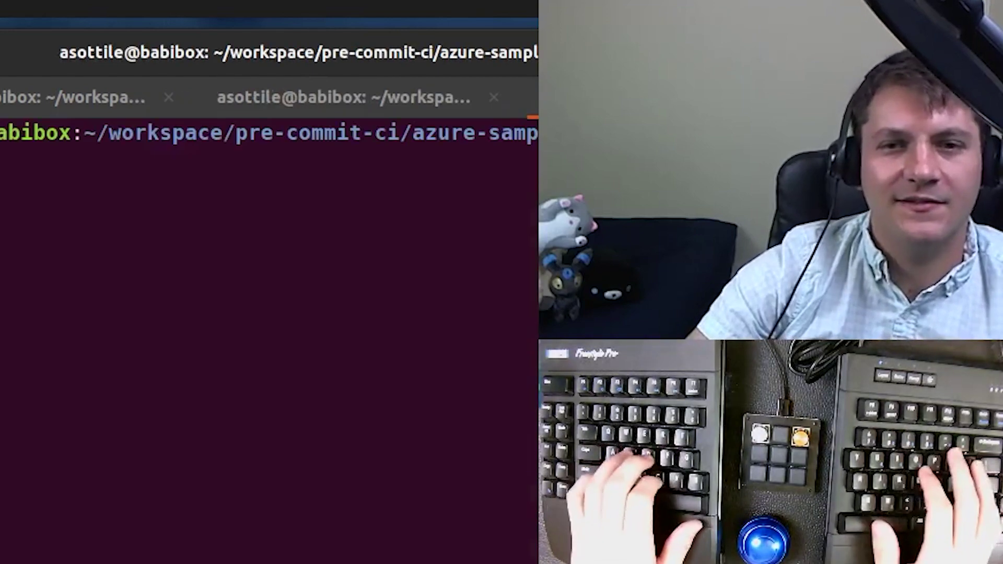
{"action": "type", "text": "cd /tmp/"}
{"action": "key", "text": "Return"}
{"action": "type", "text": "mkdir x"}
{"action": "key", "text": "Return"}
{"action": "type", "text": "cd !$"}
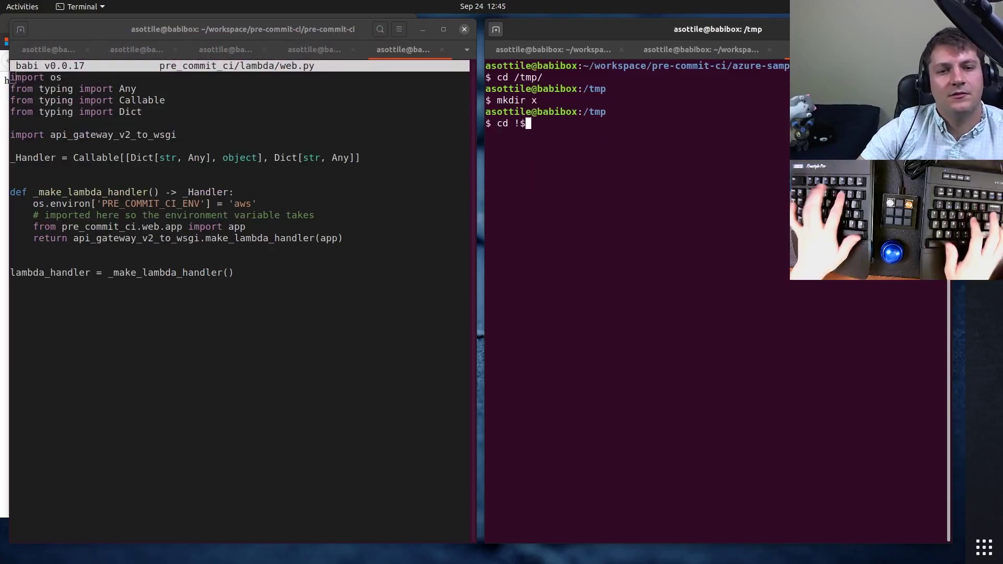
{"action": "key", "text": "Return"}
{"action": "type", "text": "code ."}
{"action": "key", "text": "Return"}
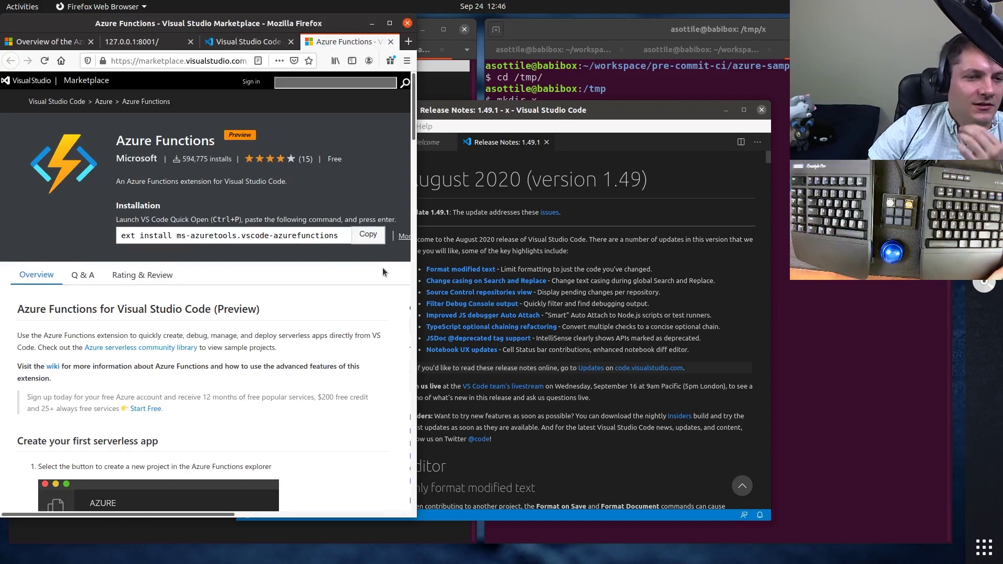
Step: Paste the extension install command into VS Code, arrange its window, and list project files
{"action": "left_click", "coordinate": [618, 402]}
{"action": "key", "text": "ctrl+p"}
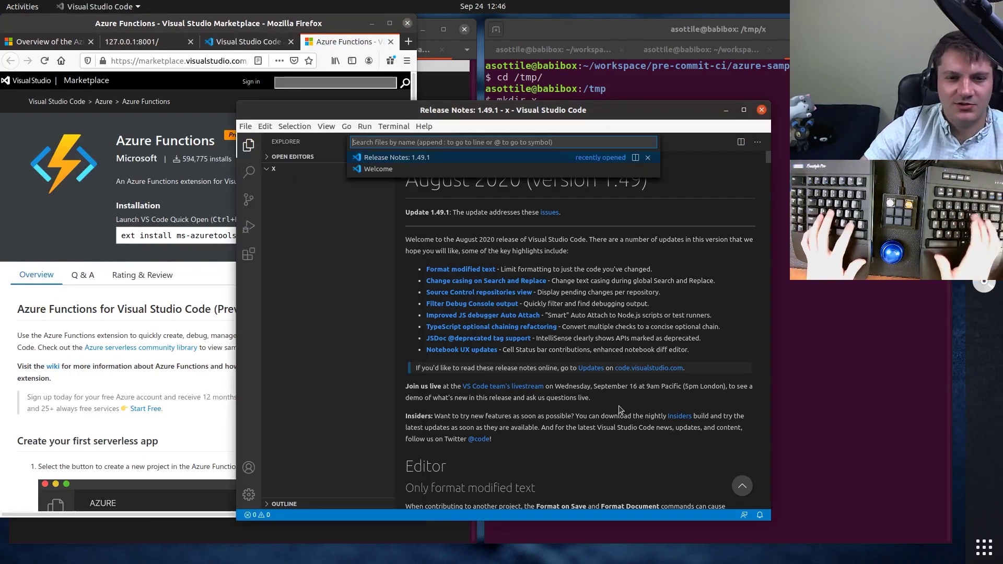
{"action": "key", "text": "ctrl+v"}
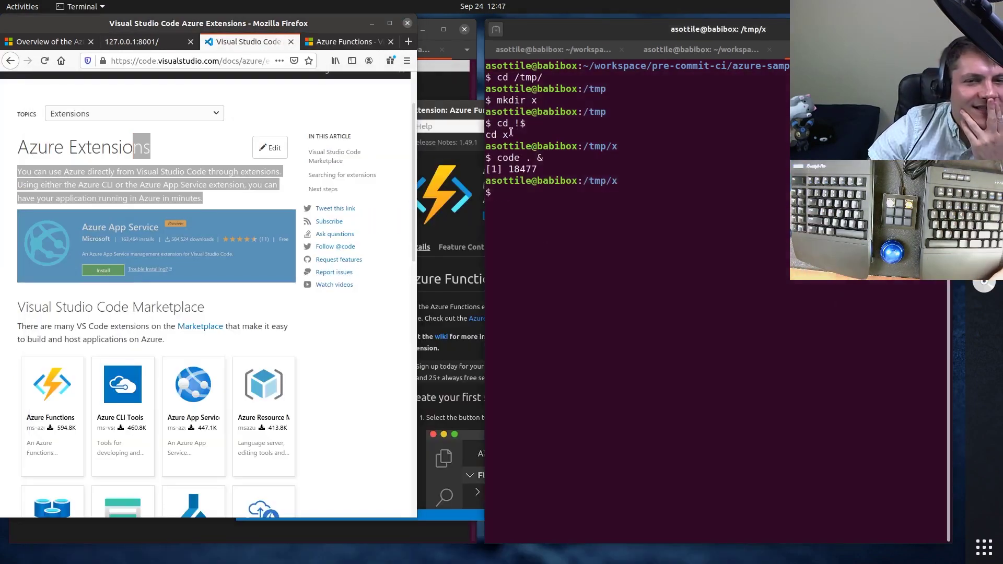
{"action": "left_click_drag", "start_coordinate": [452, 114], "coordinate": [302, 115]}
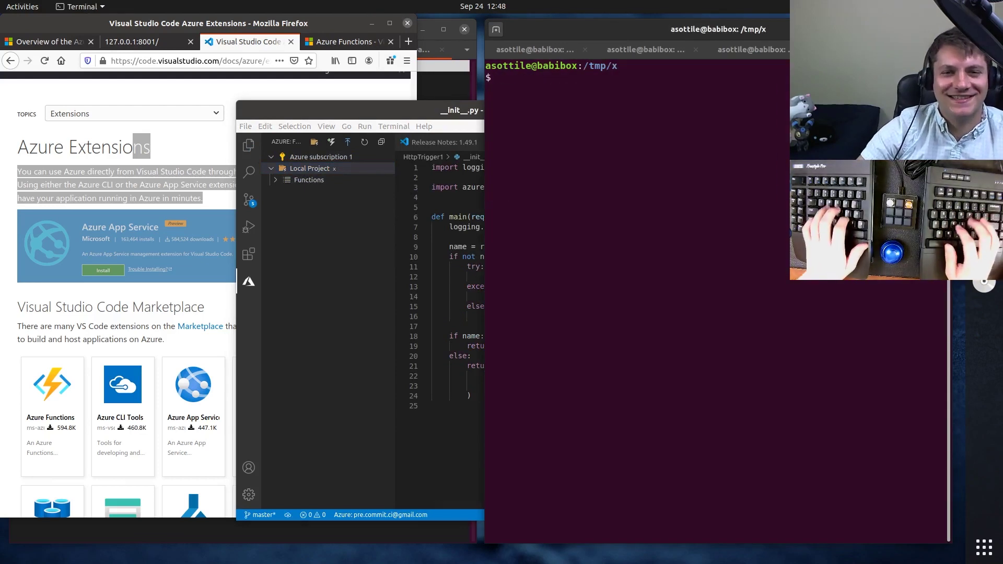
{"action": "type", "text": "ls"}
{"action": "key", "text": "Return"}
{"action": "type", "text": "nano .vscode/launch.json"}
Step: Open launch.json, attempt starting the Functions host, and inspect the func host help options
{"action": "key", "text": "Return"}
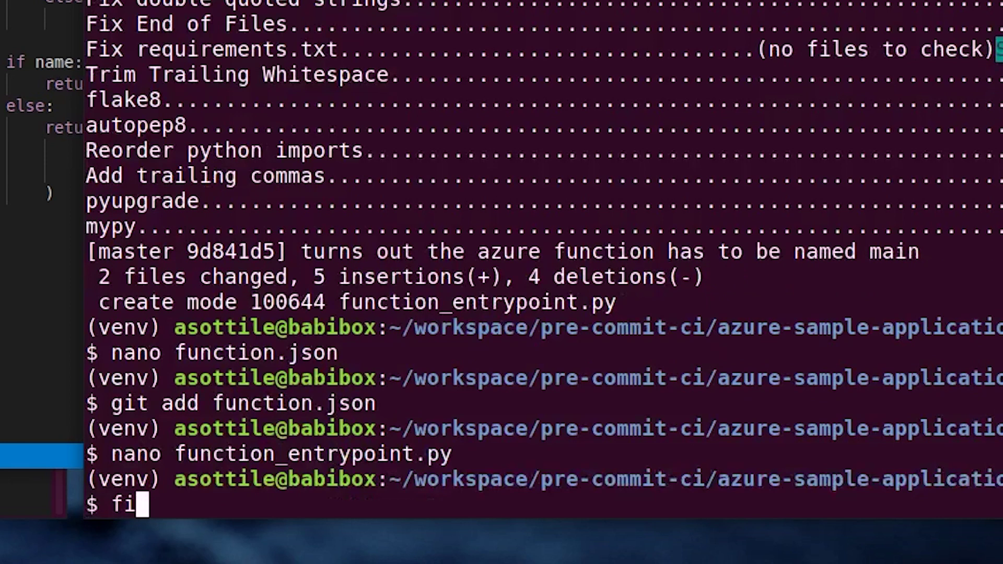
{"action": "key", "text": "ctrl+c"}
{"action": "type", "text": "."}
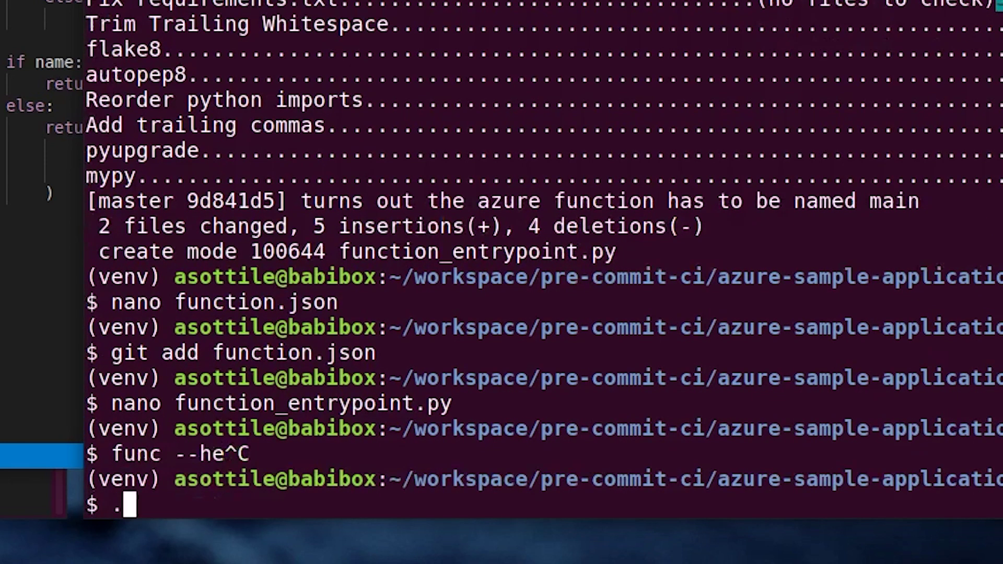
{"action": "type", "text": "/no"}
{"action": "key", "text": "Tab"}
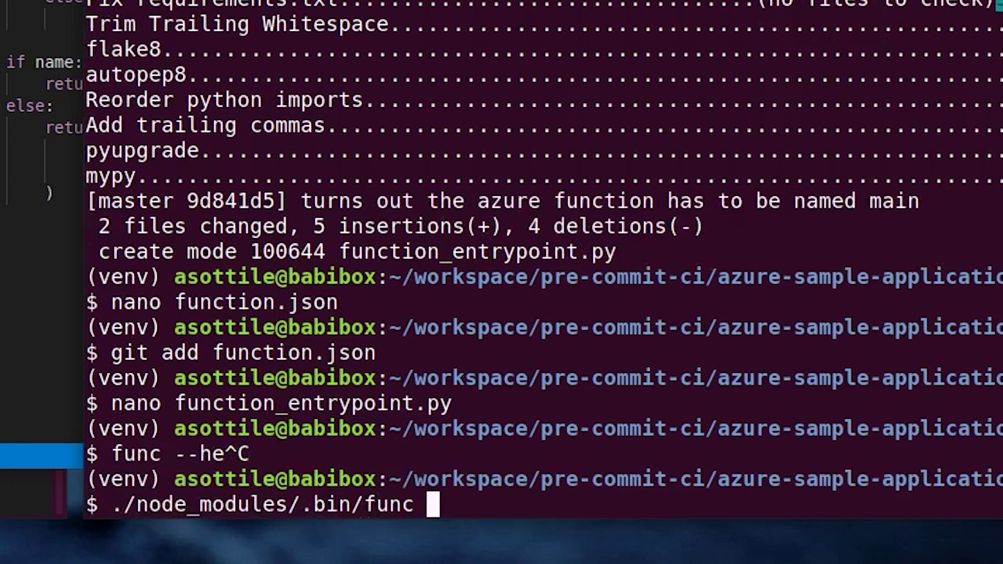
{"action": "type", "text": "host start"}
{"action": "key", "text": "Return"}
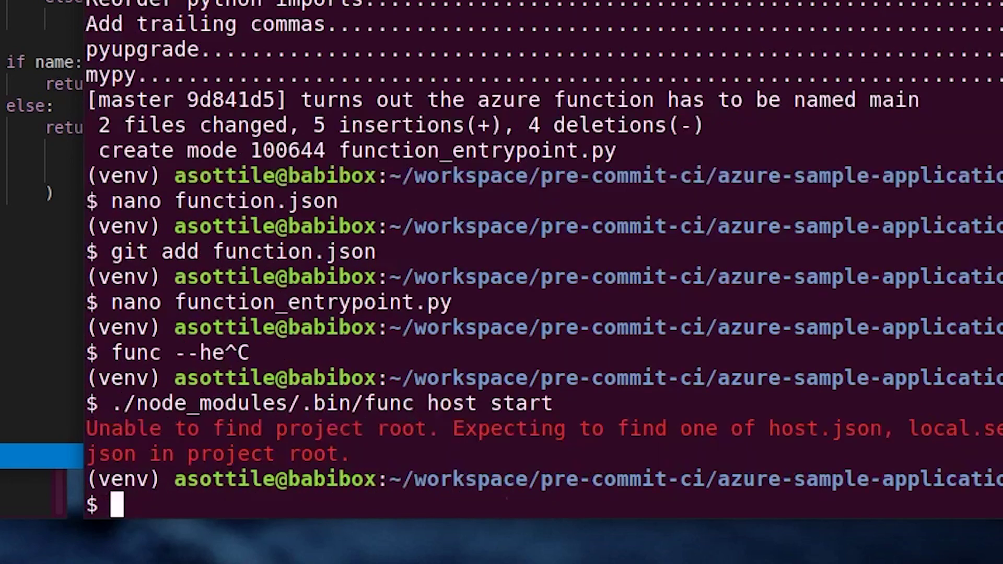
{"action": "key", "text": "Up"}
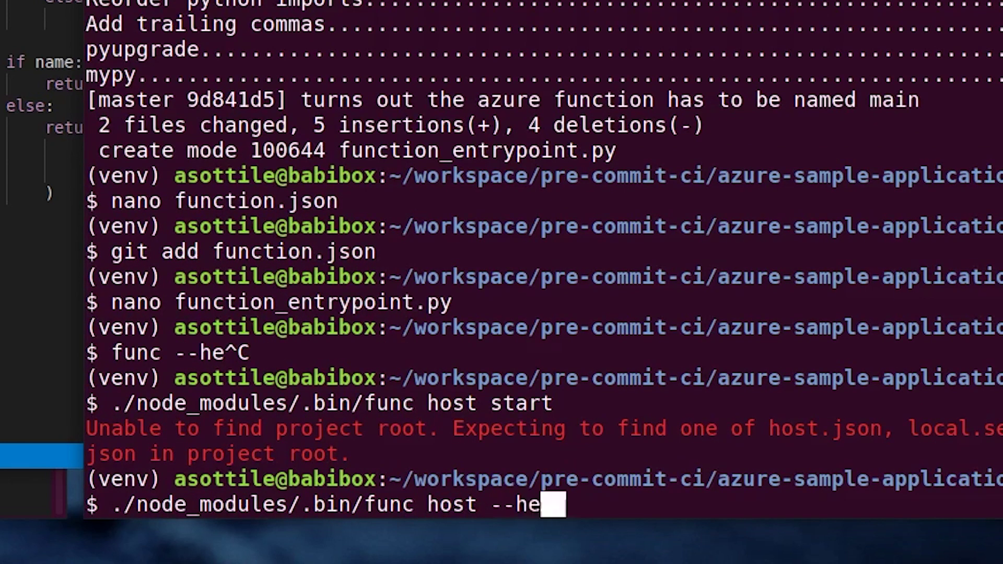
{"action": "type", "text": "lp"}
{"action": "key", "text": "Return"}
{"action": "left_click_drag", "start_coordinate": [578, 459], "coordinate": [502, 215]}
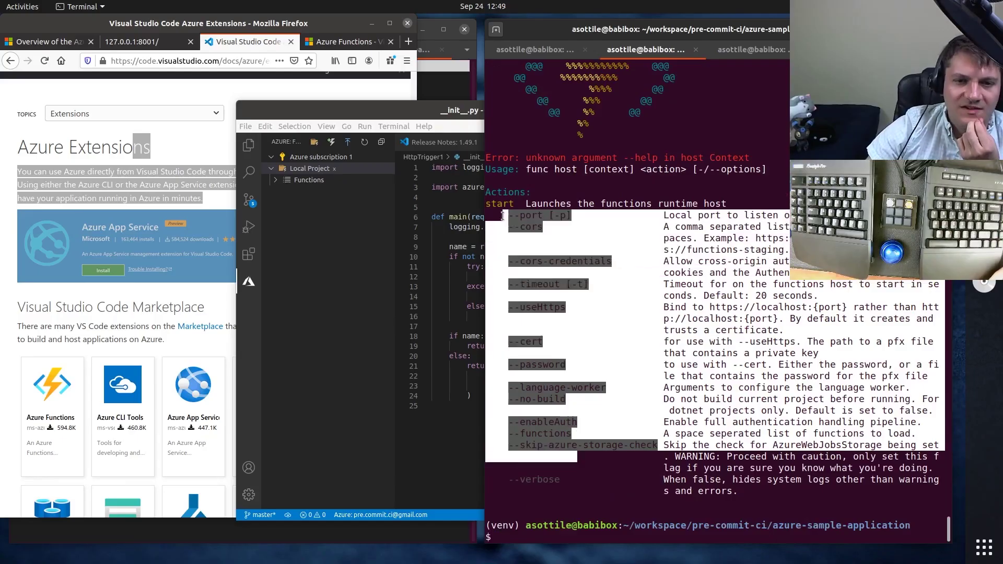
Step: Run func host start, load 127.0.0.1:7071 showing no job functions, then stop it
{"action": "key", "text": "Up"}
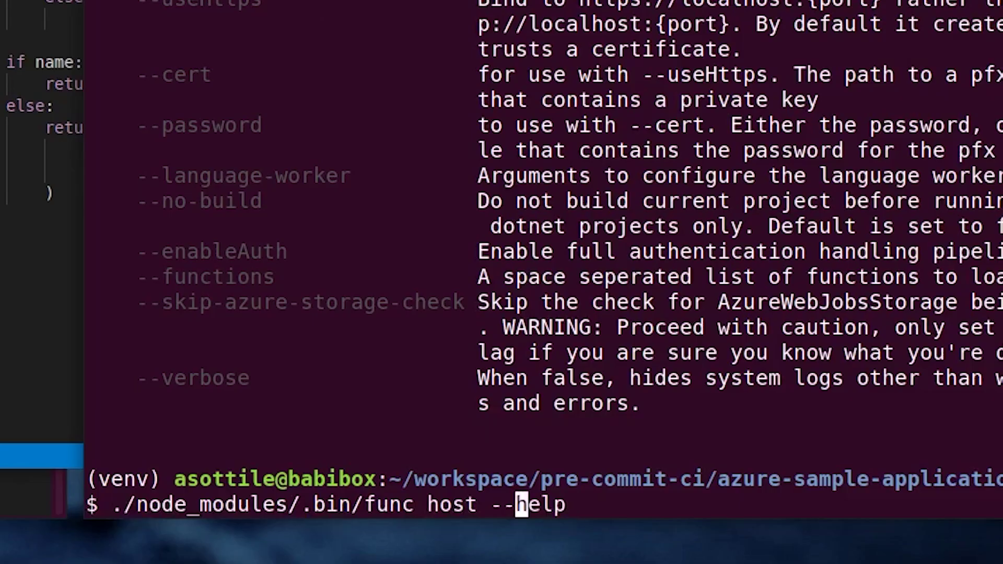
{"action": "type", "text": "sdt"}
{"action": "key", "text": "BackSpace"}
{"action": "key", "text": "BackSpace"}
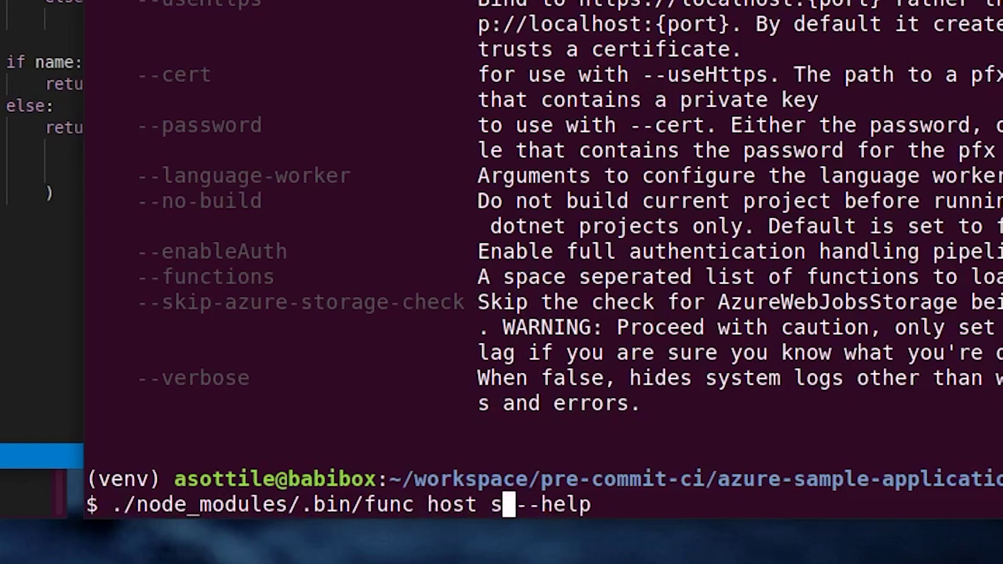
{"action": "type", "text": "tart -p ^C"}
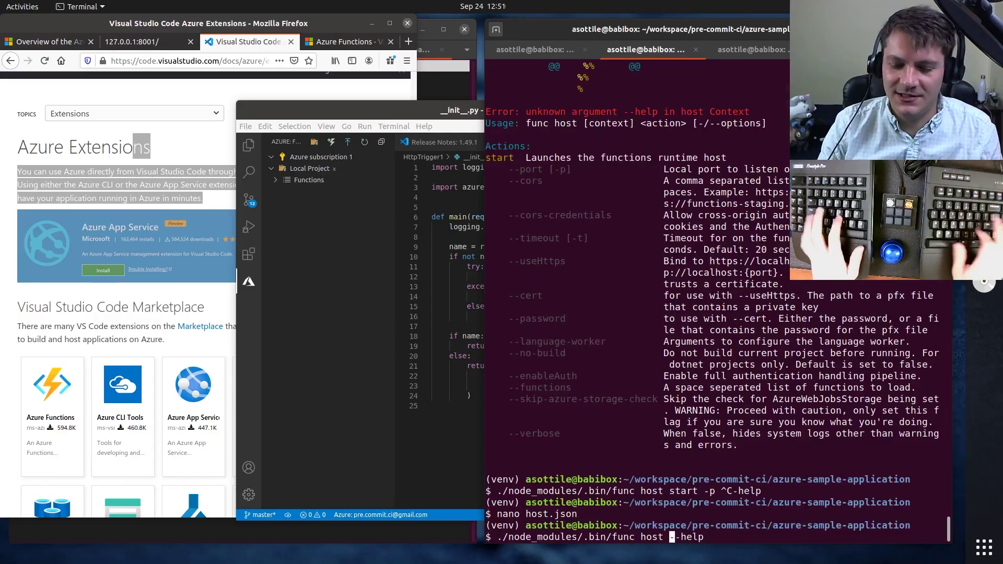
{"action": "key", "text": "BackSpace"}
{"action": "key", "text": "BackSpace"}
{"action": "key", "text": "BackSpace"}
{"action": "type", "text": "stac"}
{"action": "key", "text": "BackSpace"}
{"action": "type", "text": "rt"}
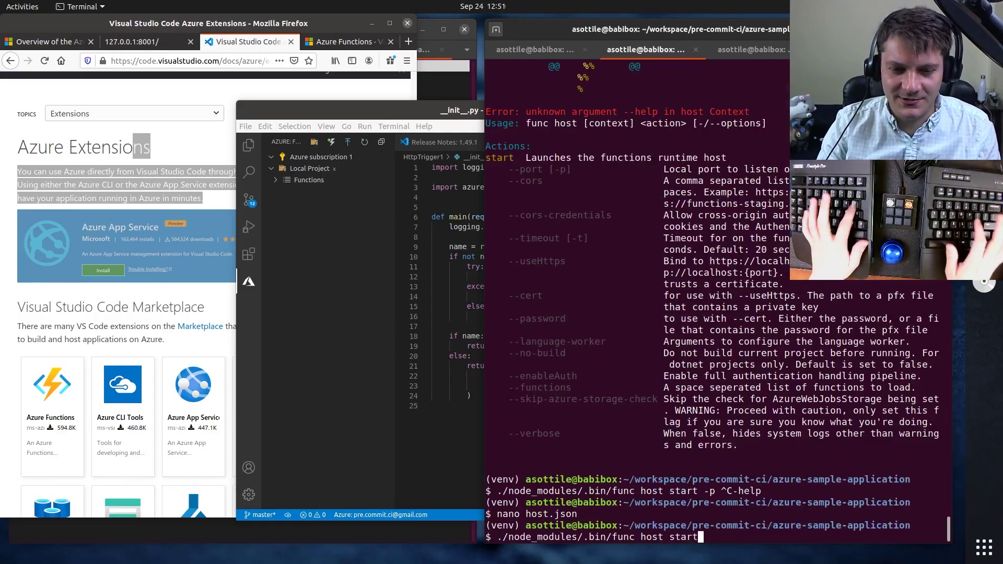
{"action": "key", "text": "Return"}
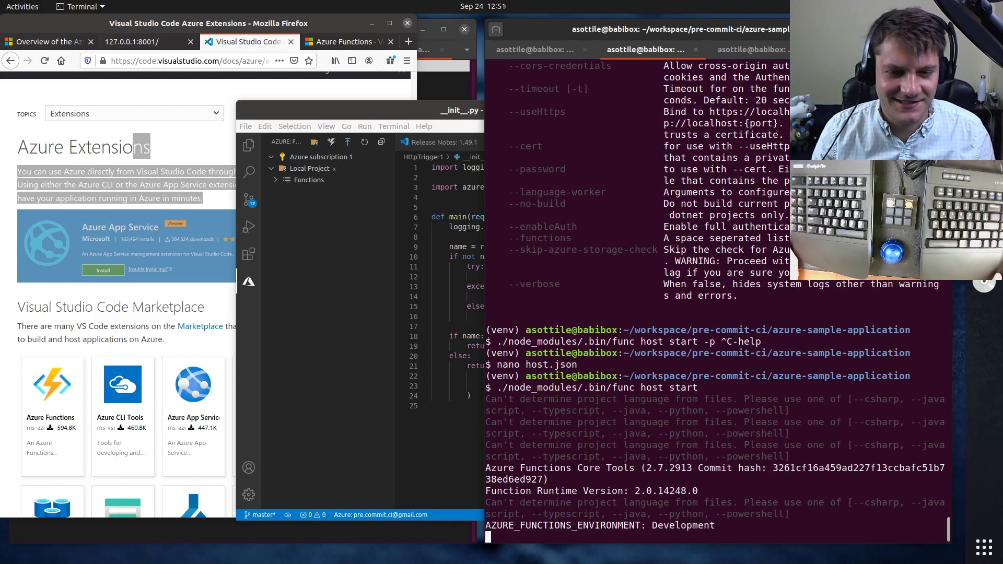
{"action": "left_click", "coordinate": [132, 42]}
{"action": "left_click", "coordinate": [157, 61]}
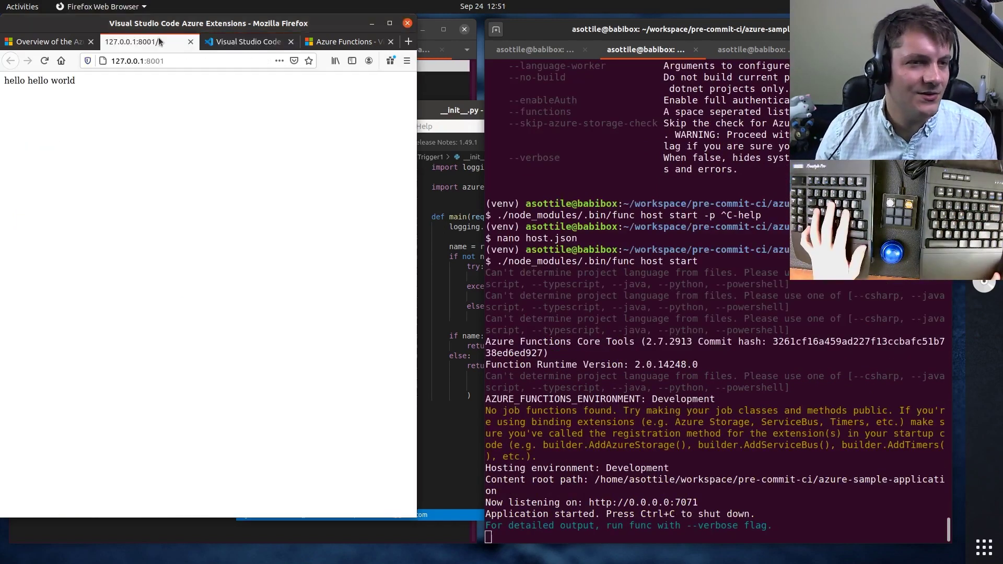
{"action": "type", "text": "127.0.0.1:7071"}
{"action": "key", "text": "Return"}
{"action": "triple_click", "coordinate": [542, 401]}
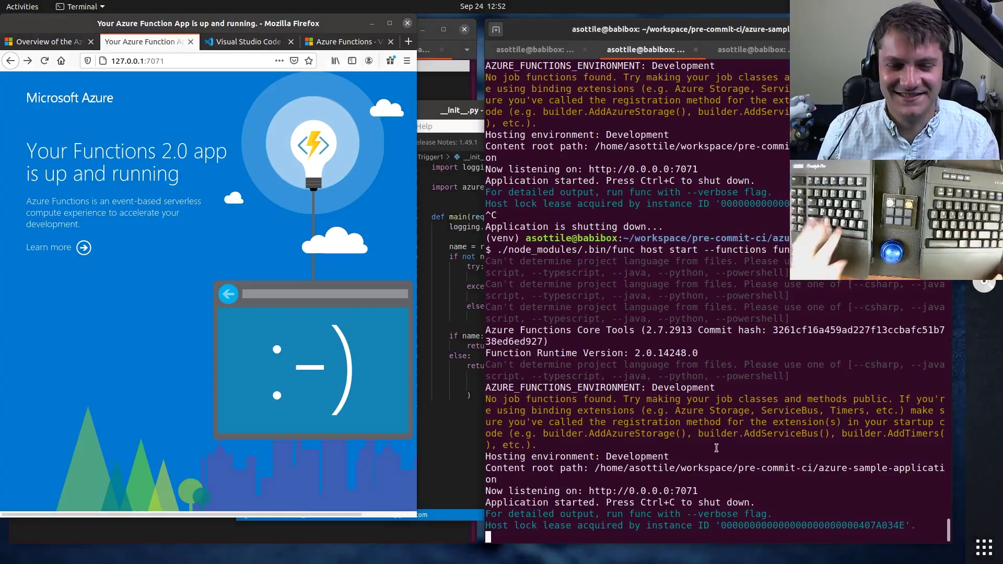
{"action": "key", "text": "ctrl+c"}
{"action": "key", "text": "Up"}
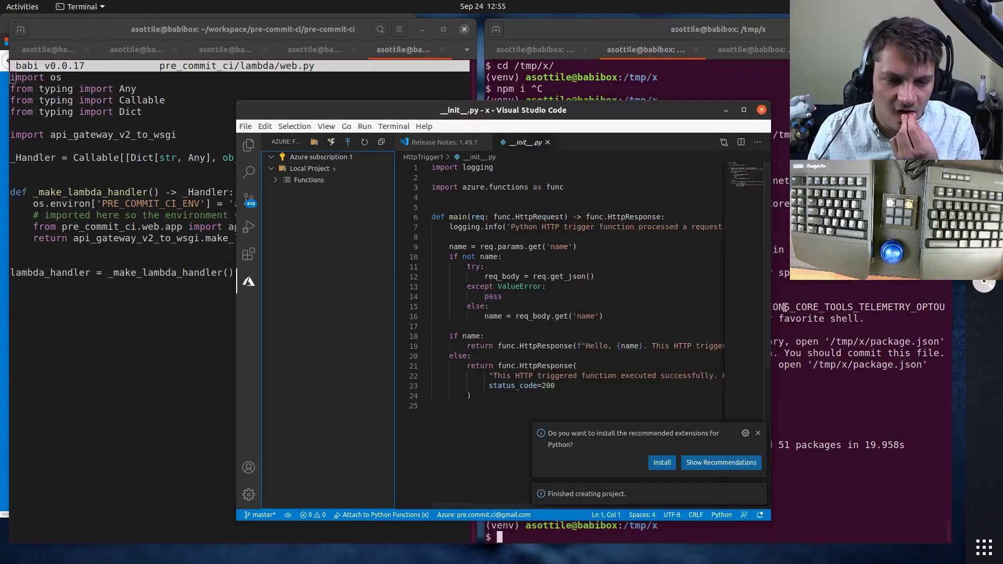
Step: Relaunch VS Code on the project with node_modules/.bin on PATH
{"action": "left_click", "coordinate": [786, 307]}
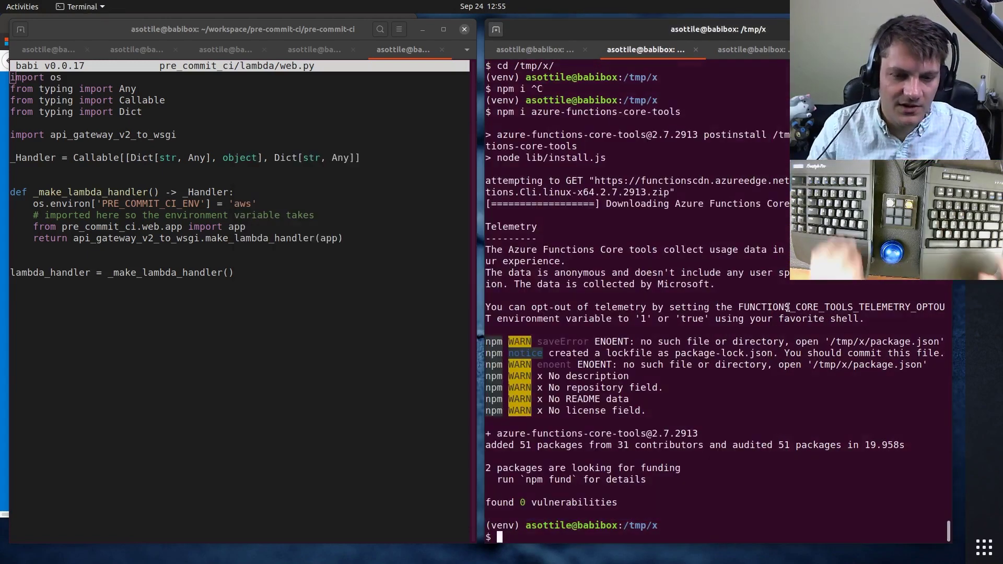
{"action": "key", "text": "Return"}
{"action": "key", "text": "Return"}
{"action": "type", "text": "PATH=$PWD/node_modules/.bin:$PATH code . &"}
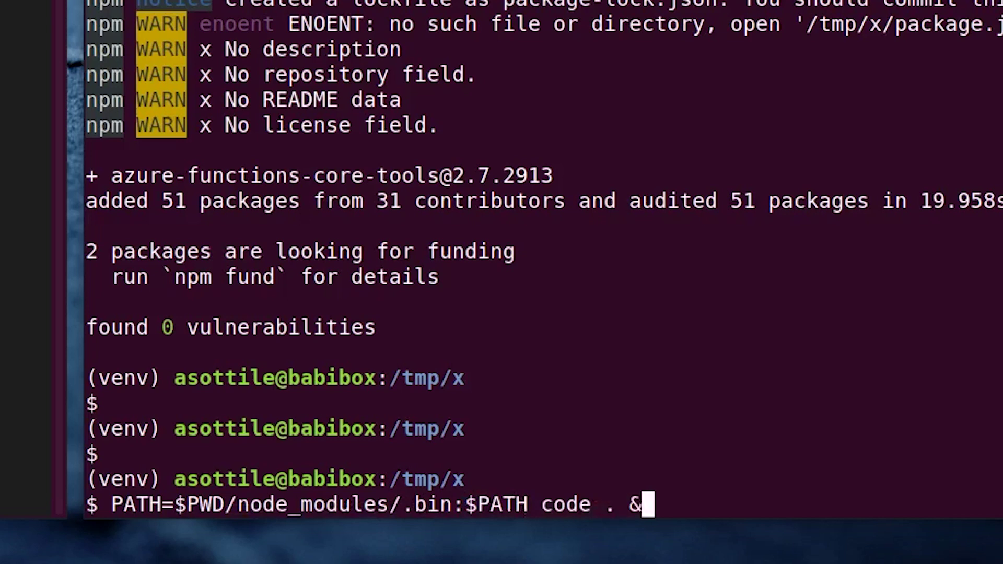
{"action": "key", "text": "Return"}
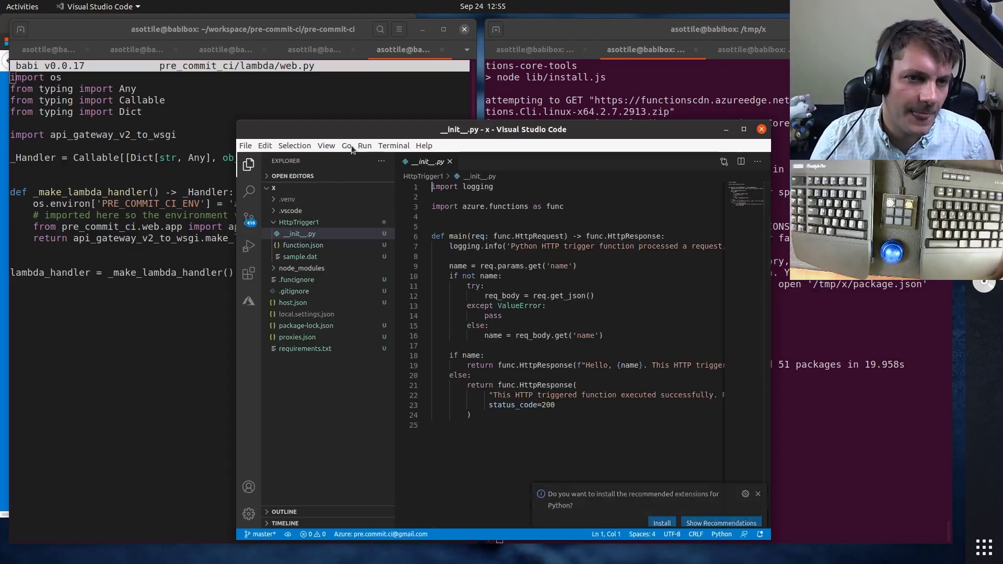
Step: Try debugging, dismiss the missing 'func: host start' task error, view recommendations, close VS Code
{"action": "key", "text": "F5"}
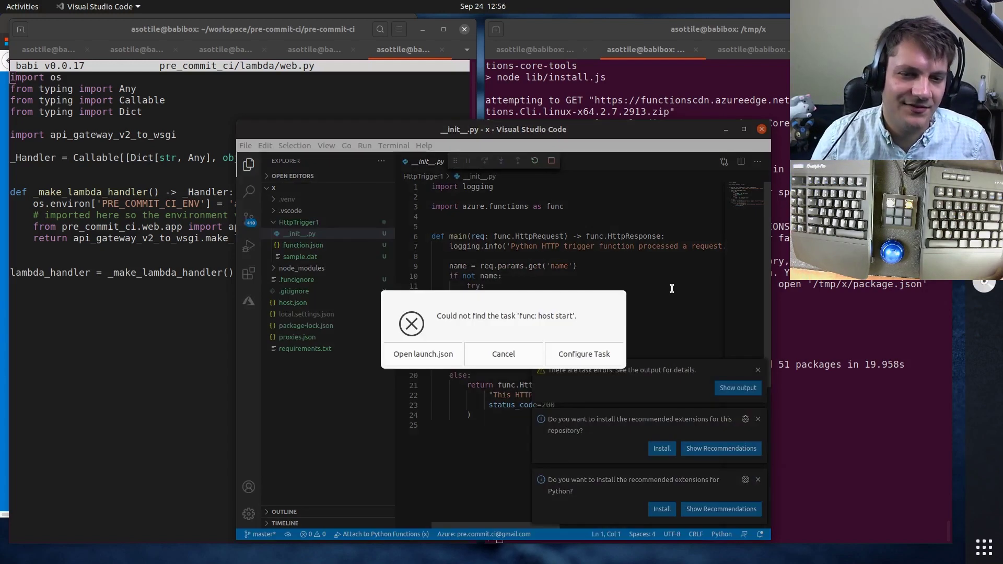
{"action": "key", "text": "Escape"}
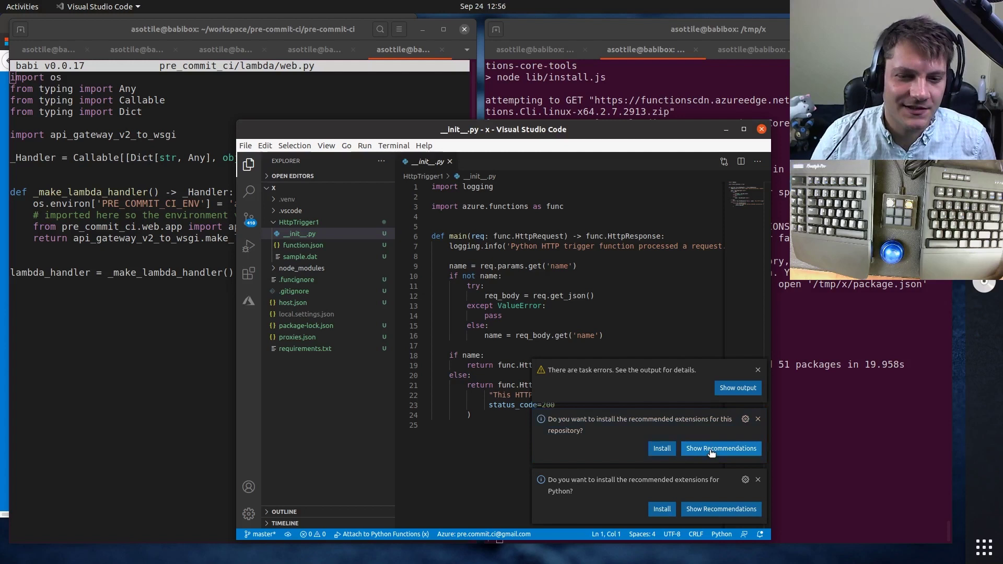
{"action": "left_click", "coordinate": [721, 448]}
{"action": "left_click", "coordinate": [283, 328]}
{"action": "key", "text": "alt+Tab"}
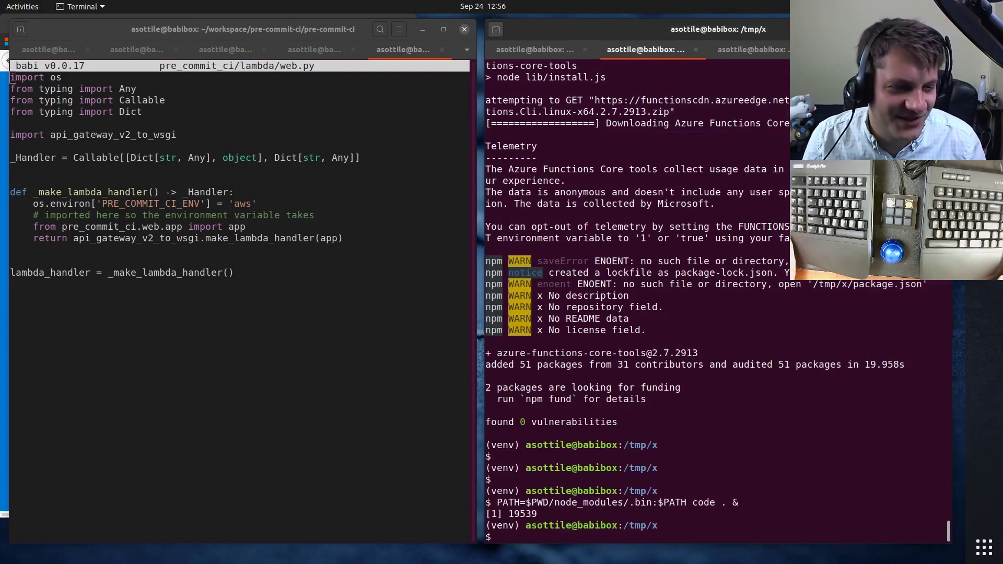
Step: Glance at the Azure Functions tutorial, end the editor job, and close the /tmp/x tab
{"action": "key", "text": "alt+Tab"}
{"action": "scroll", "coordinate": [486, 444], "scroll_direction": "down", "scroll_amount": 5}
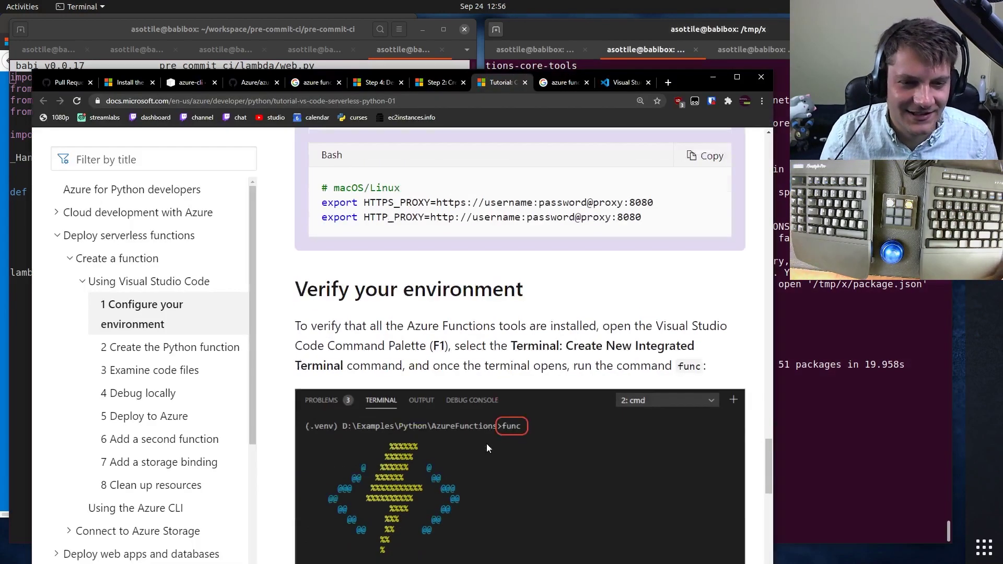
{"action": "scroll", "coordinate": [485, 429], "scroll_direction": "down", "scroll_amount": 3}
{"action": "scroll", "coordinate": [485, 429], "scroll_direction": "down", "scroll_amount": 5}
{"action": "key", "text": "alt+Tab"}
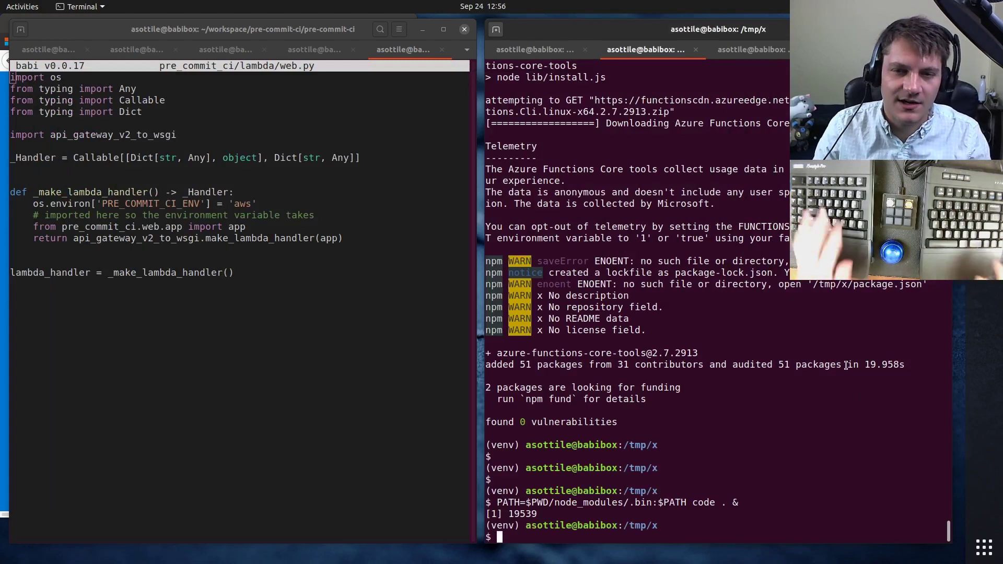
{"action": "key", "text": "Return"}
{"action": "key", "text": "ctrl+d"}
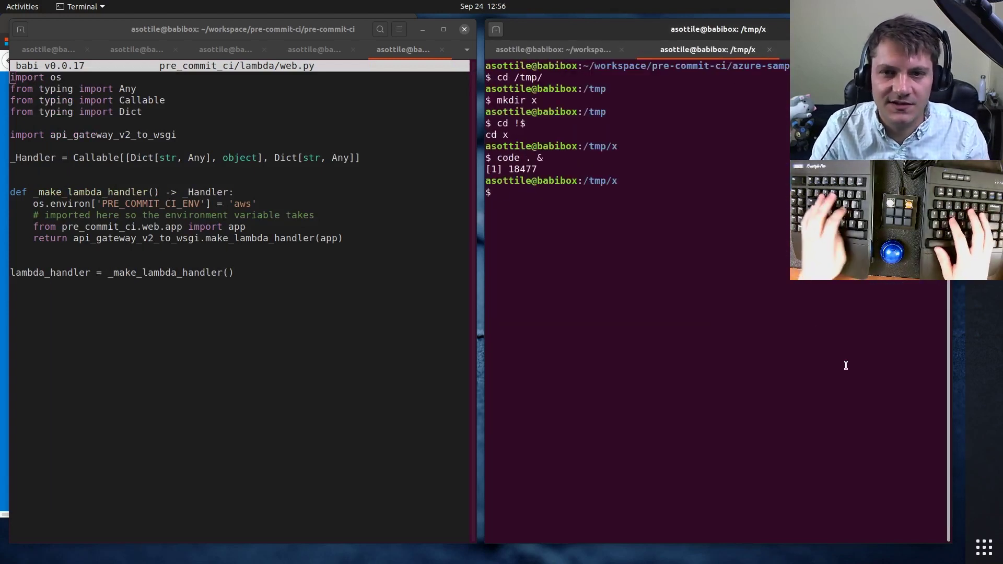
{"action": "key", "text": "ctrl+d"}
{"action": "key", "text": "ctrl+x"}
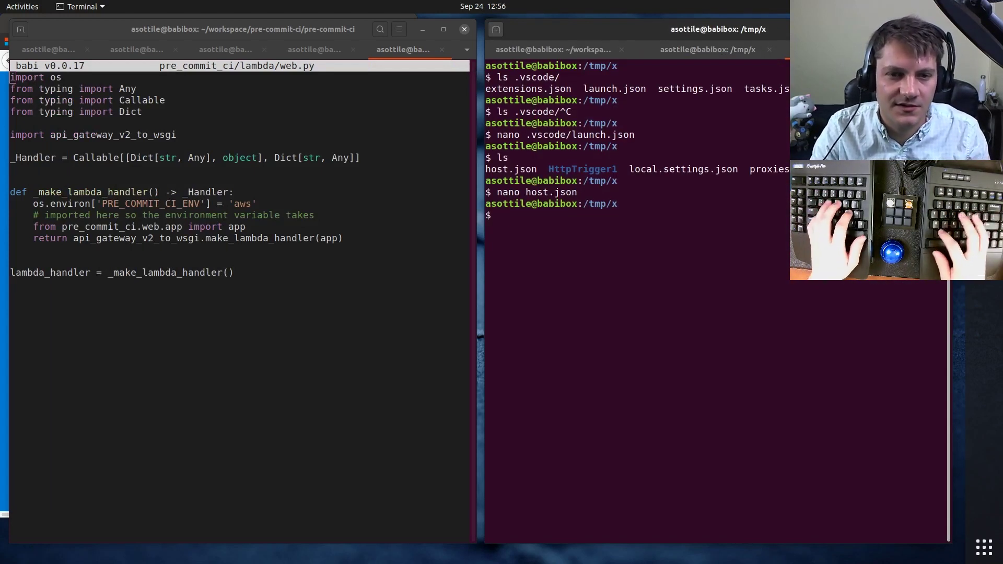
{"action": "key", "text": "ctrl+d"}
{"action": "type", "text": "python -m app"}
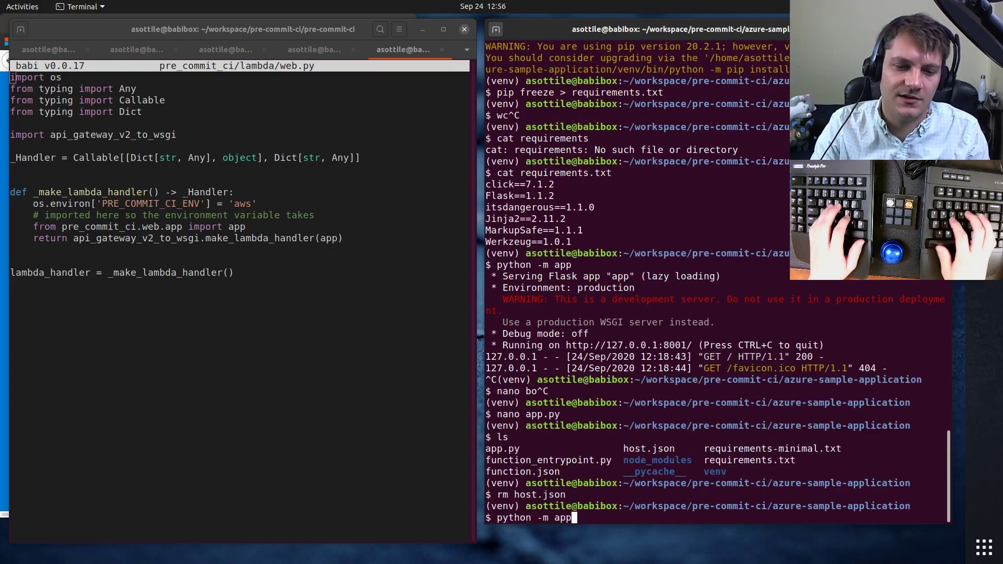
Step: Start the Flask app with python -m app and check 127.0.0.1:8001 in Firefox
{"action": "key", "text": "Return"}
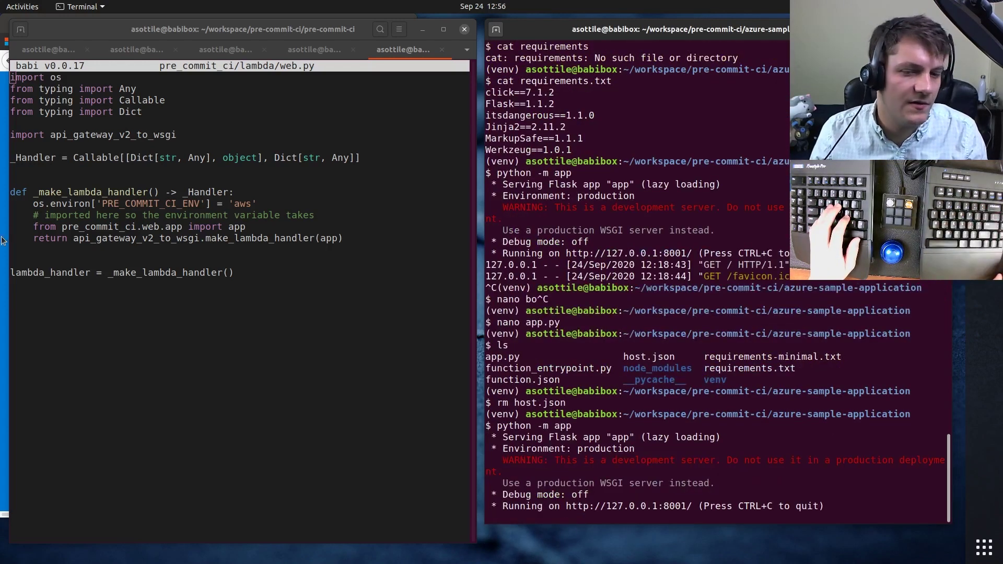
{"action": "key", "text": "alt+Tab"}
{"action": "key", "text": "ctrl+l"}
{"action": "type", "text": "127.0.0.1:8001"}
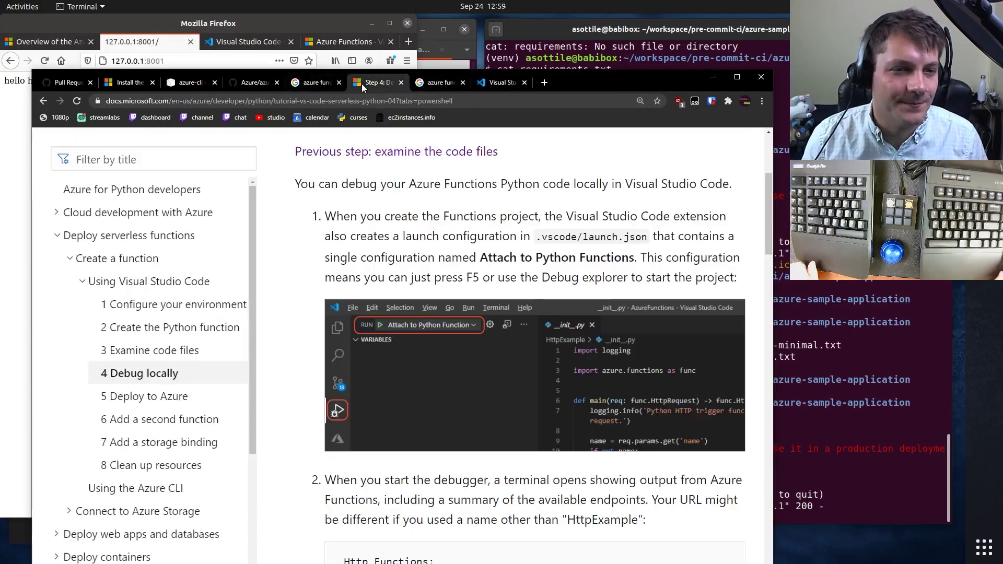
{"action": "scroll", "coordinate": [469, 345], "scroll_direction": "down", "scroll_amount": 5}
{"action": "scroll", "coordinate": [468, 346], "scroll_direction": "up", "scroll_amount": 1}
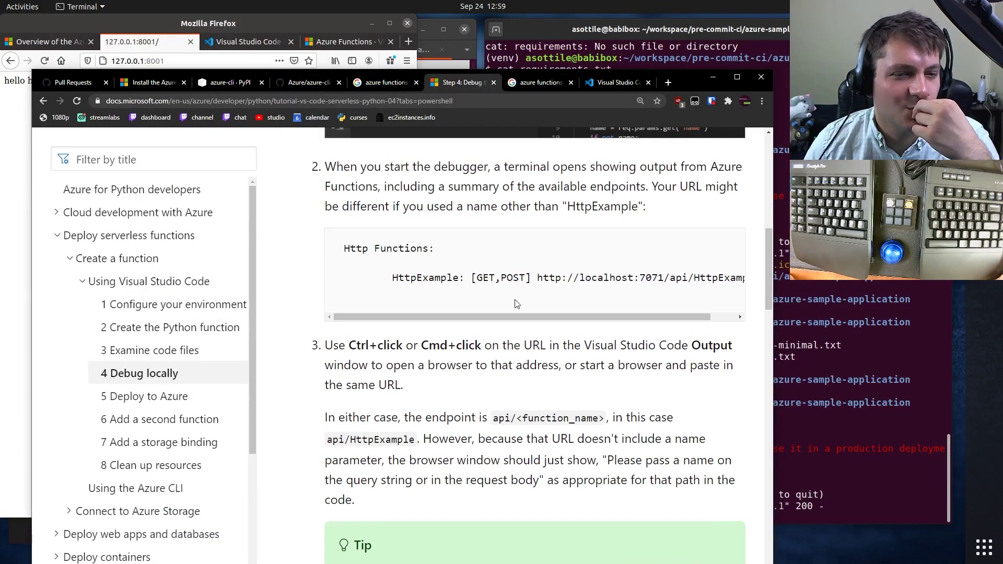
{"action": "scroll", "coordinate": [430, 325], "scroll_direction": "up", "scroll_amount": 1}
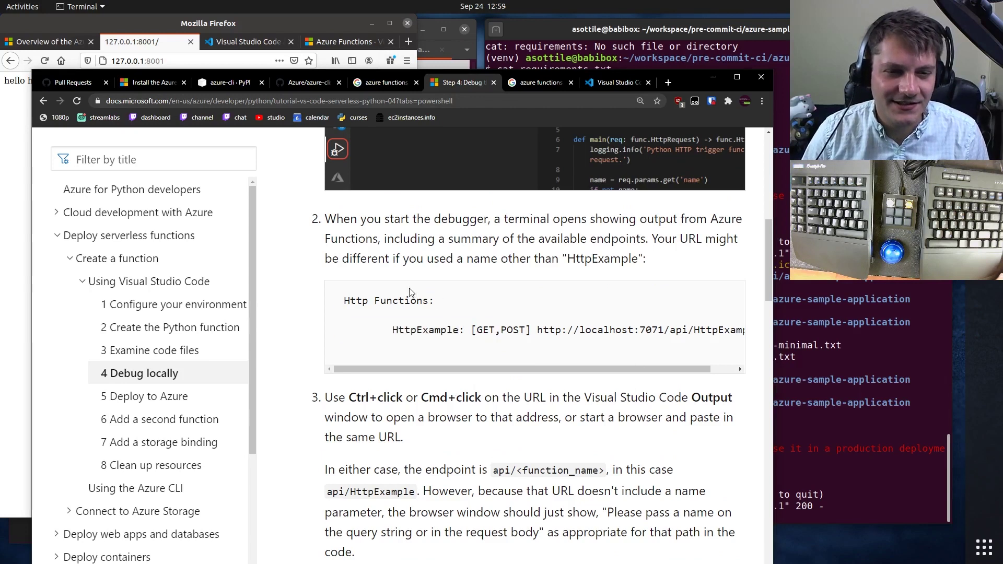
{"action": "key", "text": "alt+F4"}
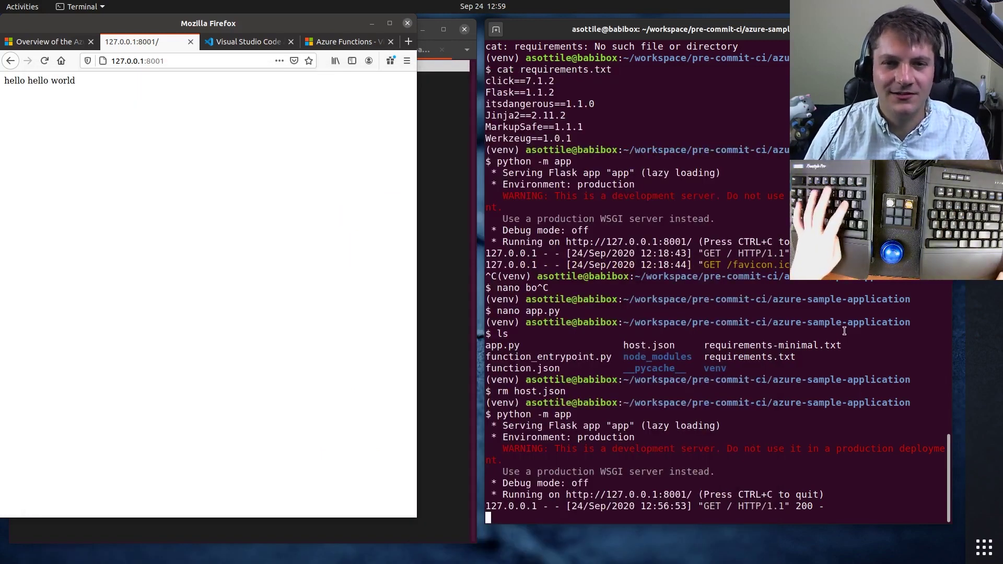
Step: Copy host.json and local.settings.json from /tmp/x into azure-sample-application and list files
{"action": "key", "text": "ctrl+Page_Down"}
{"action": "type", "text": "cp /tmp/x/host.json ."}
{"action": "key", "text": "Return"}
{"action": "type", "text": "nano function"}
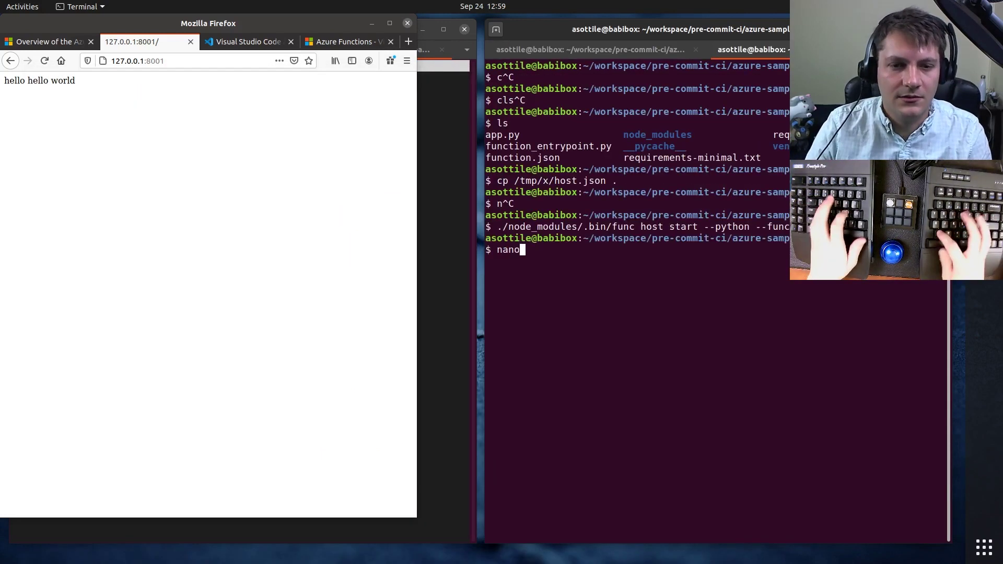
{"action": "key", "text": "Return"}
{"action": "key", "text": "ctrl+x"}
{"action": "key", "text": "Up"}
{"action": "type", "text": ".json"}
{"action": "key", "text": "Return"}
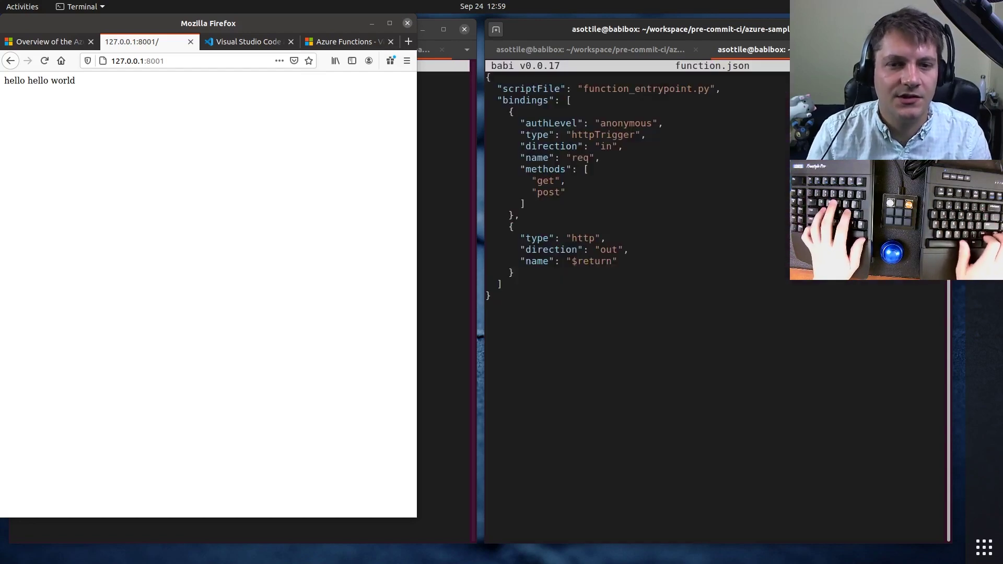
{"action": "key", "text": "ctrl+x"}
{"action": "key", "text": "Return"}
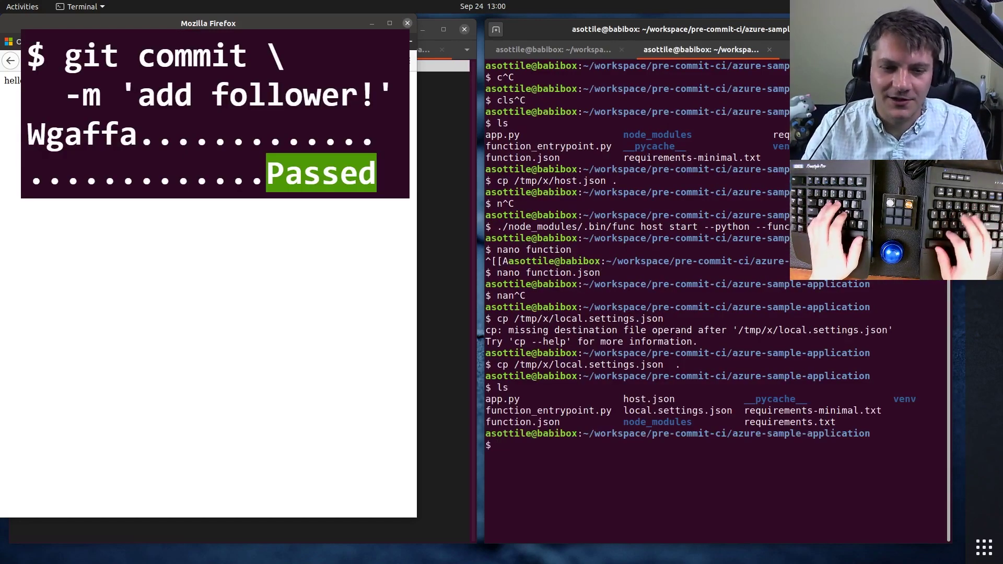
{"action": "type", "text": "mkdir MyFunction"}
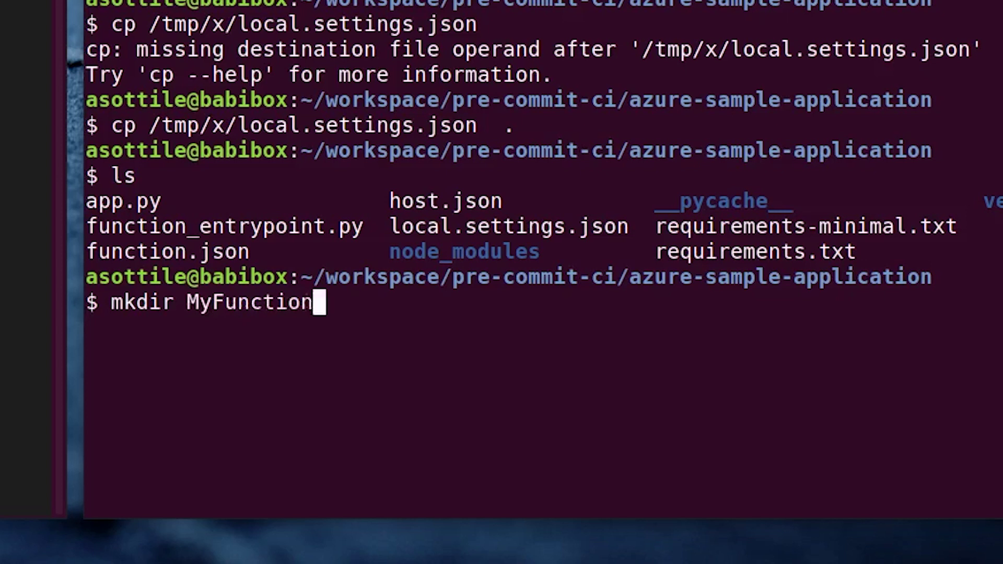
Step: Create MyFunction, move the Python files into it, and start the Functions host
{"action": "key", "text": "Return"}
{"action": "type", "text": "mv *.py MyFunction/"}
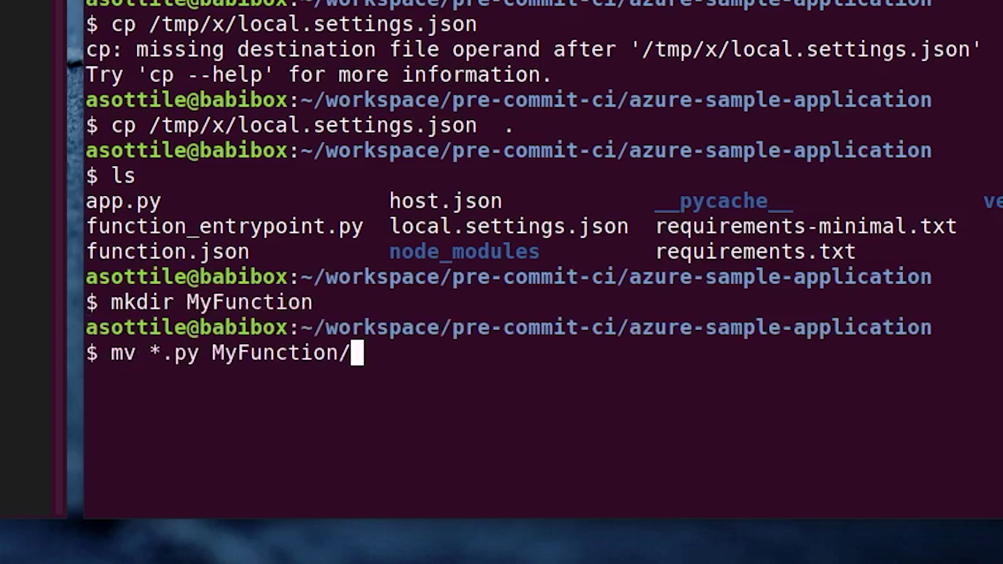
{"action": "key", "text": "Return"}
{"action": "type", "text": "ls"}
{"action": "key", "text": "Return"}
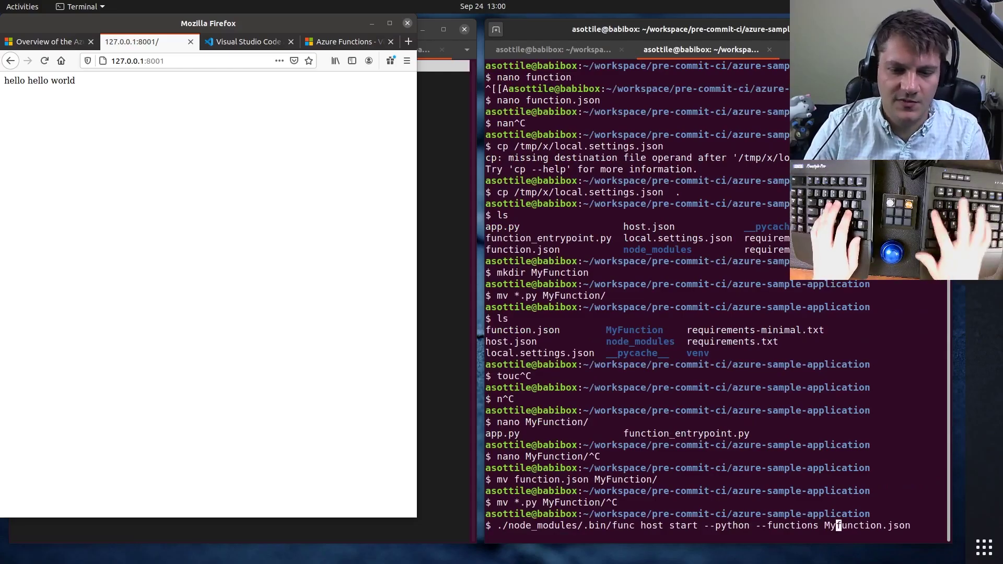
{"action": "type", "text": "MyFunctiofunction.json"}
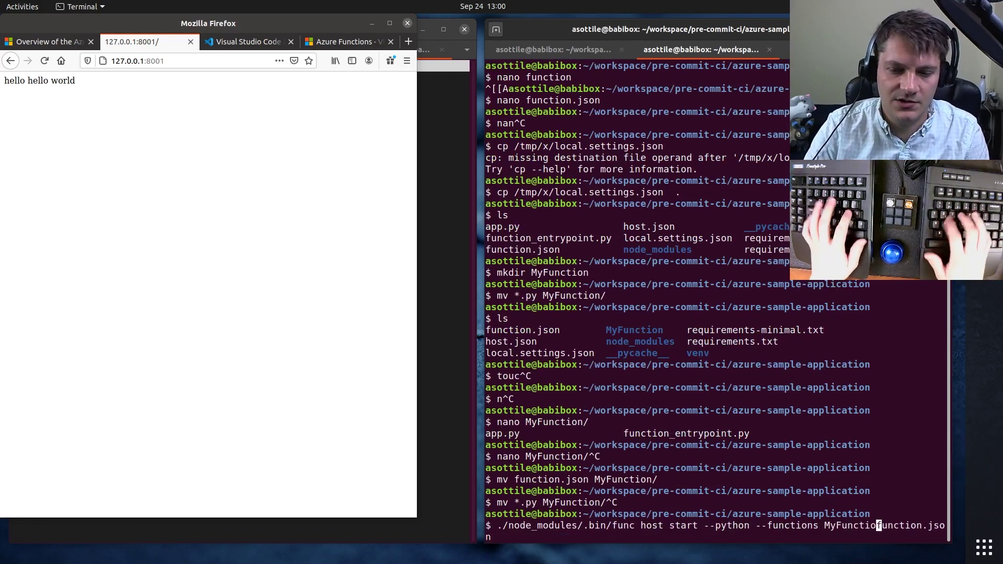
{"action": "type", "text": "/"}
{"action": "key", "text": "Return"}
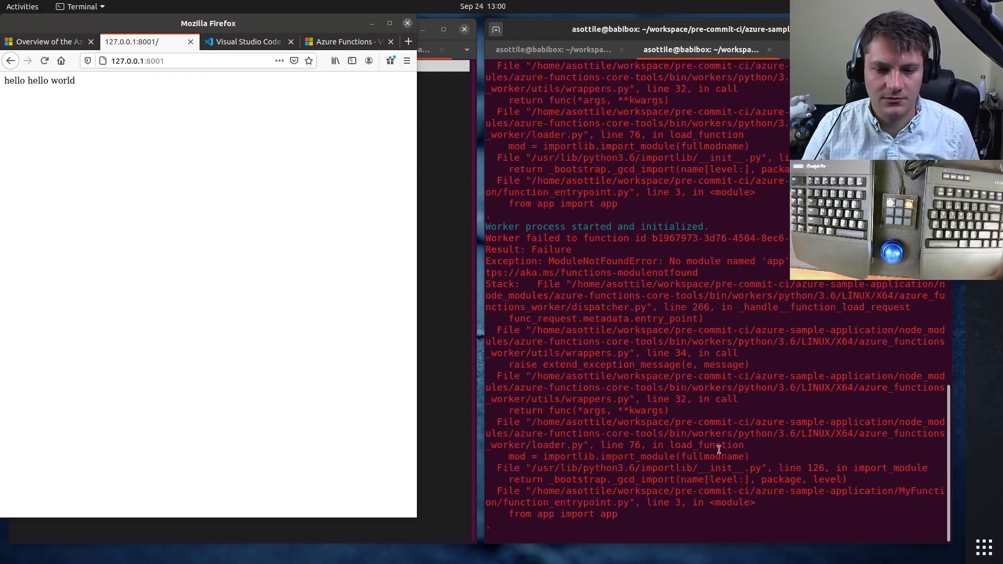
{"action": "scroll", "coordinate": [729, 329], "scroll_direction": "up", "scroll_amount": 5}
{"action": "scroll", "coordinate": [744, 334], "scroll_direction": "up", "scroll_amount": 5}
{"action": "scroll", "coordinate": [745, 335], "scroll_direction": "down", "scroll_amount": 7}
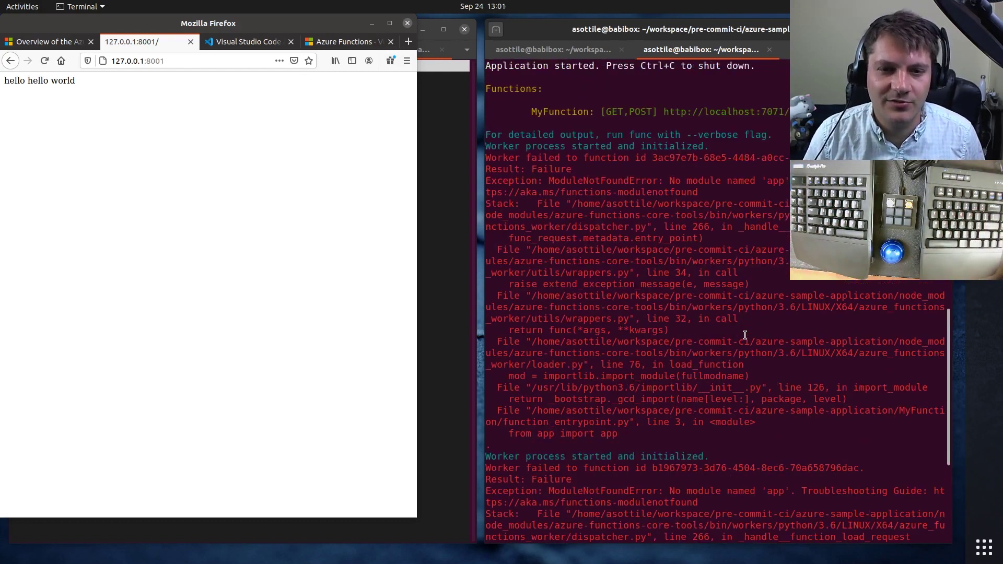
{"action": "scroll", "coordinate": [724, 358], "scroll_direction": "up", "scroll_amount": 2}
{"action": "scroll", "coordinate": [724, 358], "scroll_direction": "down", "scroll_amount": 8}
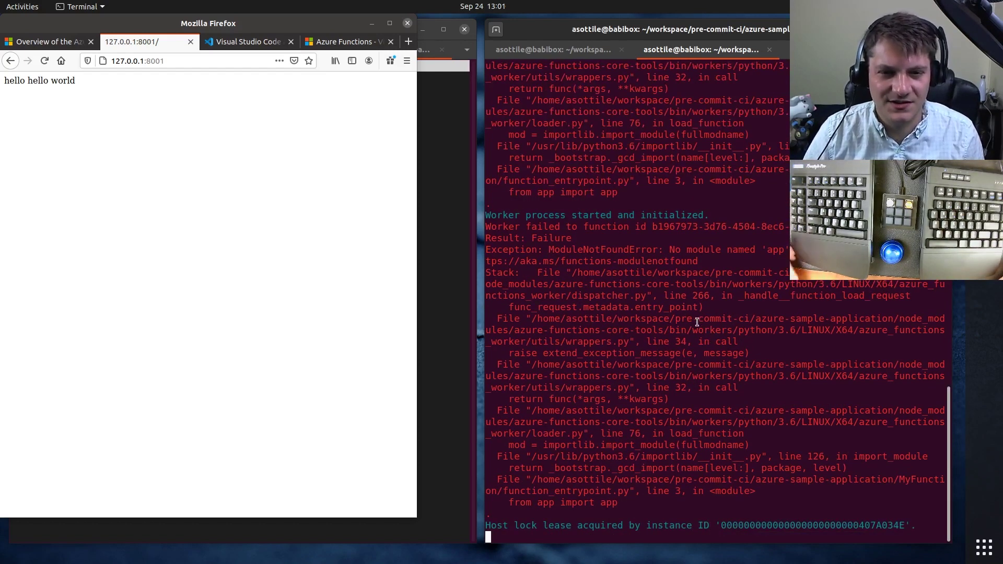
Step: Stop the host, edit function_entrypoint.py to import from MyFunction.app, and recall the start command
{"action": "key", "text": "ctrl+x"}
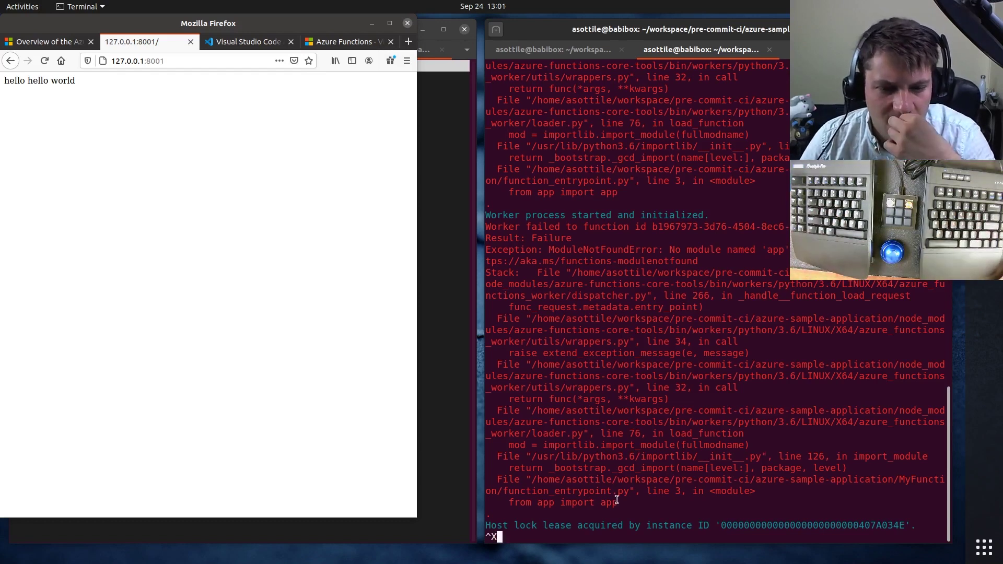
{"action": "key", "text": "ctrl+c"}
{"action": "type", "text": "mv function.json MyFunction/"}
{"action": "key", "text": "ctrl+c"}
{"action": "type", "text": "nano MyFunction/"}
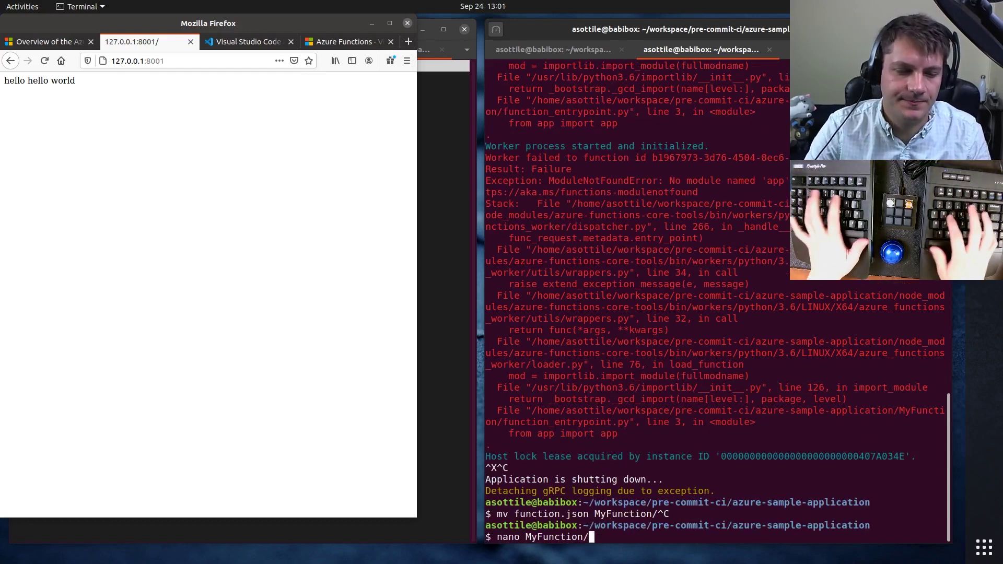
{"action": "type", "text": "function_entrypoint.py"}
{"action": "key", "text": "Return"}
{"action": "type", "text": "MyFunction."}
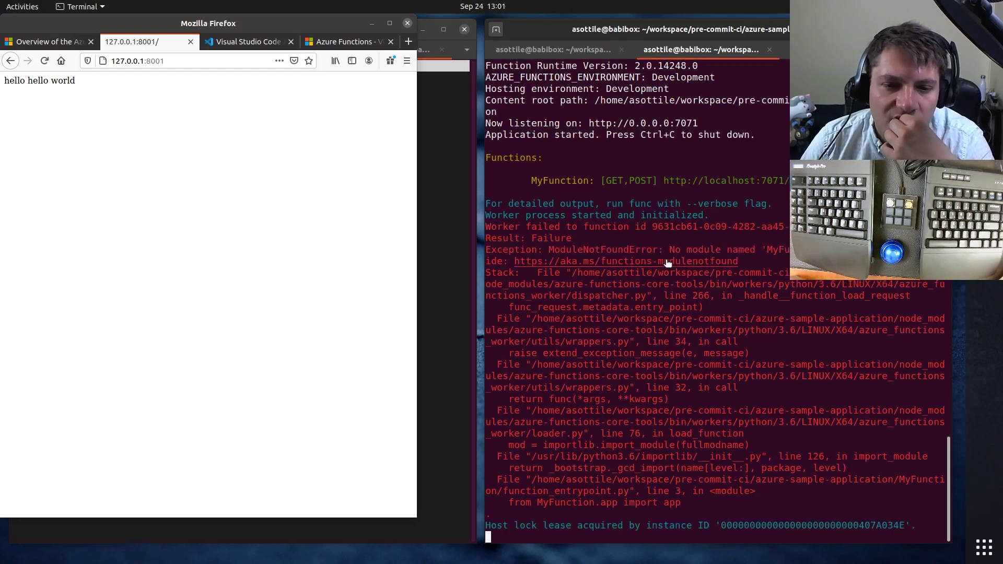
{"action": "key", "text": "ctrl+c"}
{"action": "key", "text": "Up"}
{"action": "key", "text": "Up"}
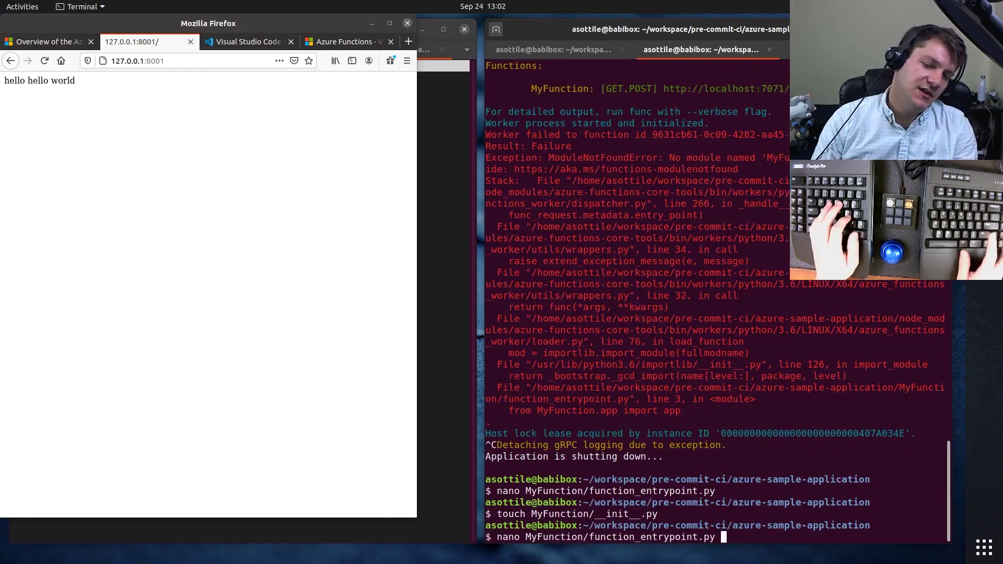
{"action": "key", "text": "Up"}
Step: Rerun the host and read the ModuleNotFoundError section of Microsoft's Python troubleshooting guide
{"action": "key", "text": "Return"}
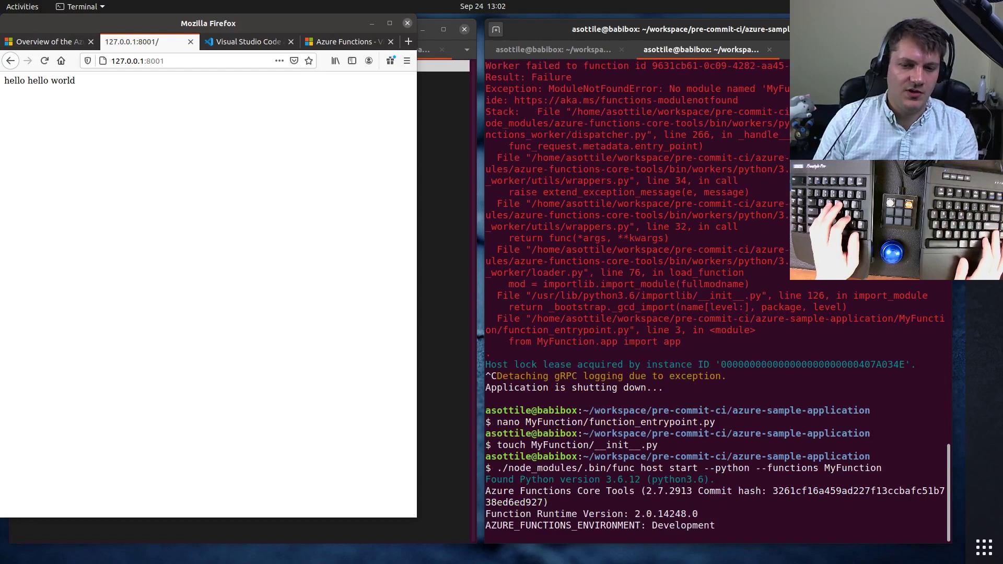
{"action": "key", "text": "alt+Tab"}
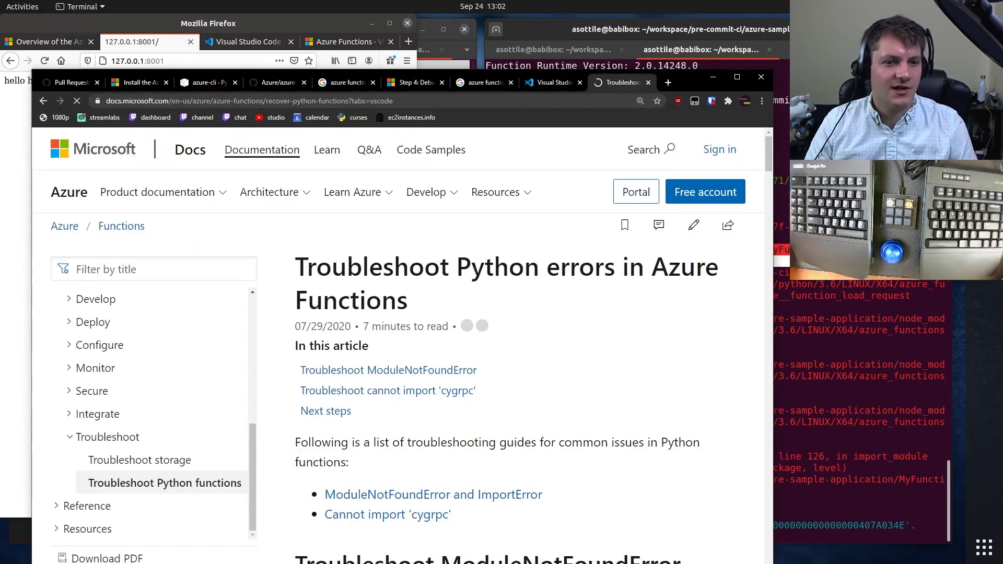
{"action": "mouse_move", "coordinate": [357, 399]}
{"action": "left_mouse_down"}
{"action": "mouse_move", "coordinate": [690, 398]}
{"action": "mouse_move", "coordinate": [635, 402]}
{"action": "left_mouse_up"}
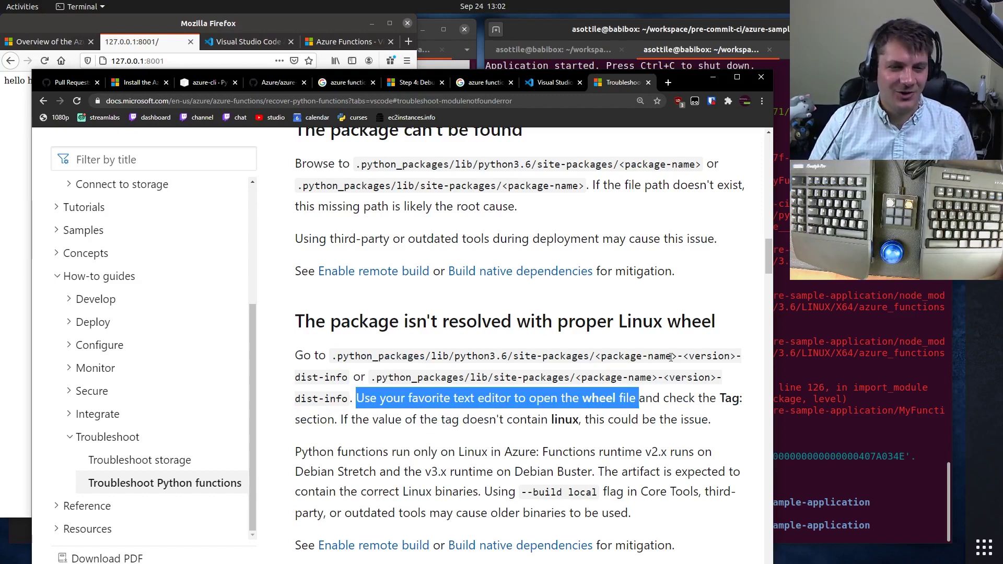
{"action": "left_click", "coordinate": [582, 391]}
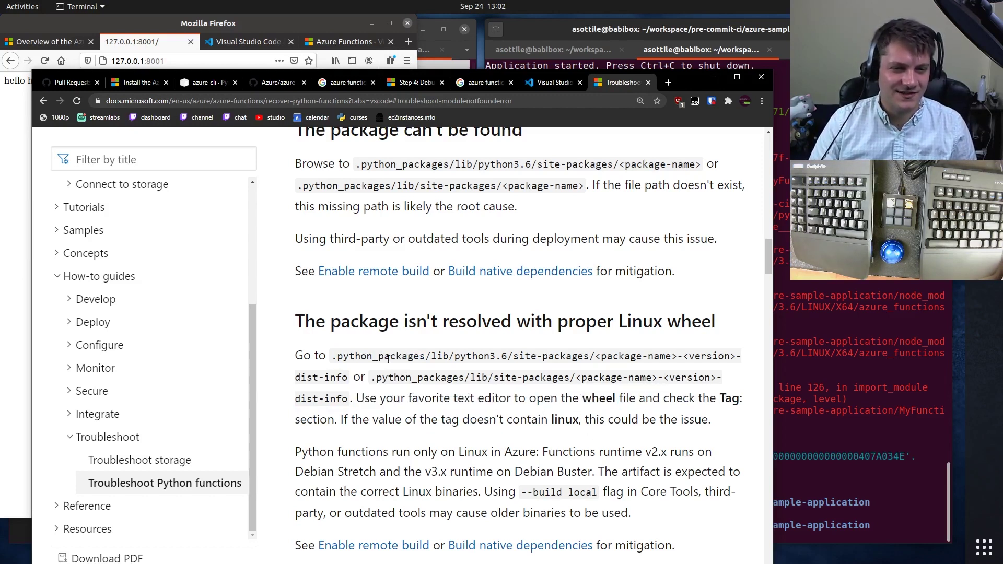
{"action": "scroll", "coordinate": [387, 358], "scroll_direction": "down", "scroll_amount": 3}
{"action": "key", "text": "alt+Tab"}
{"action": "type", "text": "ls"}
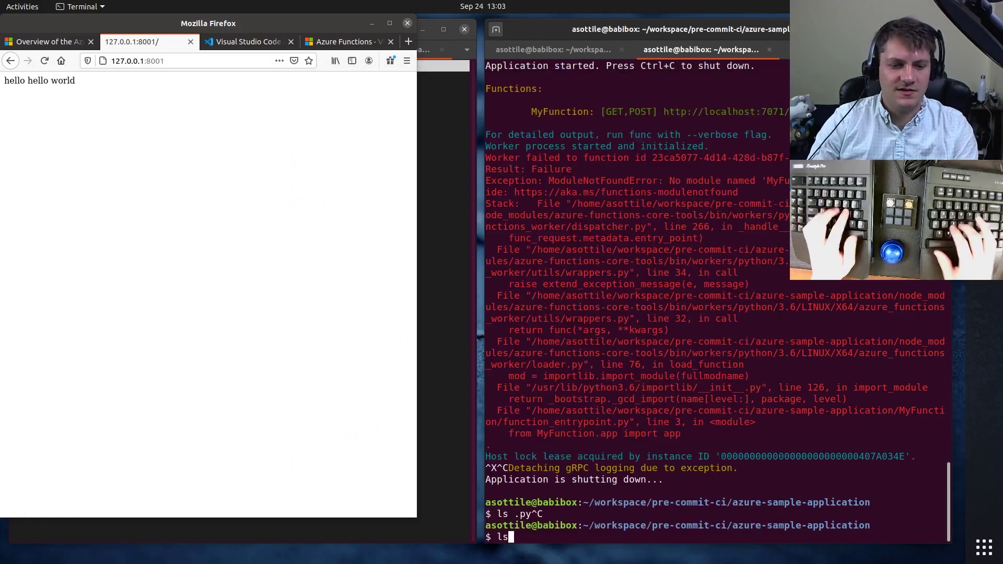
Step: Open the combined MyFunction/__init__.py in babi and delete the main() runner lines
{"action": "key", "text": "Return"}
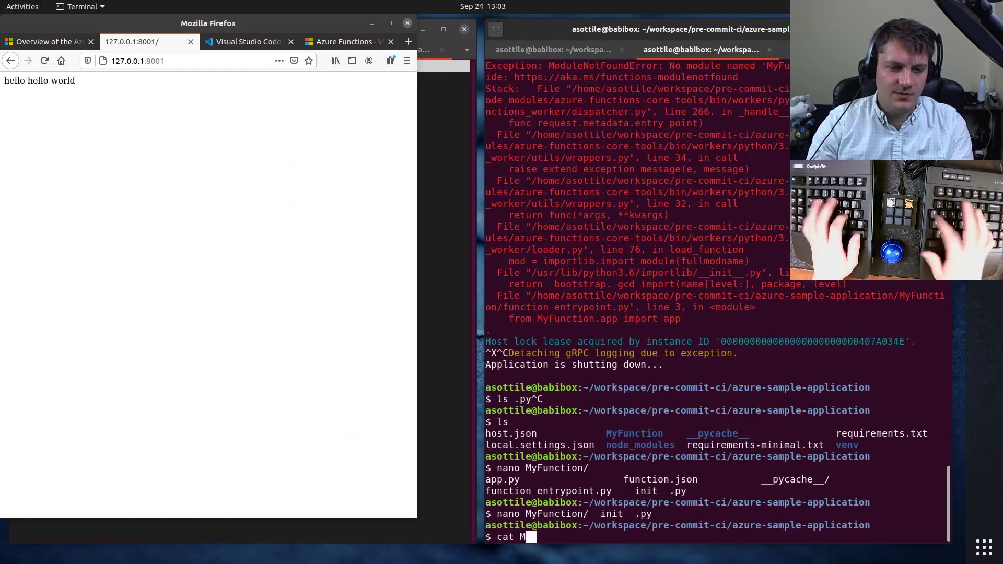
{"action": "type", "text": "yFunction/"}
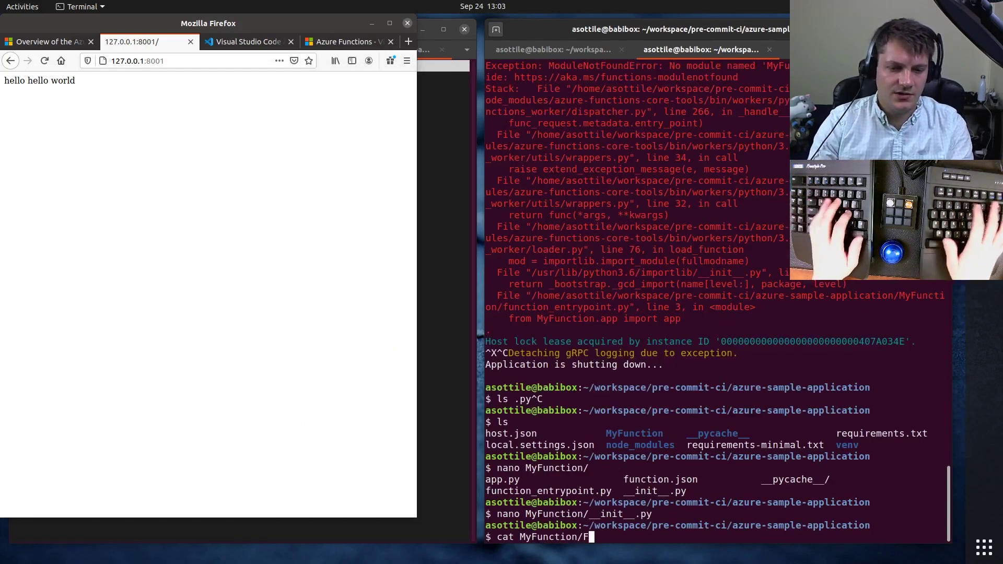
{"action": "type", "text": "app.py > > MyFunction/__init__.py"}
{"action": "key", "text": "Return"}
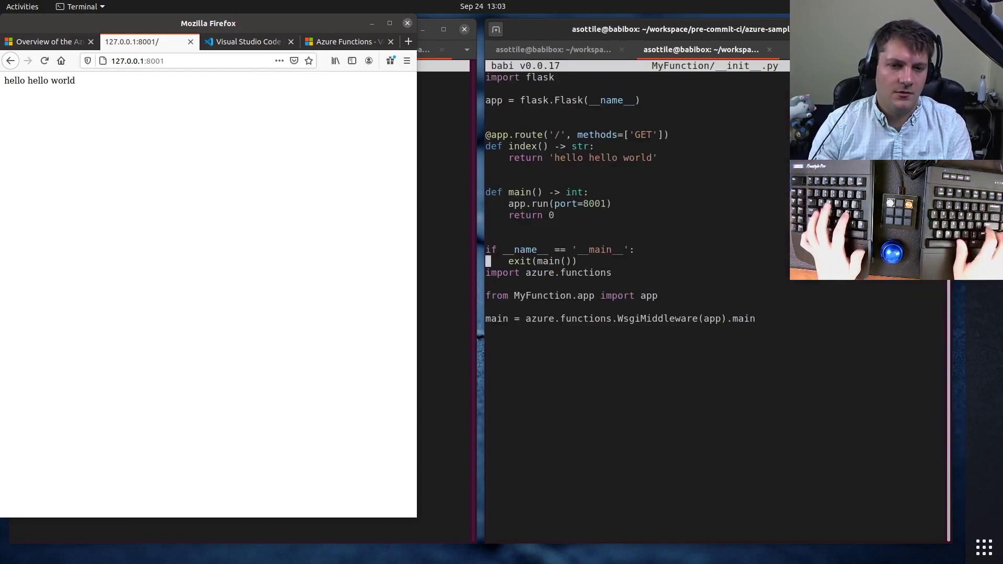
{"action": "key", "text": "ctrl+k"}
{"action": "key", "text": "ctrl+k"}
{"action": "key", "text": "ctrl+k"}
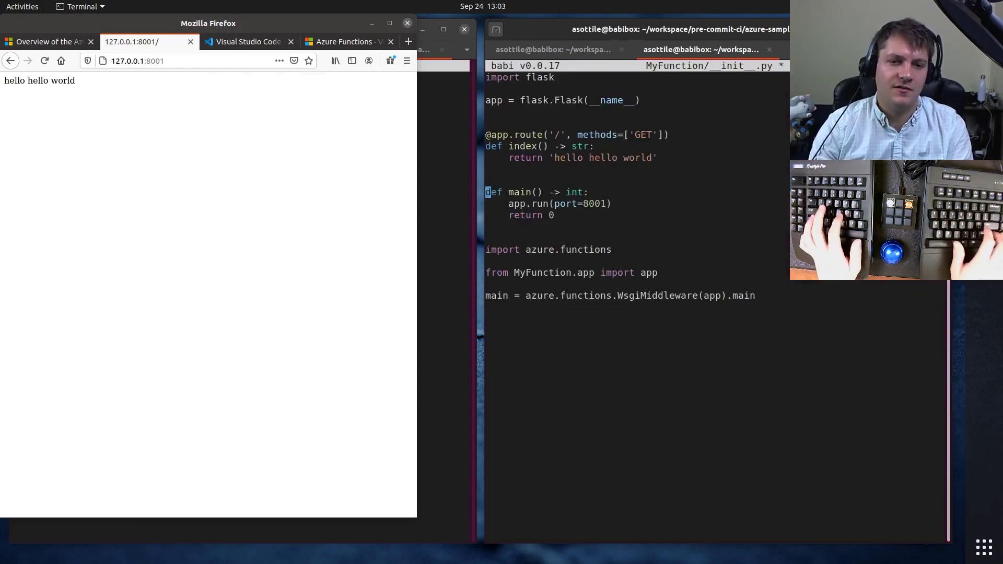
{"action": "key", "text": "ctrl+k"}
{"action": "key", "text": "ctrl+k"}
{"action": "key", "text": "ctrl+k"}
{"action": "key", "text": "ctrl+k"}
{"action": "key", "text": "ctrl+k"}
{"action": "key", "text": "ctrl+k"}
Step: Tidy the imports and blank lines, save the 12-line file, and recall the host command
{"action": "key", "text": "ctrl+Home"}
{"action": "key", "text": "ctrl+u"}
{"action": "key", "text": "ctrl+End"}
{"action": "key", "text": "ctrl+k"}
{"action": "key", "text": "ctrl+k"}
{"action": "key", "text": "ctrl+k"}
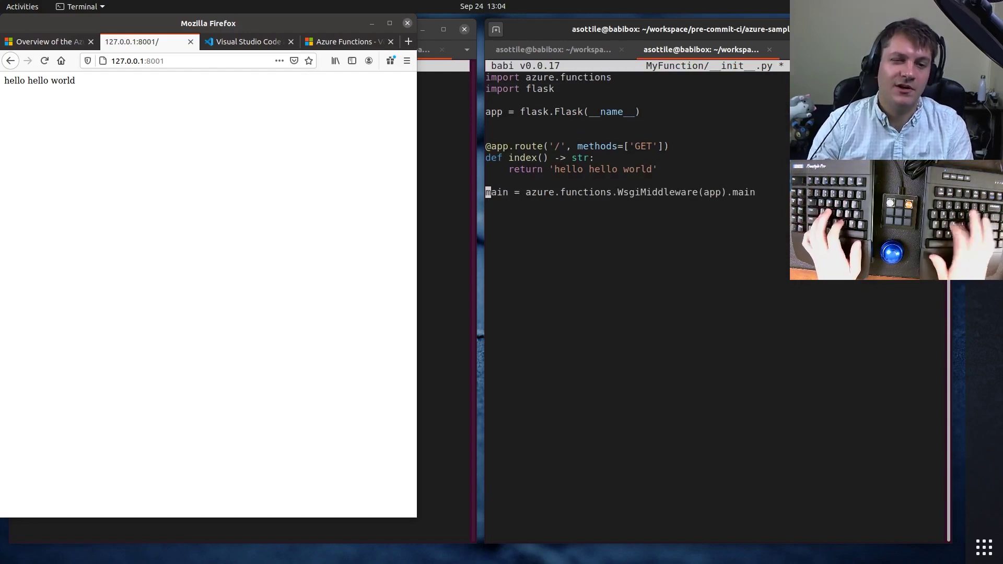
{"action": "key", "text": "Return"}
{"action": "key", "text": "ctrl+s"}
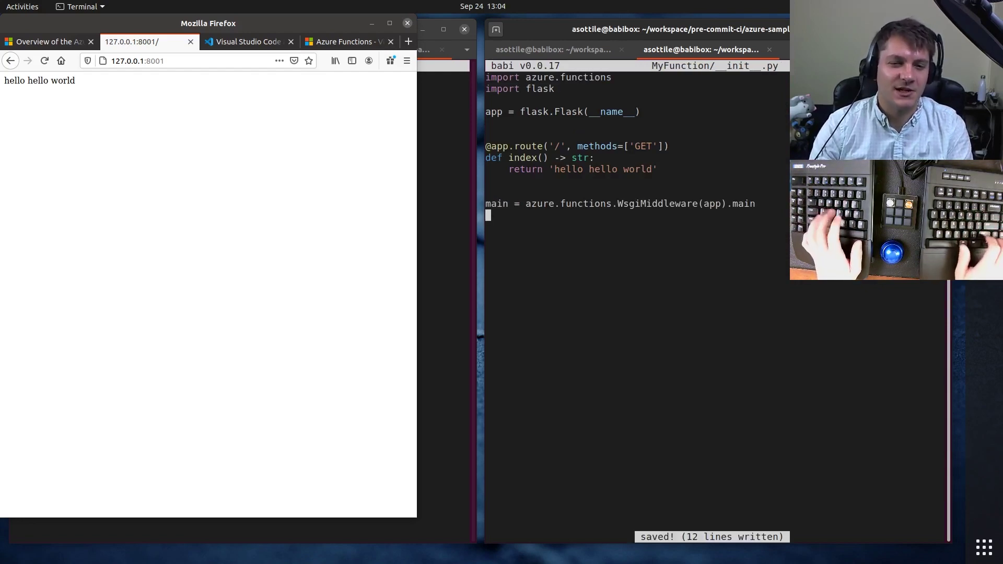
{"action": "key", "text": "ctrl+x"}
{"action": "key", "text": "Up"}
{"action": "key", "text": "Up"}
{"action": "key", "text": "Up"}
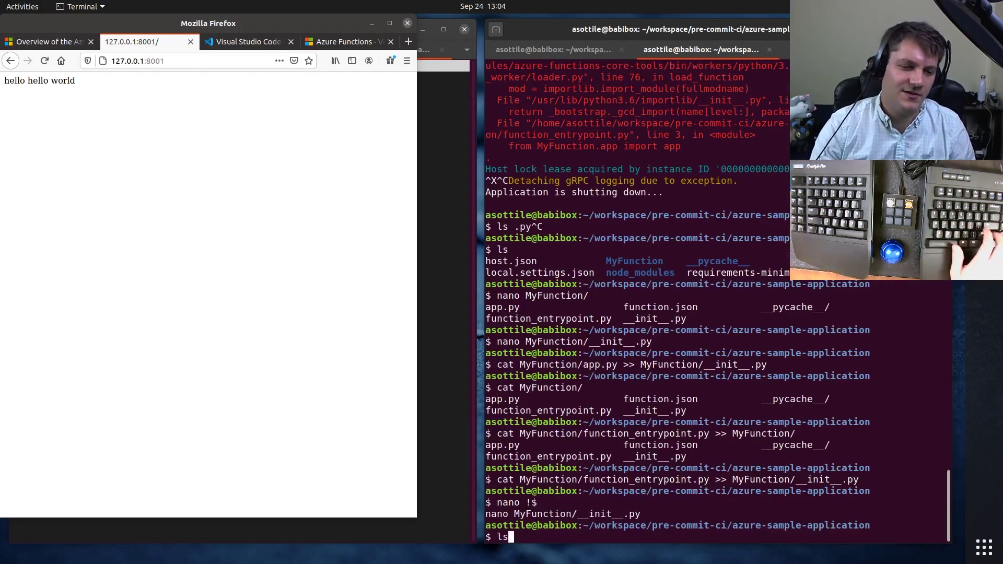
{"action": "key", "text": "Up"}
{"action": "key", "text": "Up"}
Step: Activate venv/bin/activate and rerun the Functions host inside the virtualenv
{"action": "key", "text": "Return"}
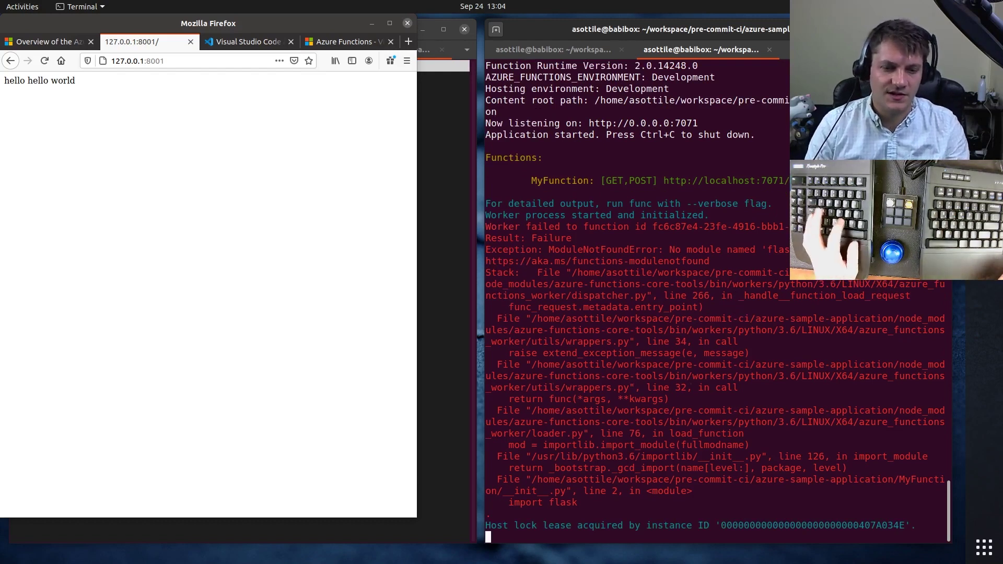
{"action": "key", "text": "ctrl+c"}
{"action": "type", "text": ".v e"}
{"action": "key", "text": "ctrl+c"}
{"action": "type", "text": ". v"}
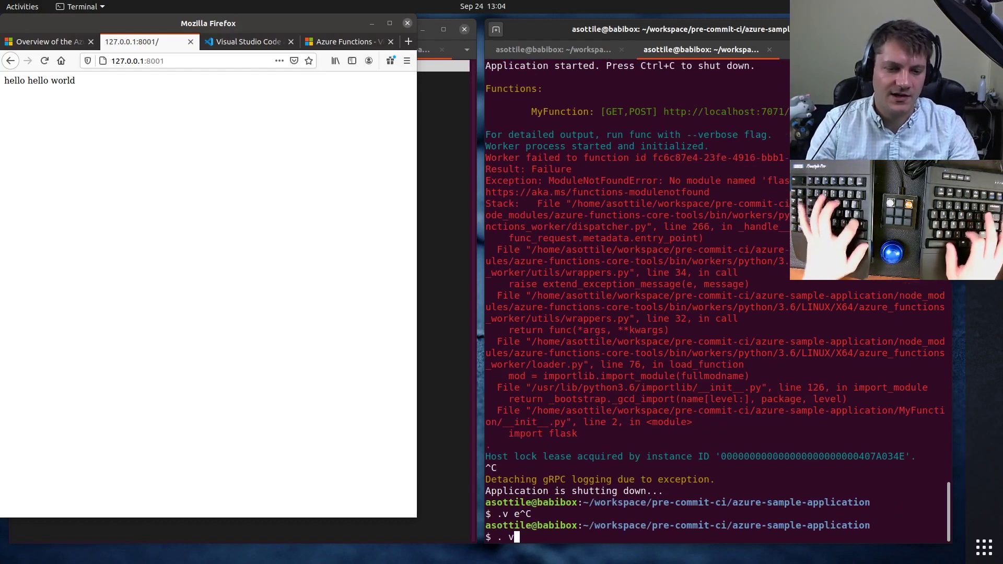
{"action": "type", "text": "env/bin/activate"}
{"action": "key", "text": "Return"}
{"action": "key", "text": "Up"}
{"action": "key", "text": "Up"}
{"action": "key", "text": "Up"}
{"action": "key", "text": "Return"}
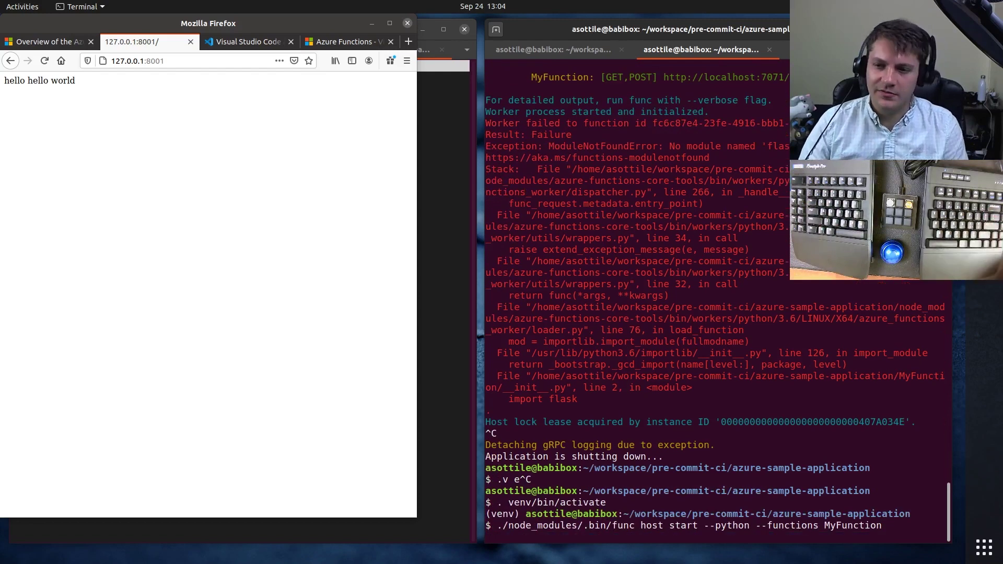
{"action": "key", "text": "Return"}
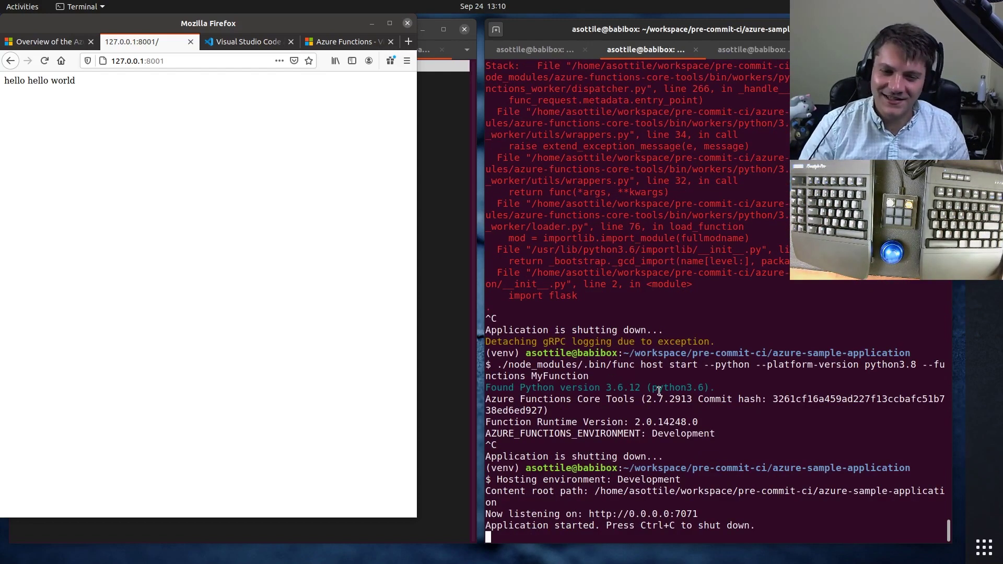
Step: Run the host targeting Python 3.8, then attempt purging python3.6 and python3.7-minimal
{"action": "key", "text": "Up"}
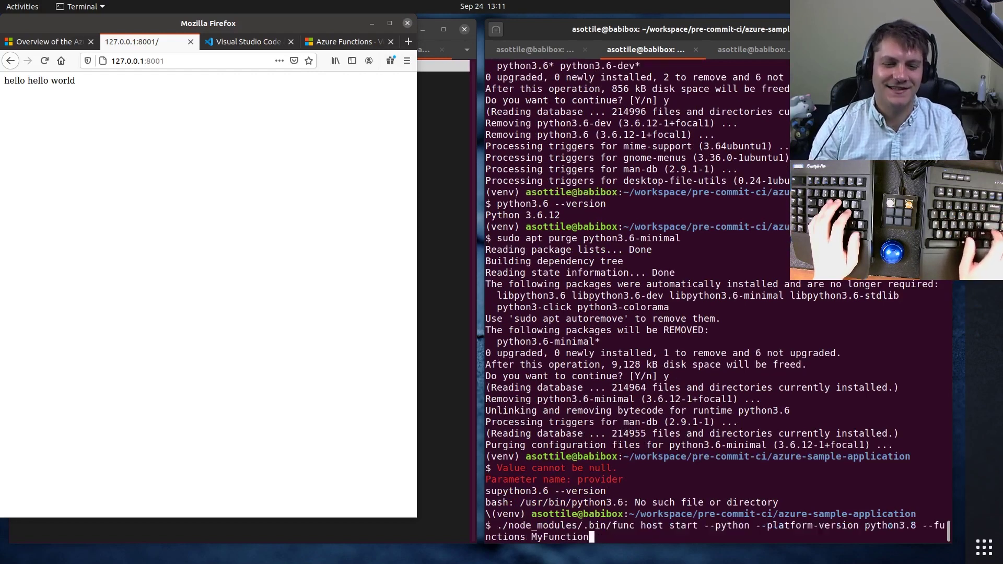
{"action": "key", "text": "Return"}
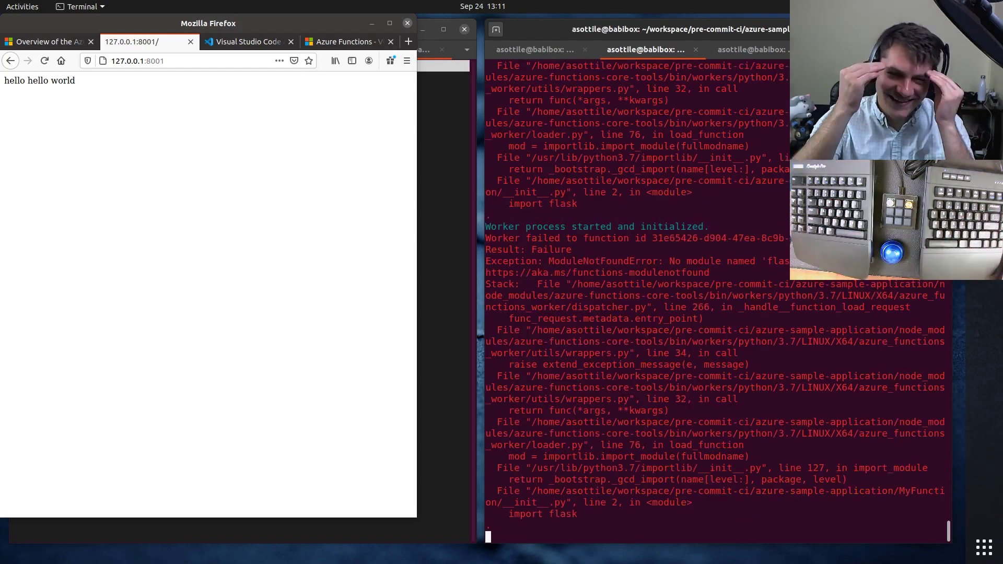
{"action": "key", "text": "ctrl+c"}
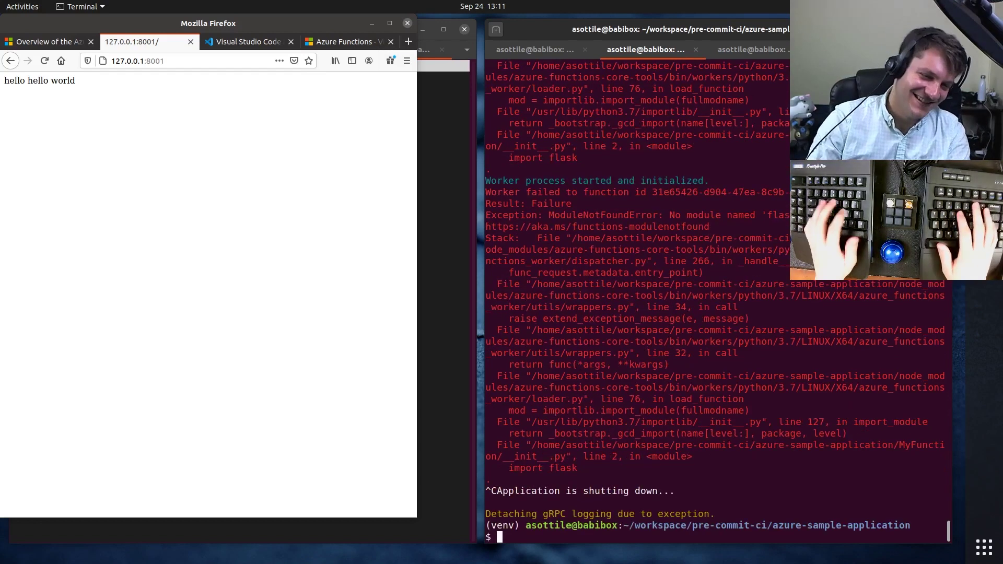
{"action": "type", "text": "sudo apr"}
{"action": "key", "text": "BackSpace"}
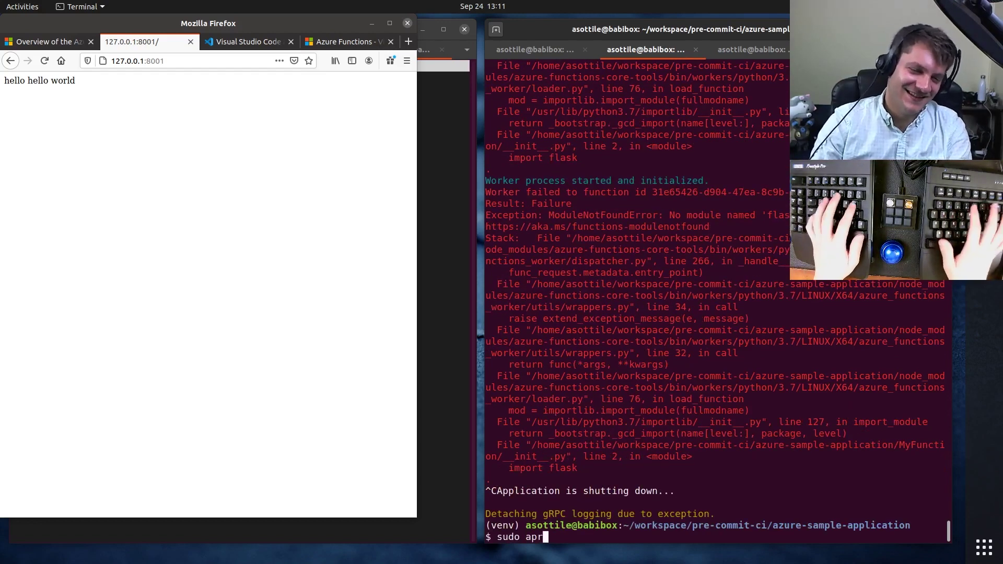
{"action": "type", "text": "t purgep ython3."}
{"action": "key", "text": "ctrl+c"}
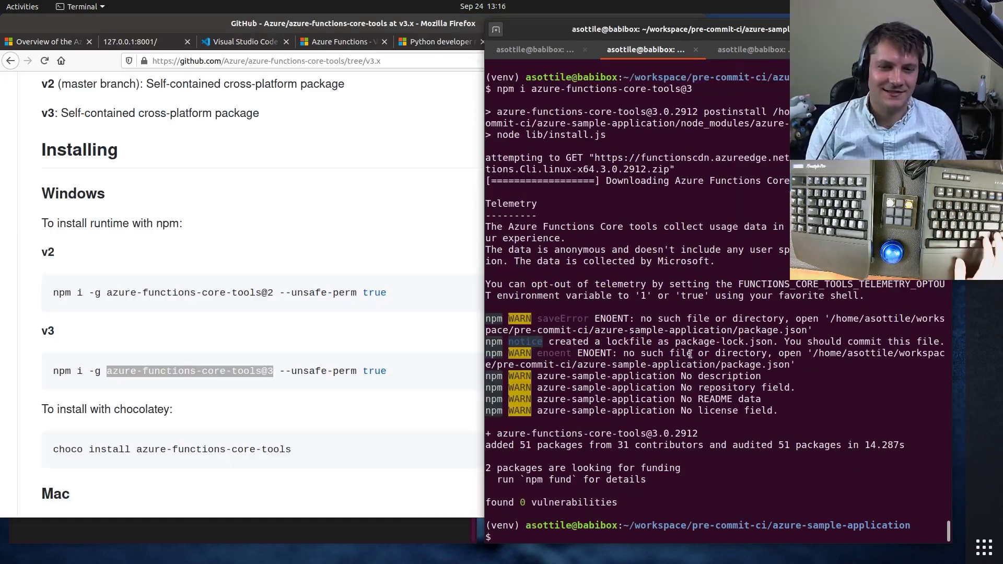
Step: Run the Core Tools 3 host on Python 3.8 and select the context-parameter FunctionLoadError
{"action": "key", "text": "Up"}
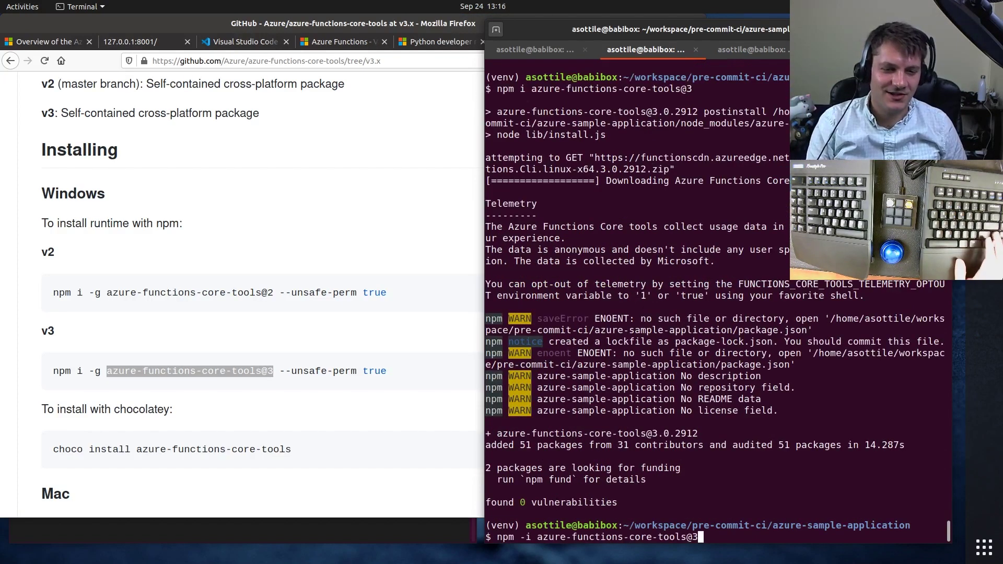
{"action": "key", "text": "Up"}
{"action": "key", "text": "Up"}
{"action": "key", "text": "Up"}
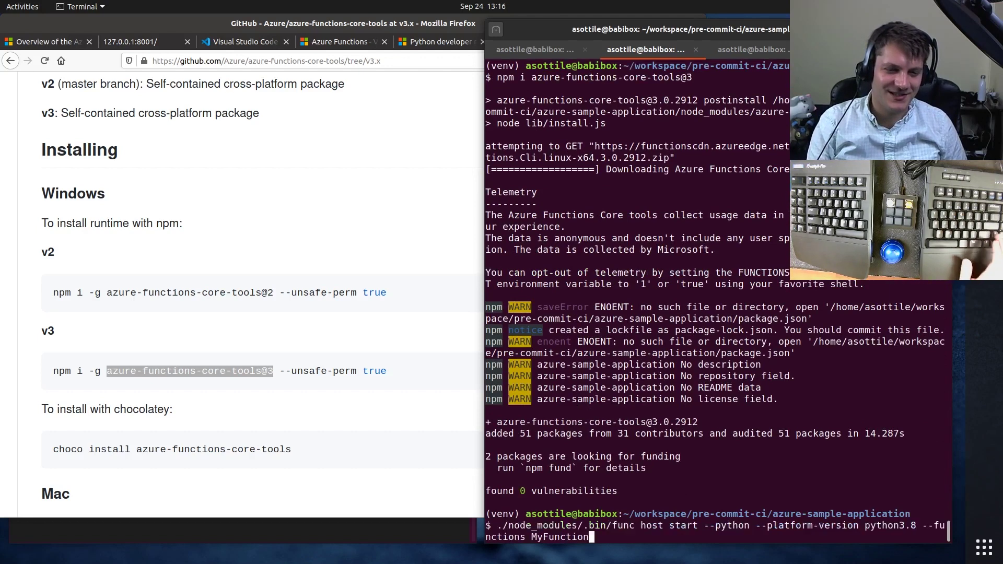
{"action": "key", "text": "Return"}
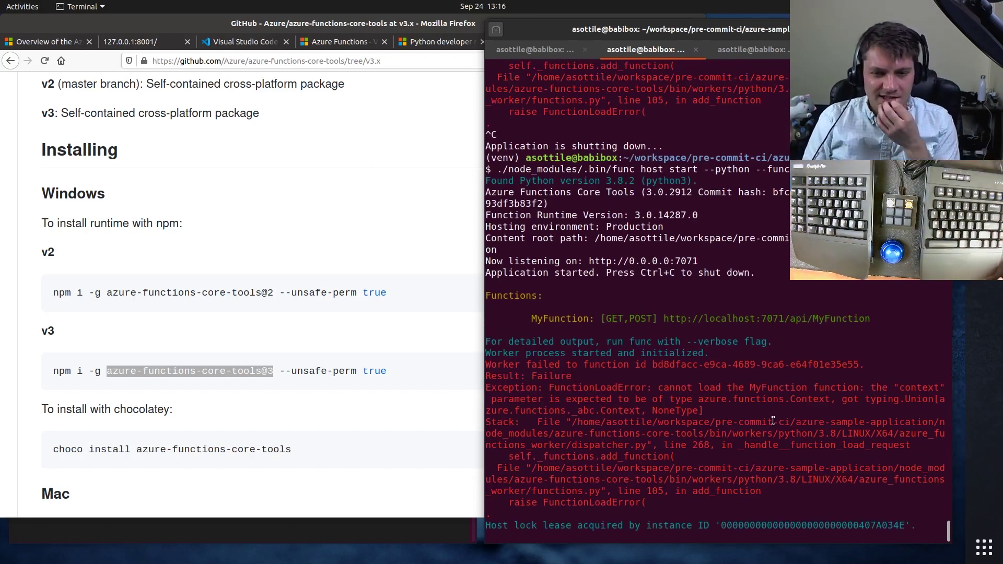
{"action": "left_click_drag", "start_coordinate": [772, 383], "coordinate": [772, 404]}
{"action": "left_click", "coordinate": [772, 405]}
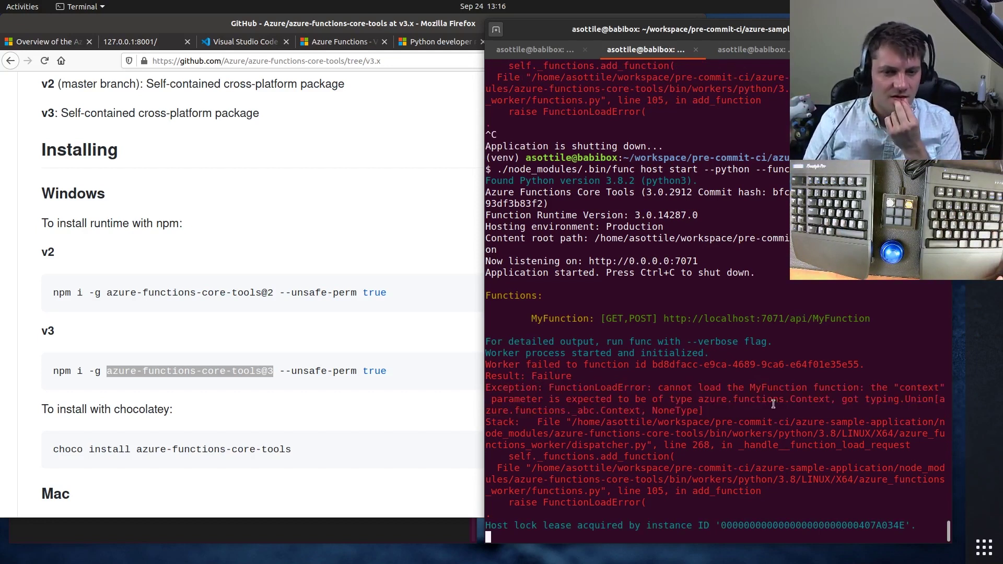
{"action": "triple_click", "coordinate": [772, 399]}
{"action": "left_click", "coordinate": [771, 402]}
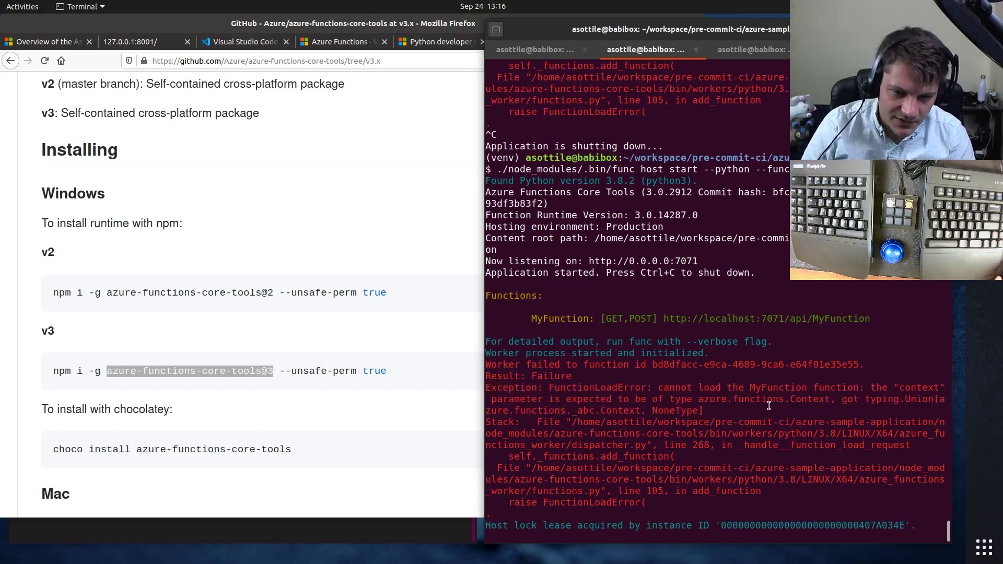
Step: Stop the host and relaunch it with --python --functions MyFunction in the project tab
{"action": "key", "text": "ctrl+shift+t"}
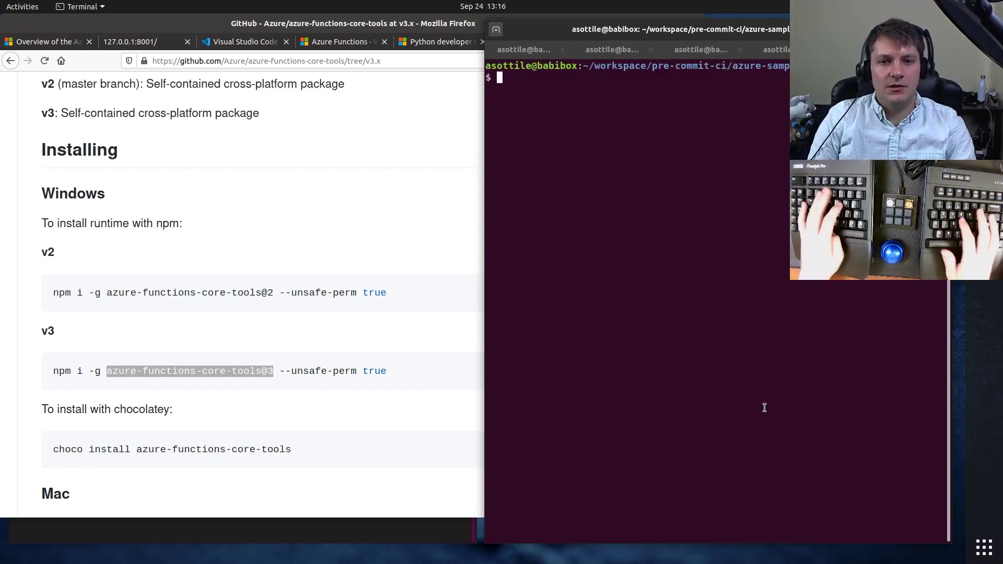
{"action": "key", "text": "ctrl+Page_Up"}
{"action": "key", "text": "ctrl+c"}
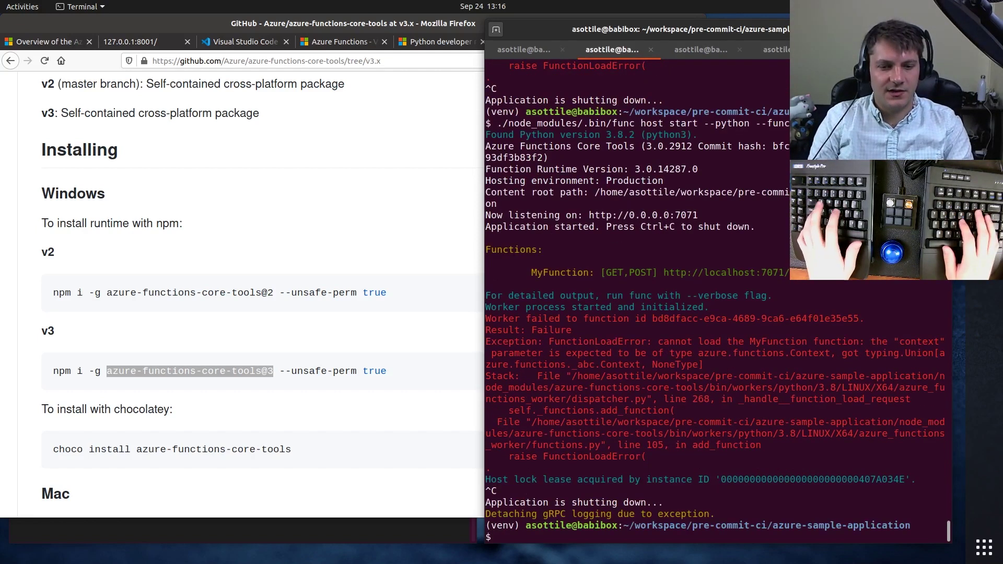
{"action": "key", "text": "ctrl+Page_Down"}
{"action": "key", "text": "ctrl+Page_Down"}
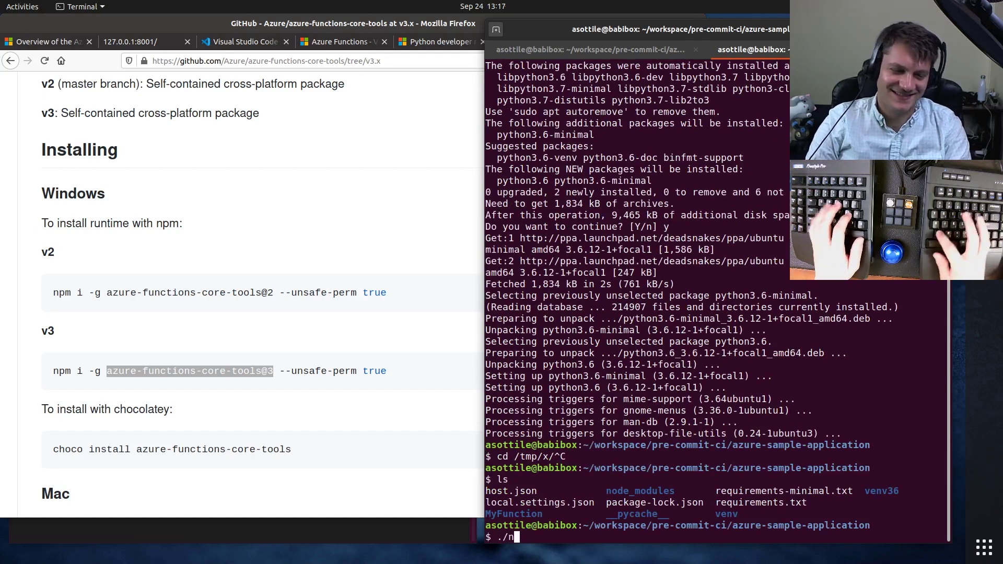
{"action": "type", "text": "./node_modules/"}
{"action": "type", "text": ".bin/"}
{"action": "key", "text": "Tab"}
{"action": "key", "text": "Tab"}
{"action": "type", "text": "func "}
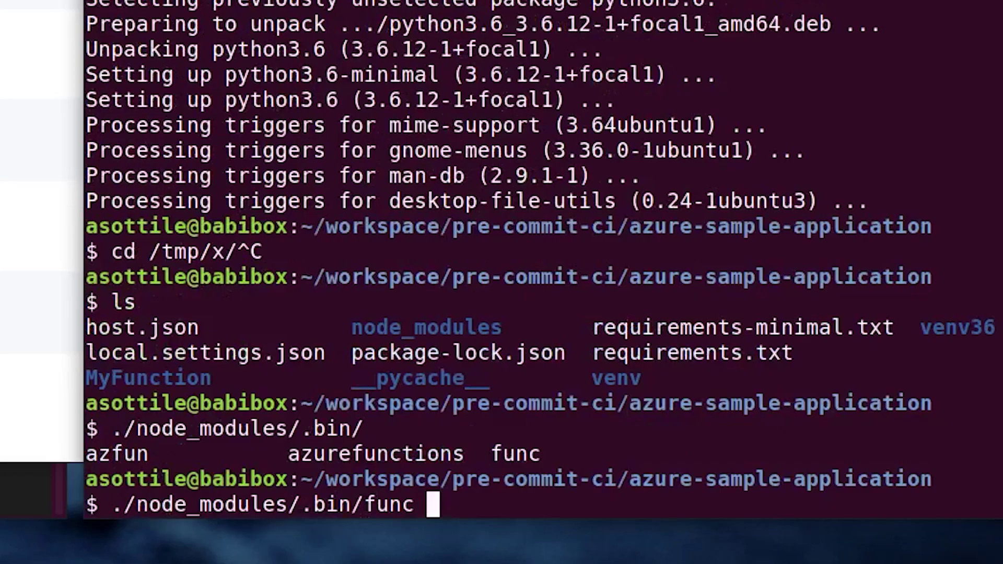
{"action": "type", "text": "host start --"}
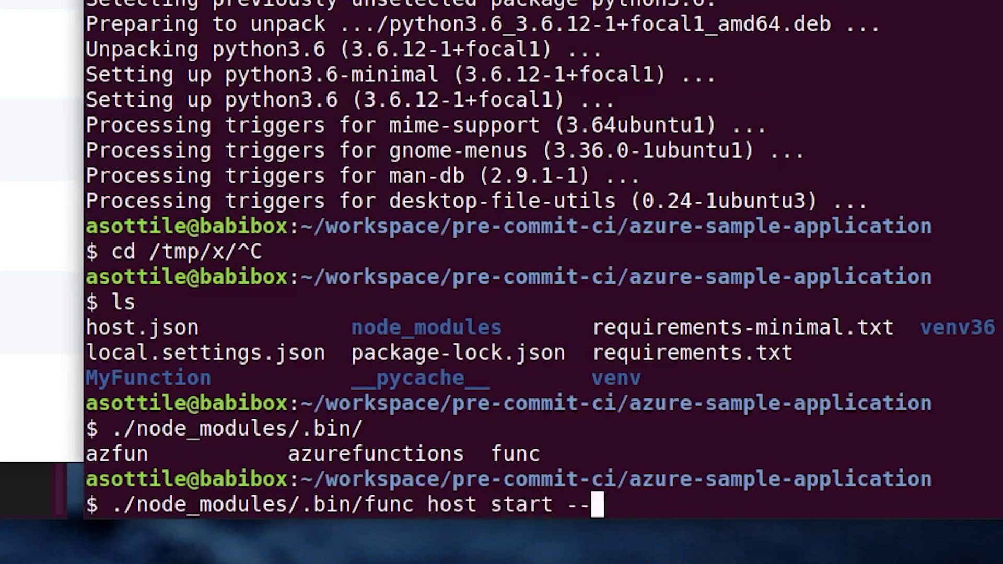
{"action": "type", "text": "python --functions My"}
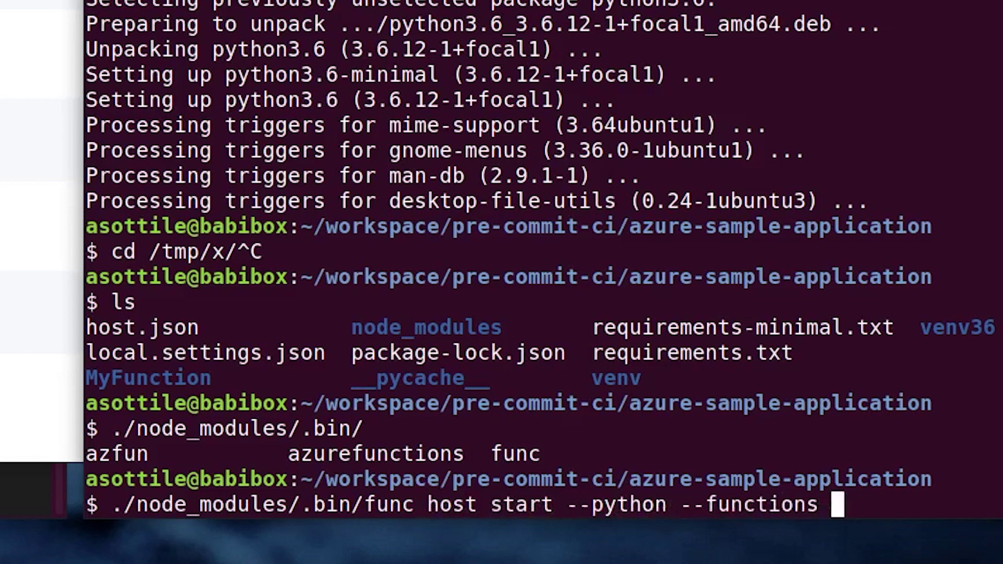
{"action": "type", "text": "Function"}
{"action": "key", "text": "Return"}
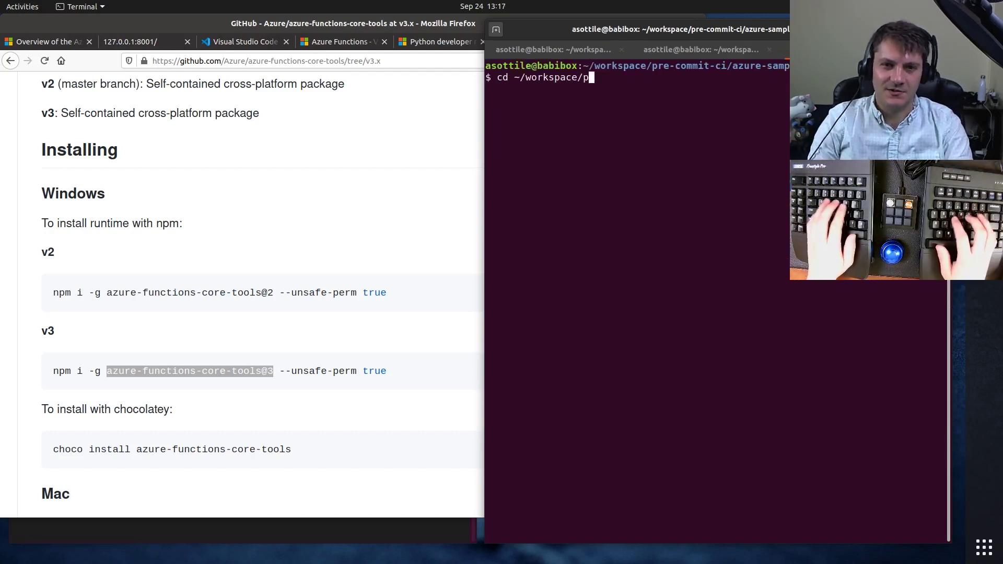
{"action": "key", "text": "ctrl+Page_Down"}
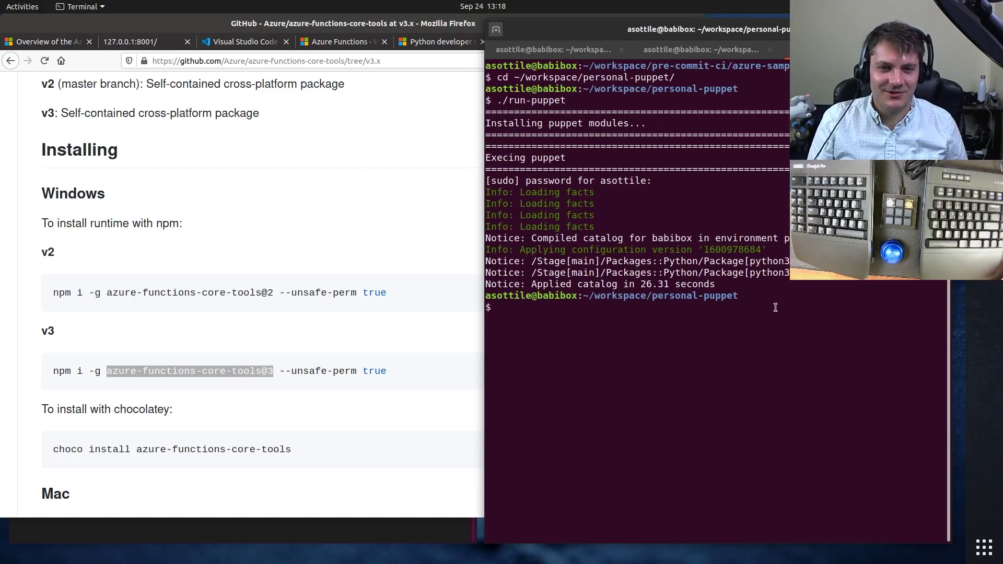
{"action": "type", "text": "s"}
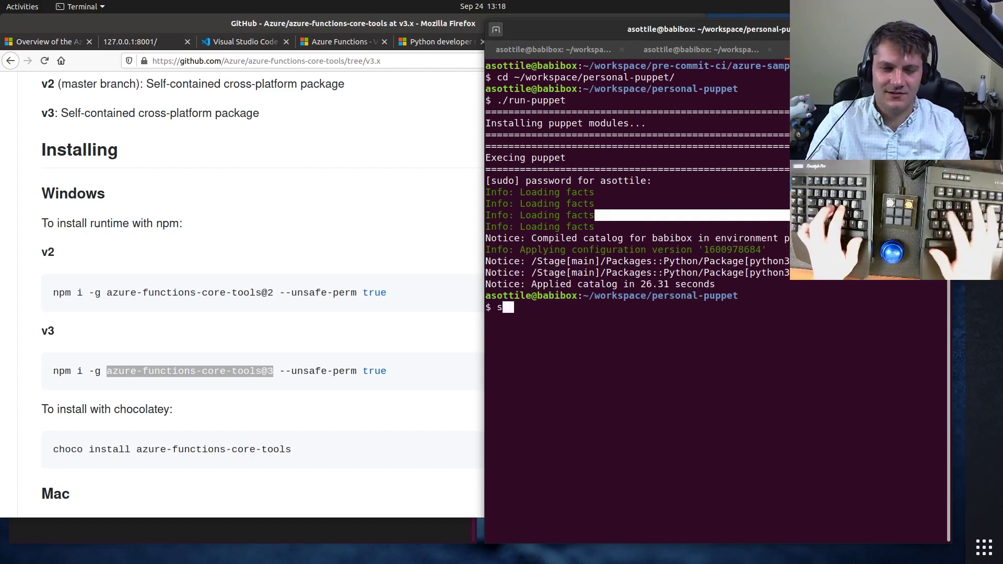
Step: Copy the FunctionLoadError text and search it in a new Firefox tab
{"action": "key", "text": "ctrl+Page_Up"}
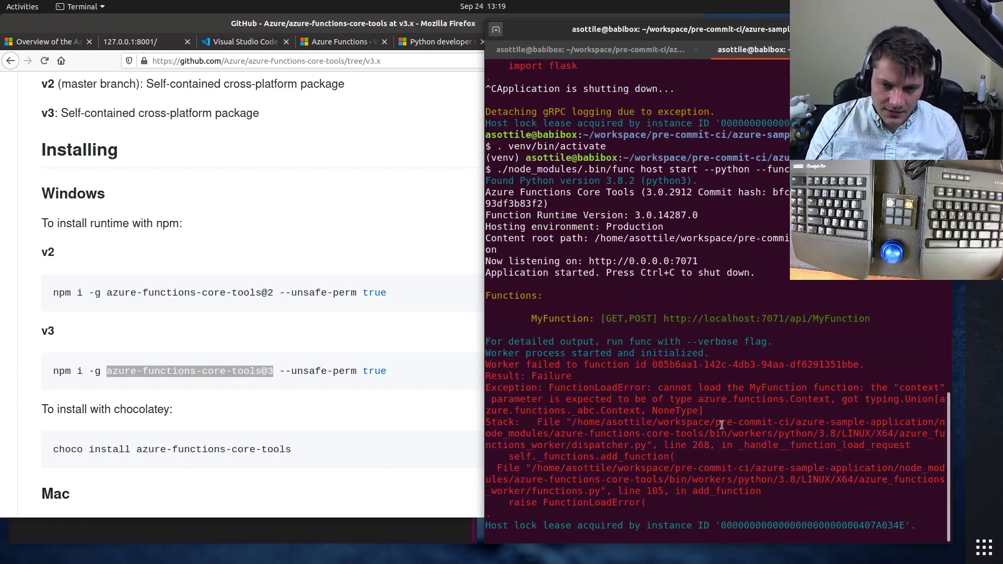
{"action": "left_click_drag", "start_coordinate": [658, 387], "coordinate": [705, 410]}
{"action": "right_click", "coordinate": [624, 400]}
{"action": "left_click", "coordinate": [635, 411]}
{"action": "left_click", "coordinate": [290, 315]}
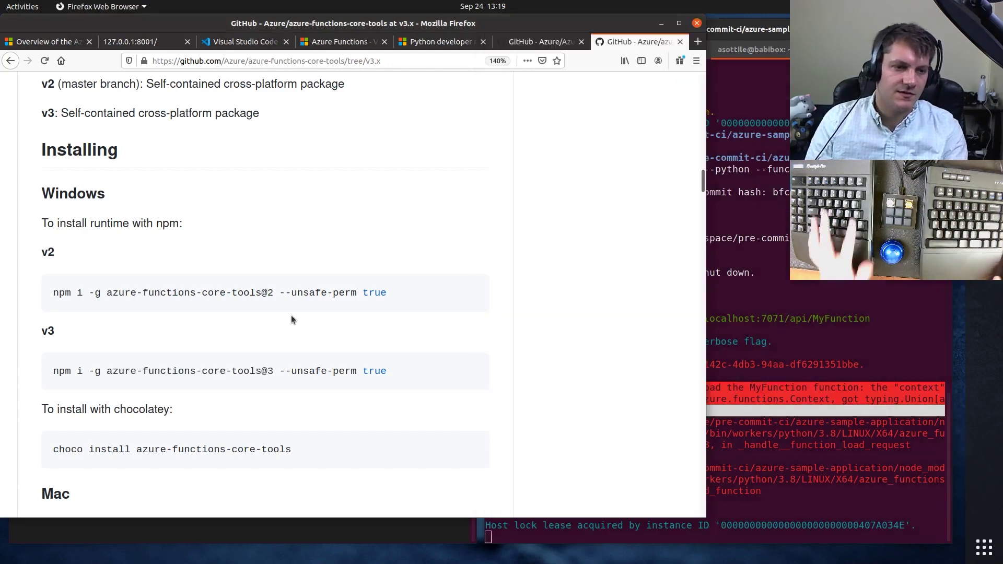
{"action": "key", "text": "ctrl+t"}
{"action": "key", "text": "ctrl+v"}
{"action": "key", "text": "Return"}
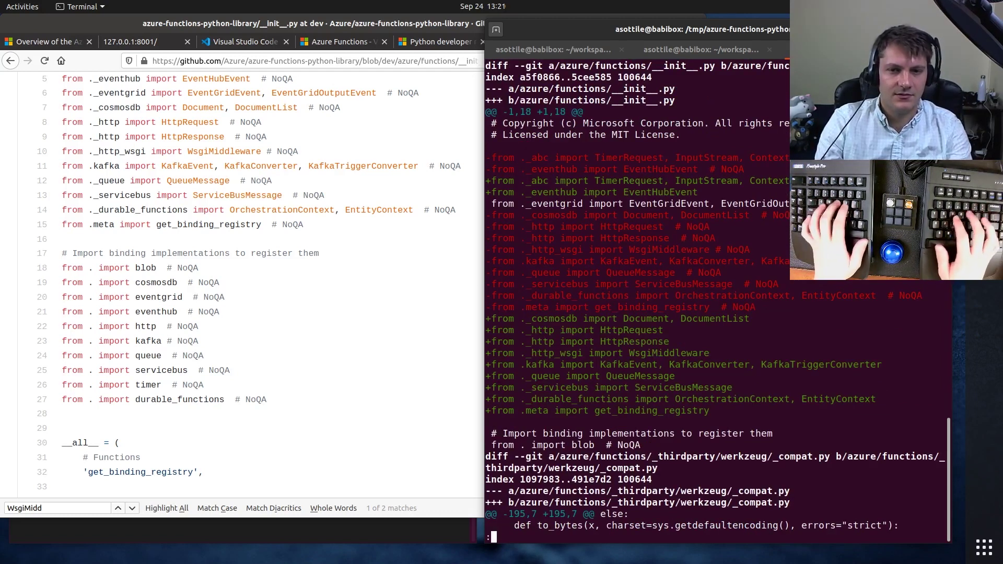
Step: Review the repository diff and select the azure-functions __init__.py import lines in babi
{"action": "key", "text": "q"}
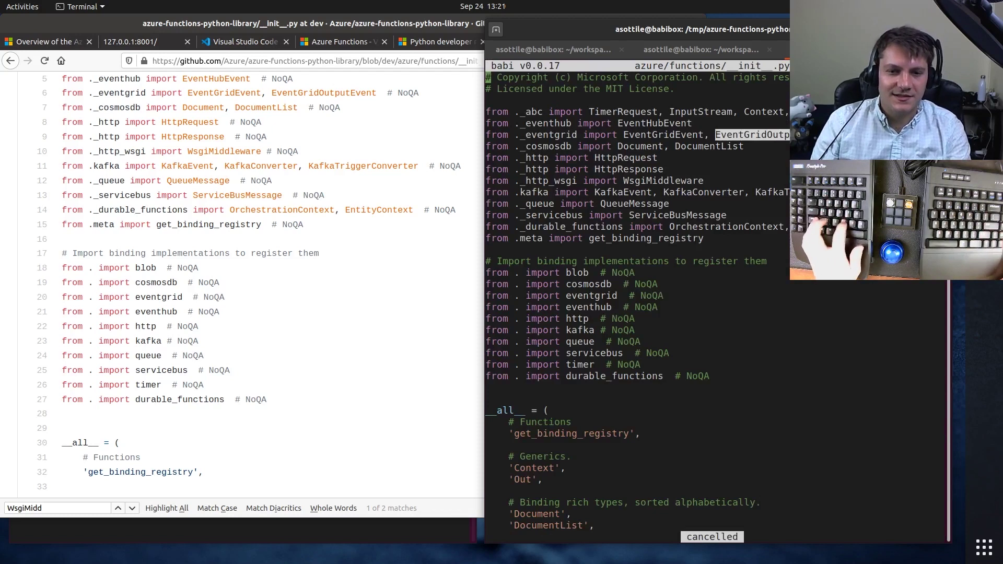
{"action": "key", "text": "ctrl+z"}
{"action": "type", "text": "git diff"}
{"action": "key", "text": "Return"}
{"action": "type", "text": "fg"}
{"action": "key", "text": "Return"}
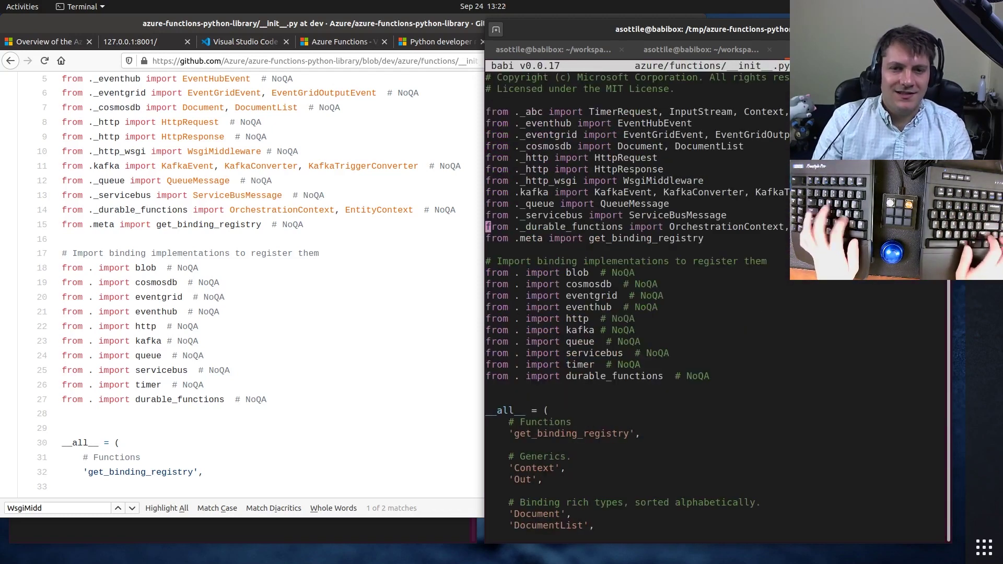
{"action": "key", "text": "Down"}
{"action": "key", "text": "Down"}
{"action": "key", "text": "Down"}
{"action": "key", "text": "shift+Down"}
{"action": "key", "text": "shift+Down"}
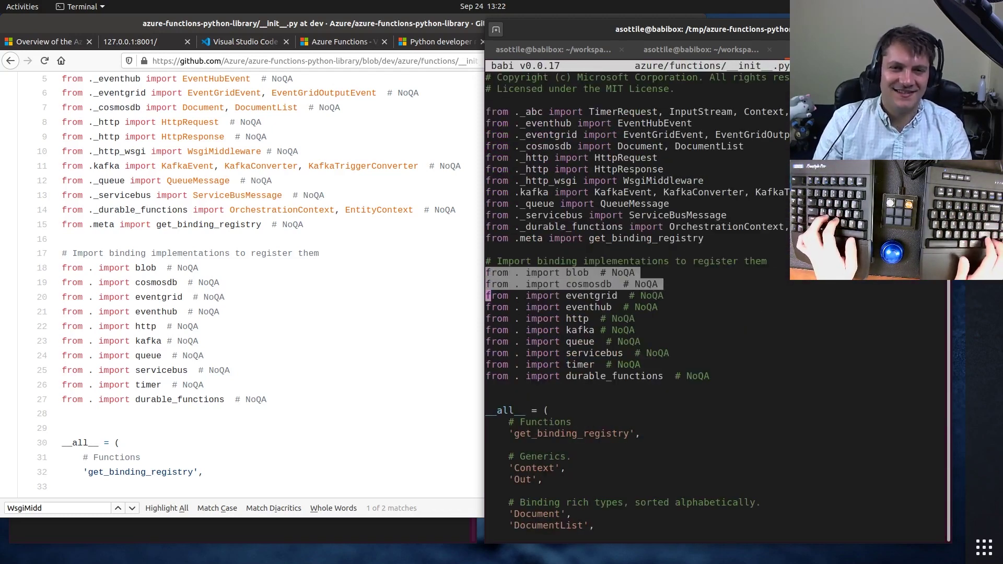
{"action": "key", "text": "shift+Down"}
{"action": "key", "text": "shift+Down"}
{"action": "key", "text": "shift+Down"}
{"action": "key", "text": "ctrl+c"}
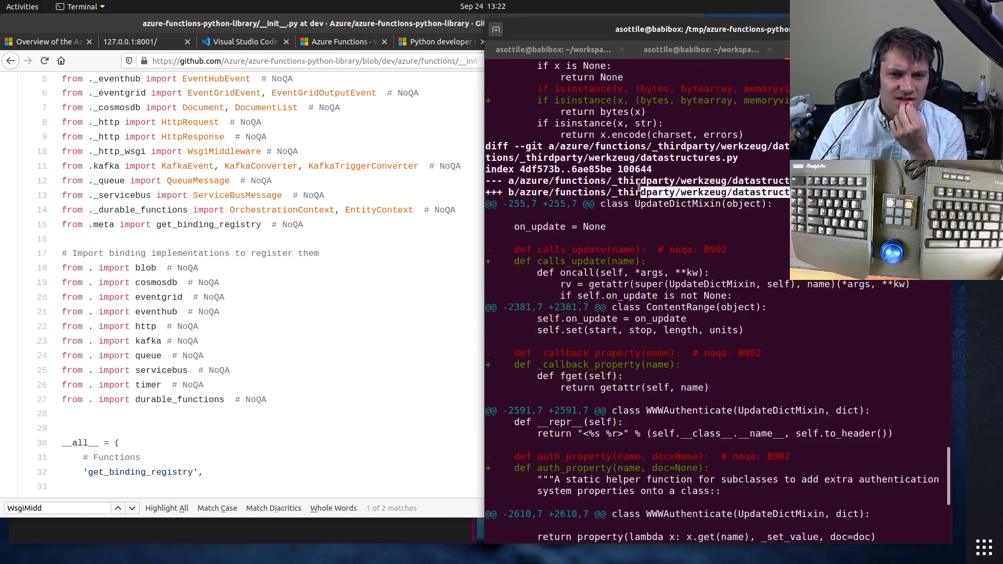
{"action": "type", "text": "qgit chec"}
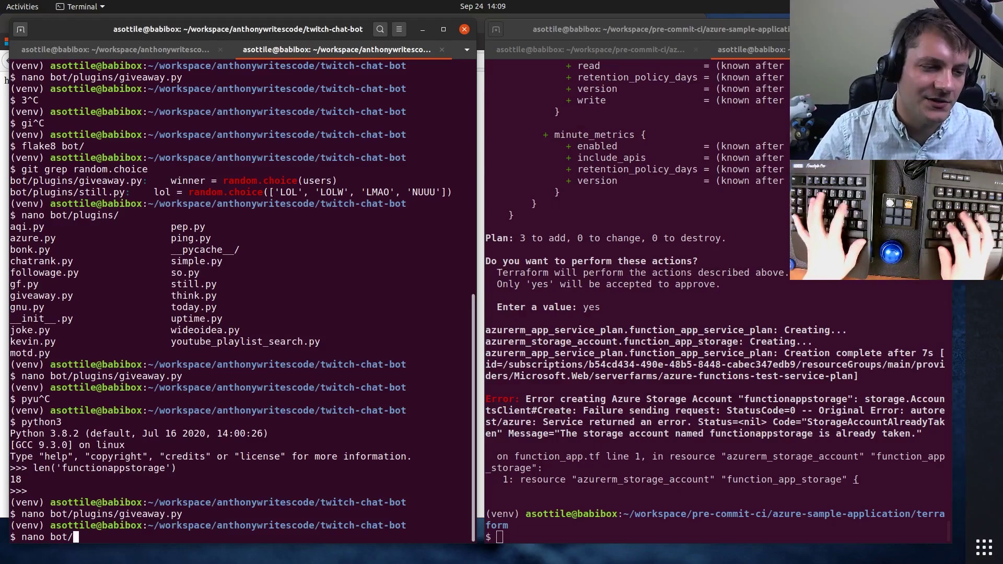
{"action": "type", "text": "plugins/giveaway.py"}
{"action": "key", "text": "Return"}
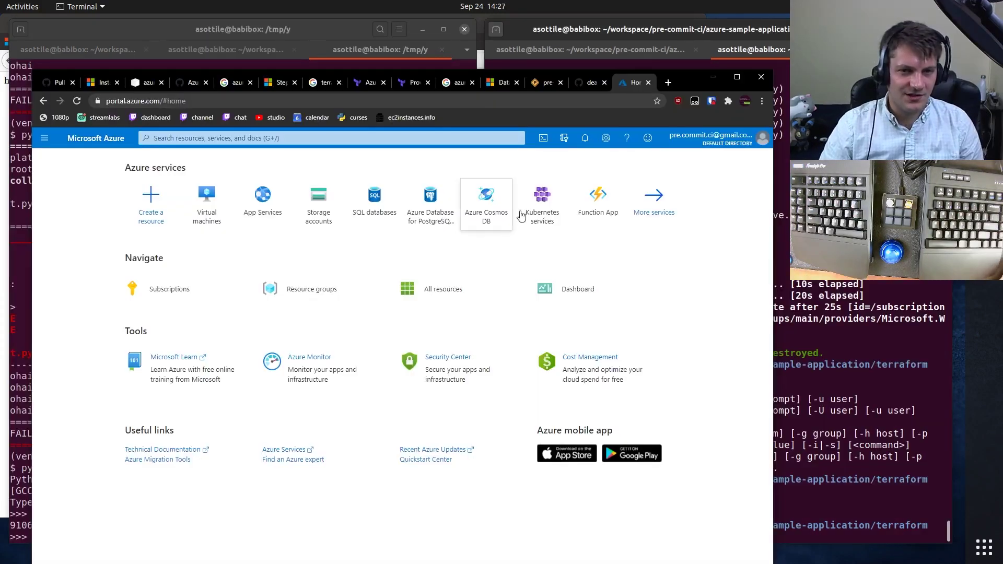
Step: Open the asottiledemo function app in the Azure portal and review the tutorial's deploy step
{"action": "left_click", "coordinate": [596, 216]}
{"action": "left_click", "coordinate": [90, 280]}
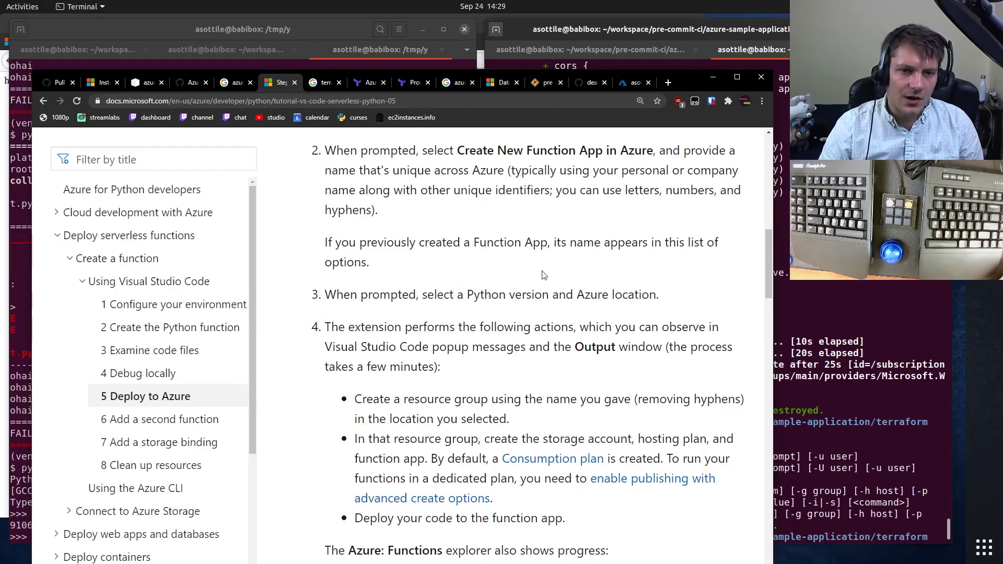
{"action": "left_click_drag", "start_coordinate": [544, 275], "coordinate": [286, 169]}
{"action": "triple_click", "coordinate": [531, 294]}
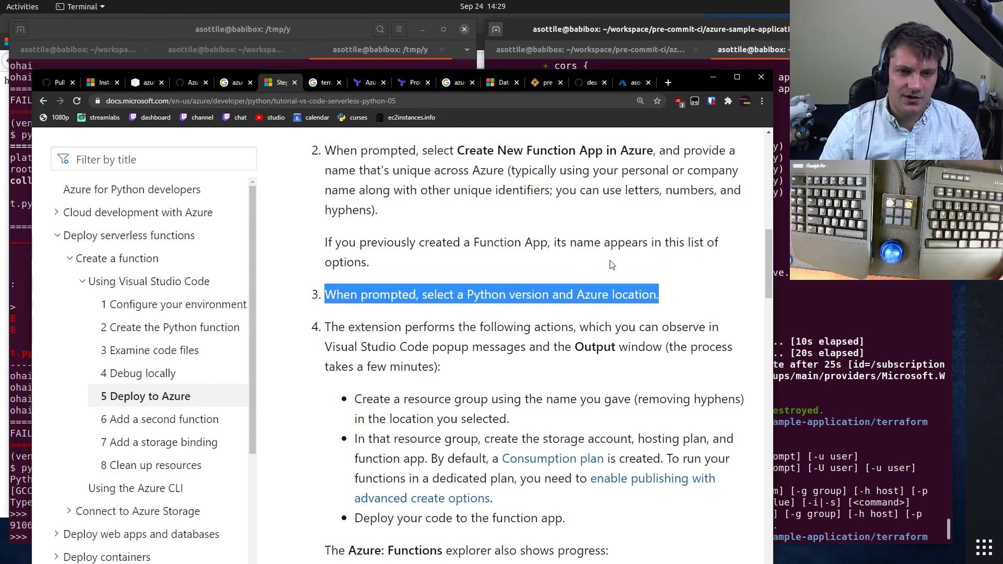
{"action": "left_click", "coordinate": [414, 83]}
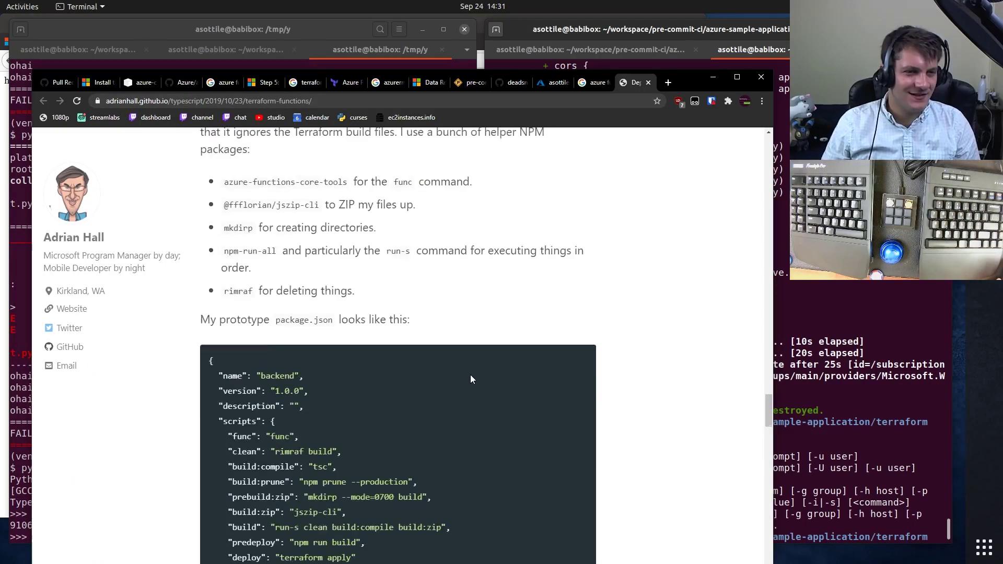
{"action": "scroll", "coordinate": [471, 375], "scroll_direction": "up", "scroll_amount": 8}
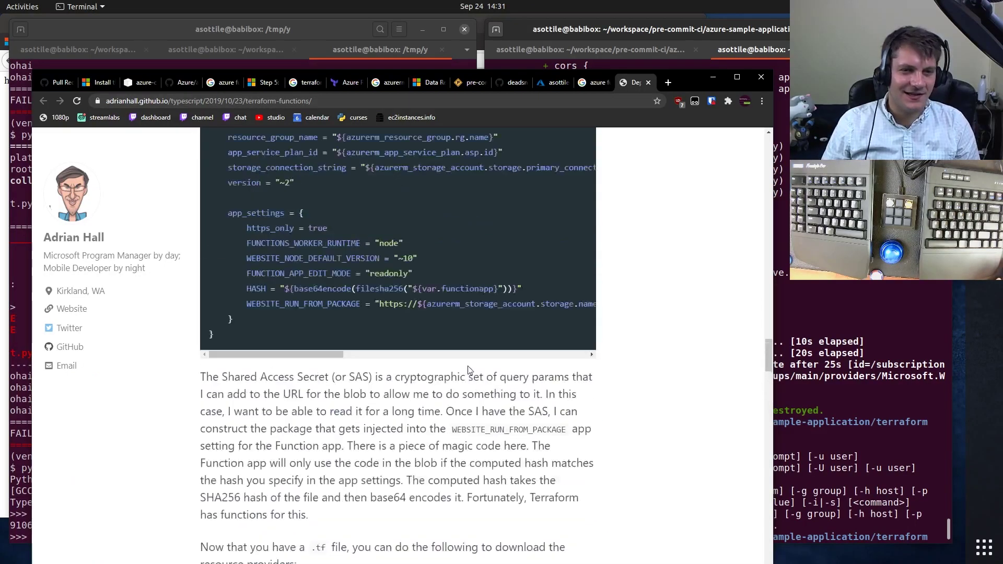
{"action": "scroll", "coordinate": [467, 365], "scroll_direction": "up", "scroll_amount": 6}
{"action": "scroll", "coordinate": [467, 365], "scroll_direction": "up", "scroll_amount": 4}
{"action": "scroll", "coordinate": [468, 366], "scroll_direction": "up", "scroll_amount": 2}
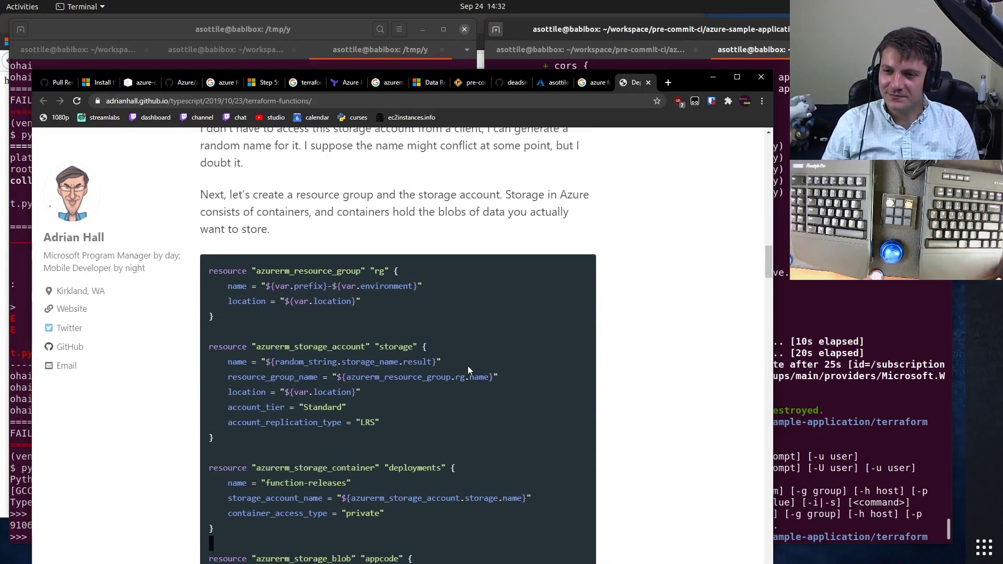
Step: Comment out the blog's Terraform sample blocks in function_app.tf, save, and select the next block
{"action": "key", "text": "alt+Tab"}
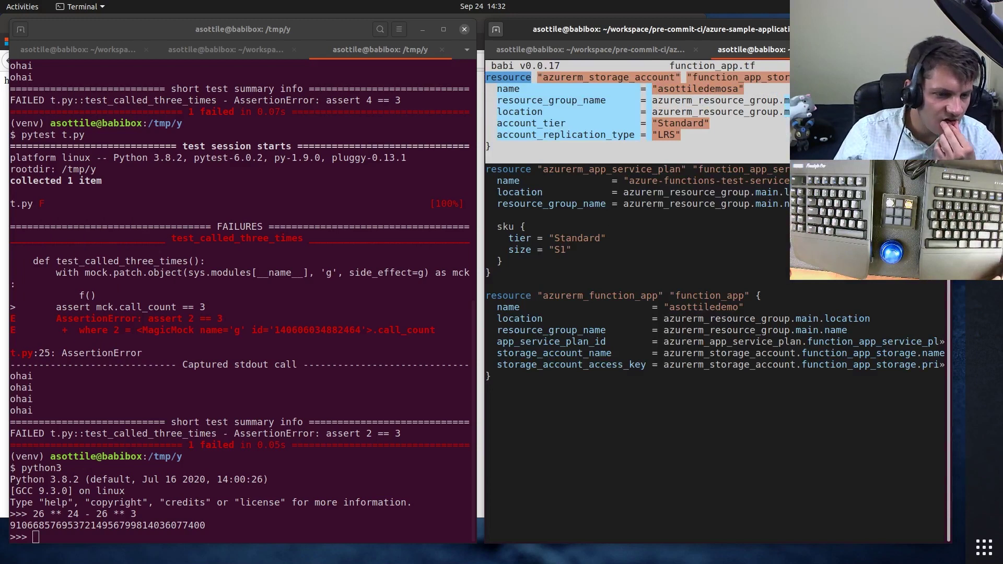
{"action": "key", "text": "alt+Tab"}
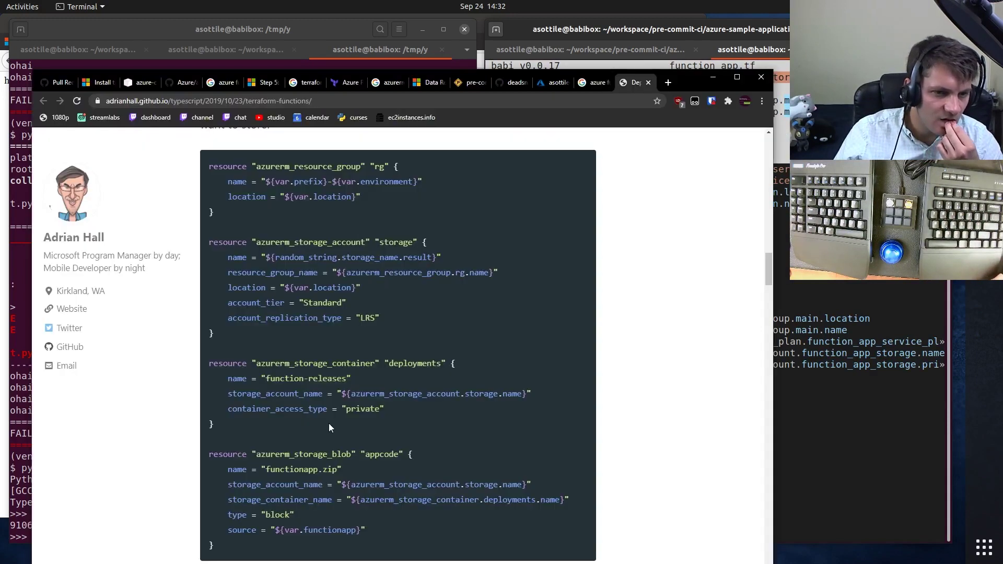
{"action": "left_click_drag", "start_coordinate": [385, 410], "coordinate": [208, 364]}
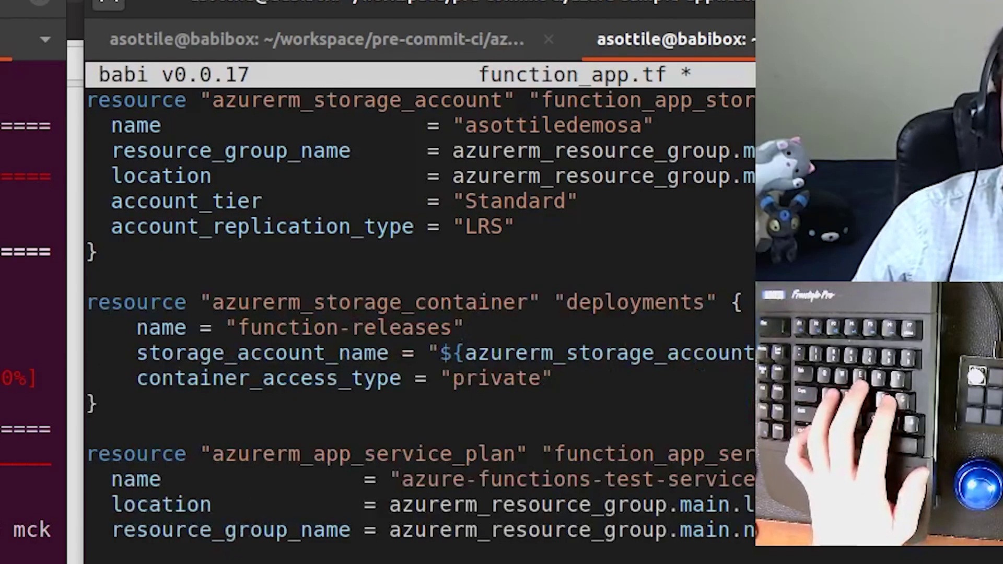
{"action": "type", "text": "fun"}
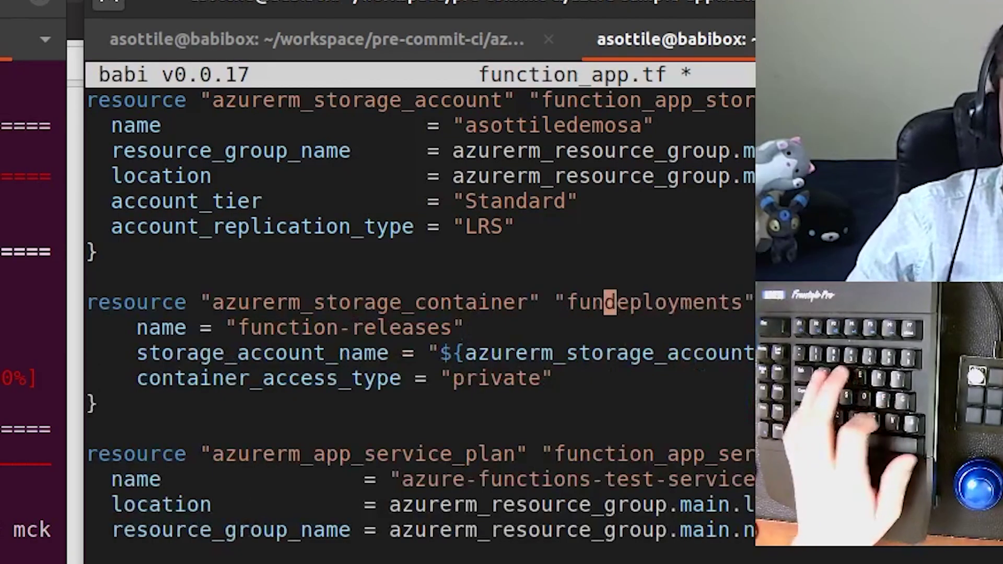
{"action": "type", "text": "ction_app_"}
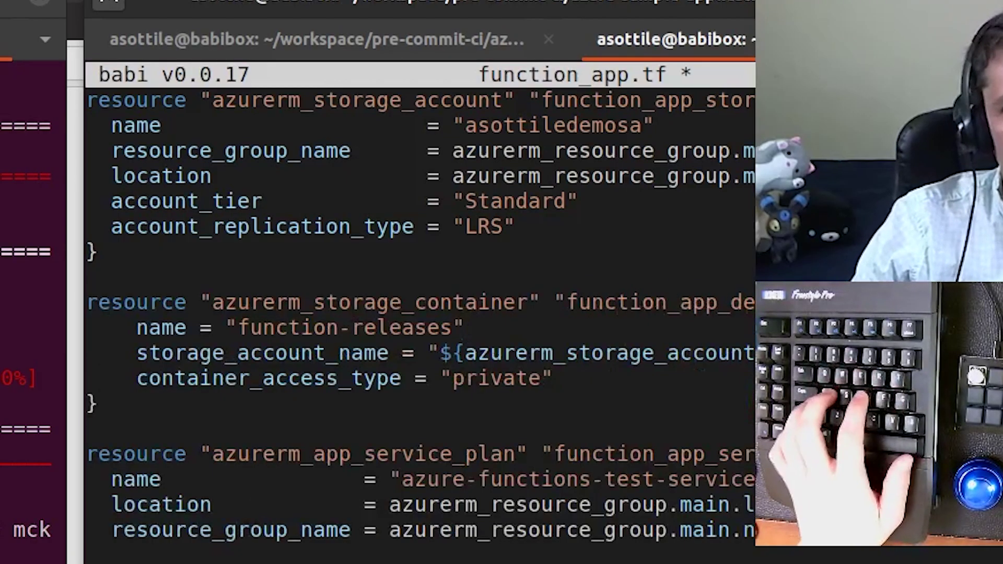
{"action": "key", "text": "ctrl+s"}
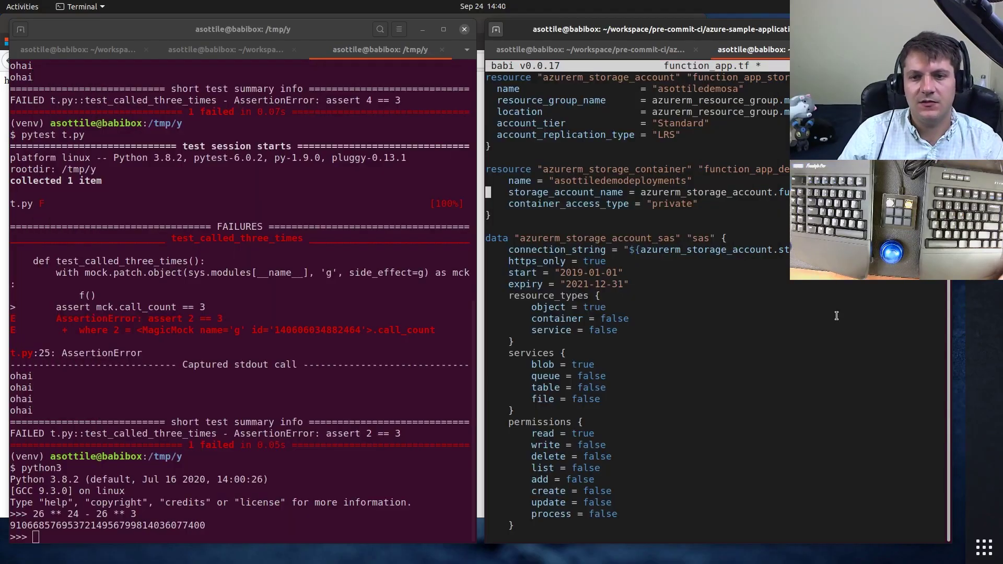
{"action": "key", "text": "Down"}
{"action": "key", "text": "Down"}
{"action": "key", "text": "Down"}
{"action": "key", "text": "Down"}
{"action": "key", "text": "Down"}
{"action": "key", "text": "Down"}
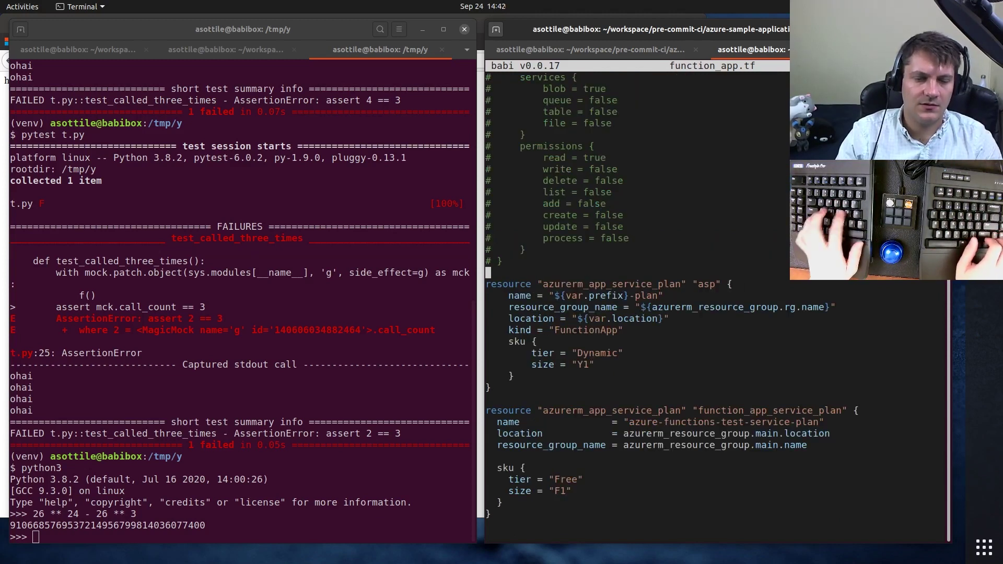
{"action": "key", "text": "shift+Down"}
{"action": "key", "text": "shift+Down"}
{"action": "key", "text": "shift+Down"}
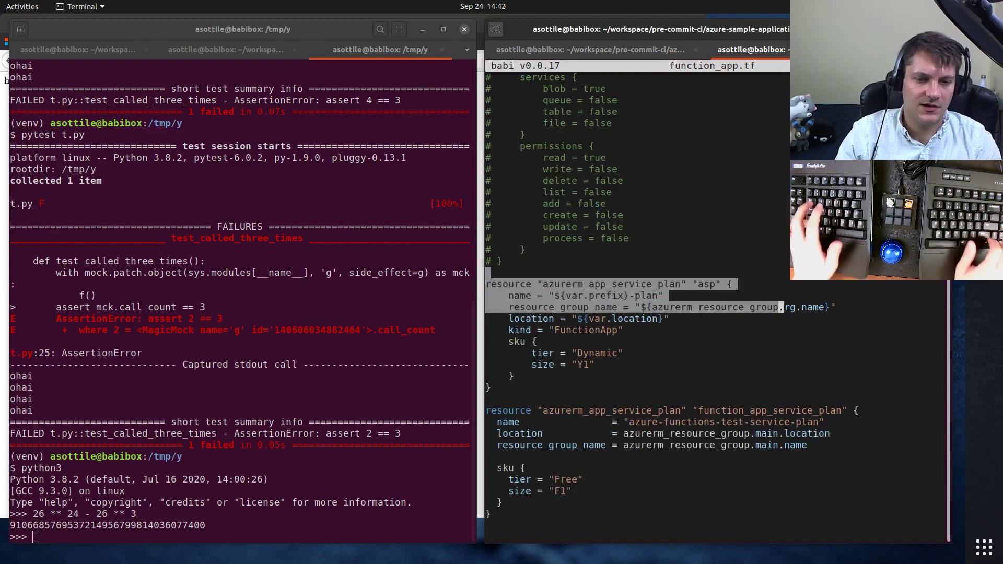
{"action": "key", "text": "shift+Down"}
{"action": "key", "text": "shift+Down"}
{"action": "key", "text": "shift+Down"}
{"action": "key", "text": "shift+Down"}
{"action": "key", "text": "shift+Down"}
{"action": "key", "text": "shift+Down"}
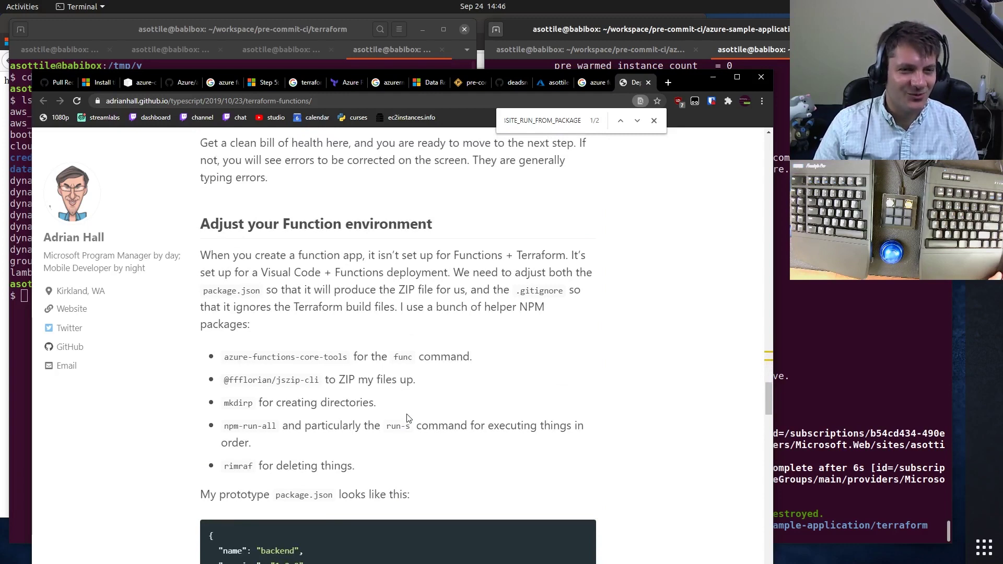
{"action": "scroll", "coordinate": [407, 414], "scroll_direction": "down", "scroll_amount": 3}
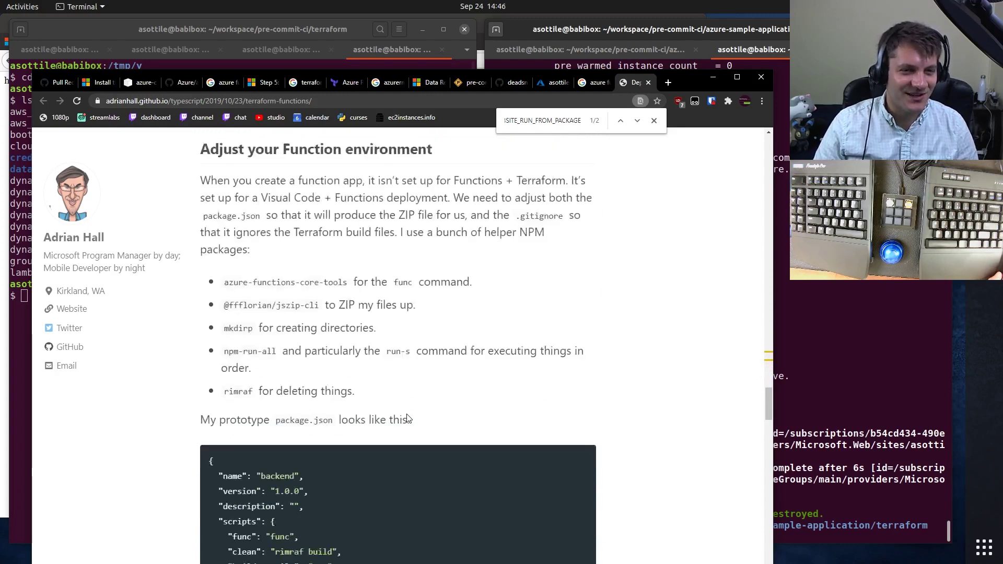
Step: Browse the Azure CLI help for its command groups and the functionapp subcommands
{"action": "key", "text": "super+w"}
{"action": "type", "text": "az --help"}
{"action": "key", "text": "Return"}
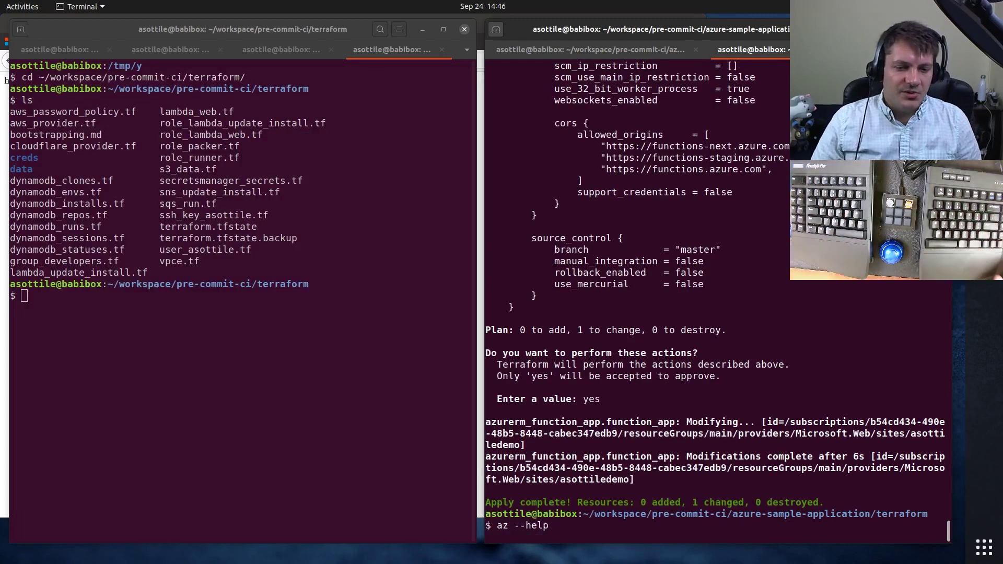
{"action": "scroll", "coordinate": [560, 433], "scroll_direction": "up", "scroll_amount": 10}
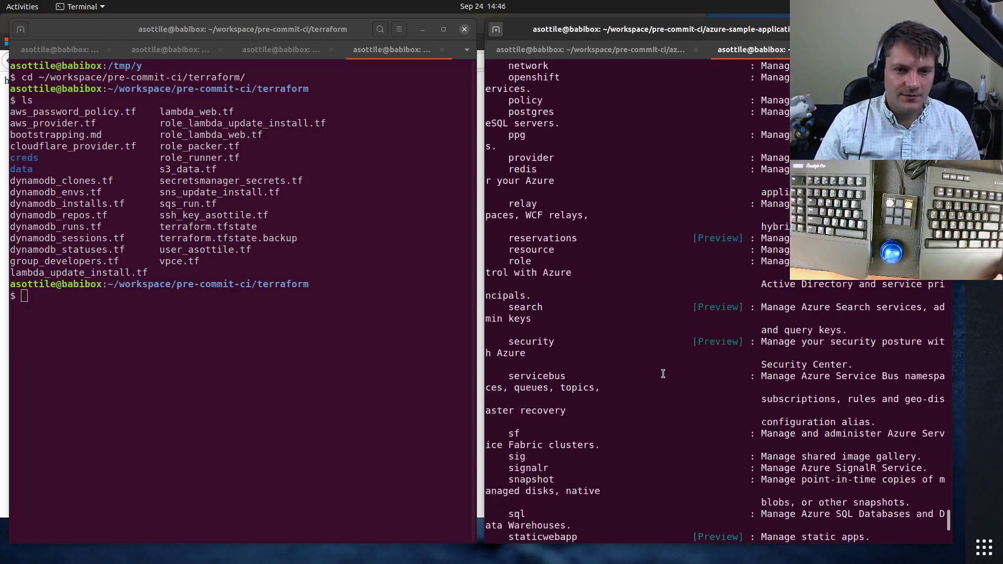
{"action": "scroll", "coordinate": [560, 434], "scroll_direction": "down", "scroll_amount": 10}
{"action": "type", "text": "az function --h"}
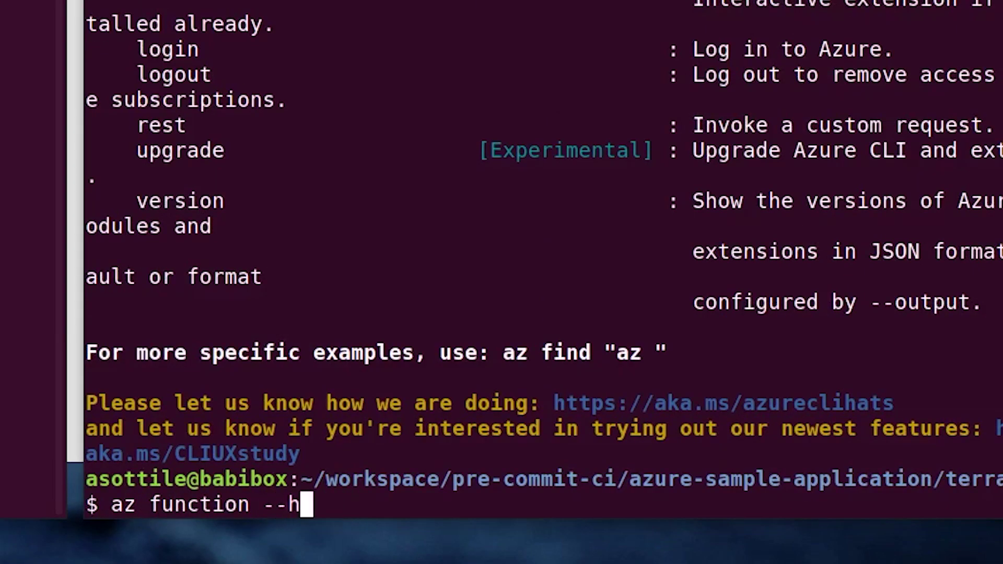
{"action": "type", "text": "e"}
{"action": "key", "text": "ctrl+c"}
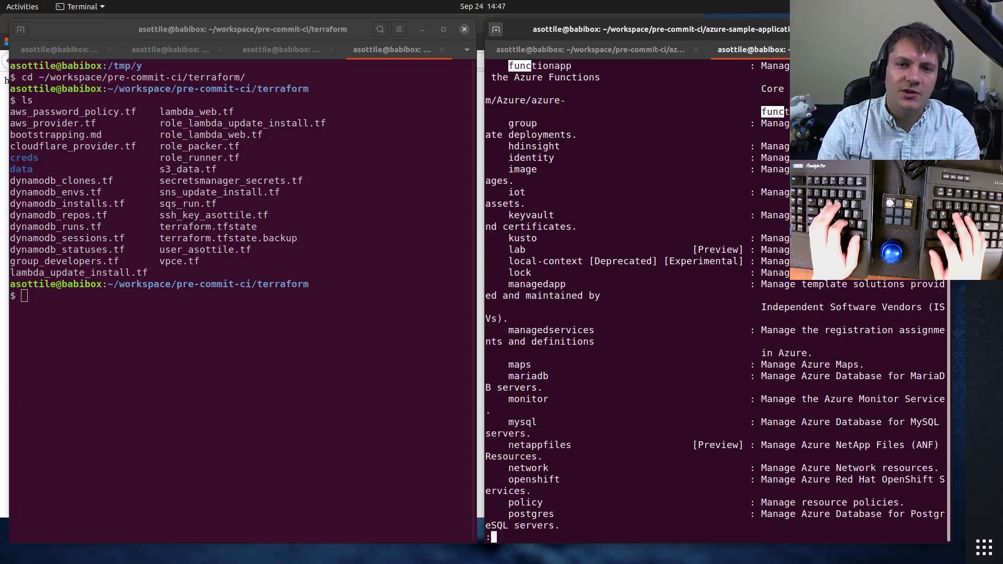
{"action": "key", "text": "q"}
{"action": "double_click", "coordinate": [525, 364]}
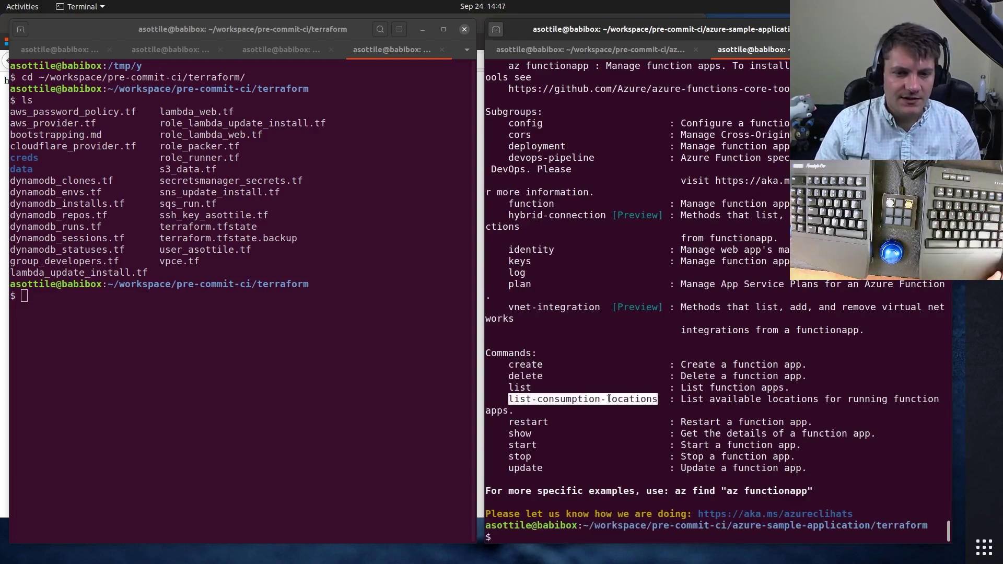
Step: List the existing function apps, showing asottiledemo in West US
{"action": "key", "text": "Up"}
{"action": "key", "text": "Return"}
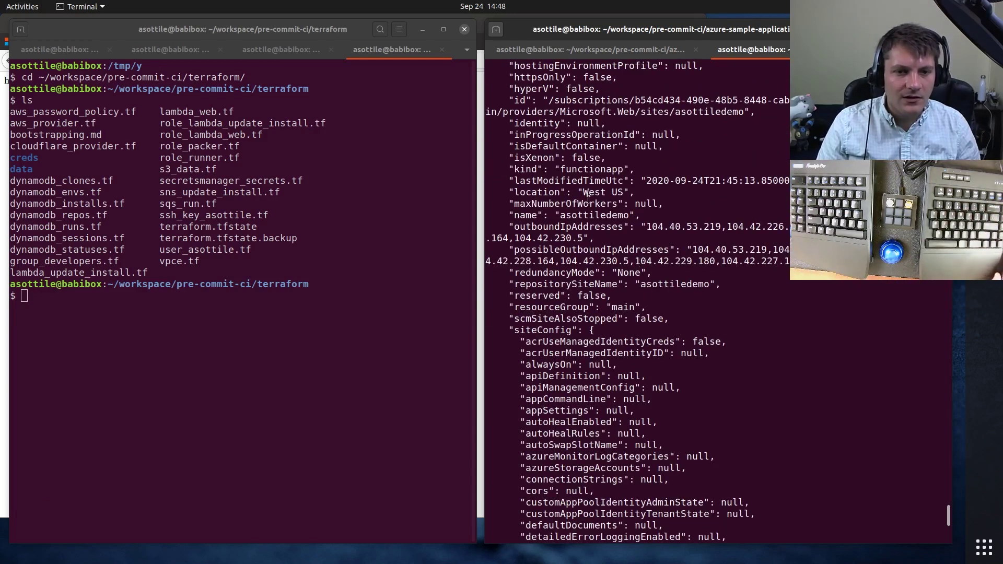
{"action": "key", "text": "Up"}
{"action": "type", "text": "| "}
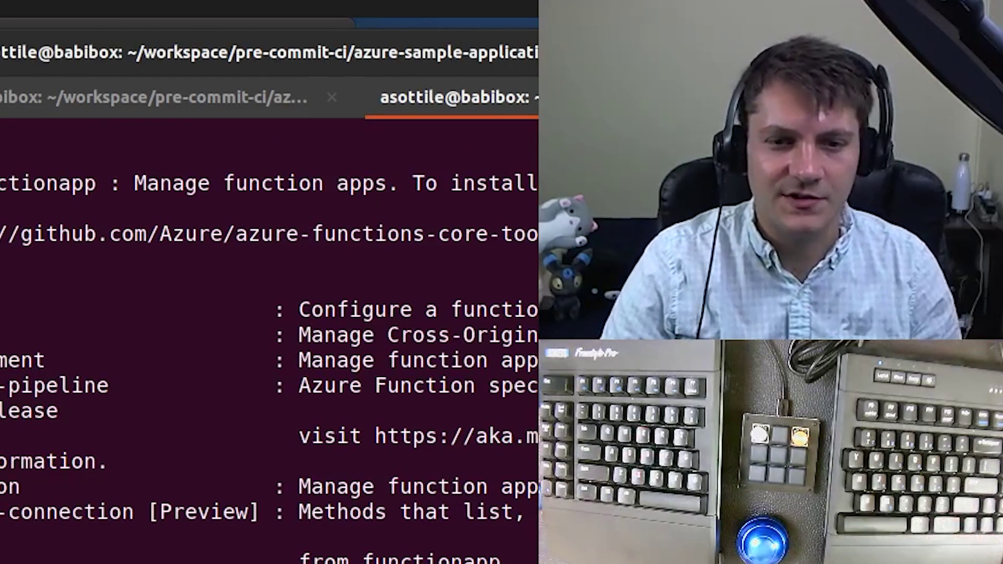
{"action": "type", "text": "function"}
Step: Copy os_type = "linux" from the Terraform docs and open function_app.tf in nano
{"action": "key", "text": "alt+Tab"}
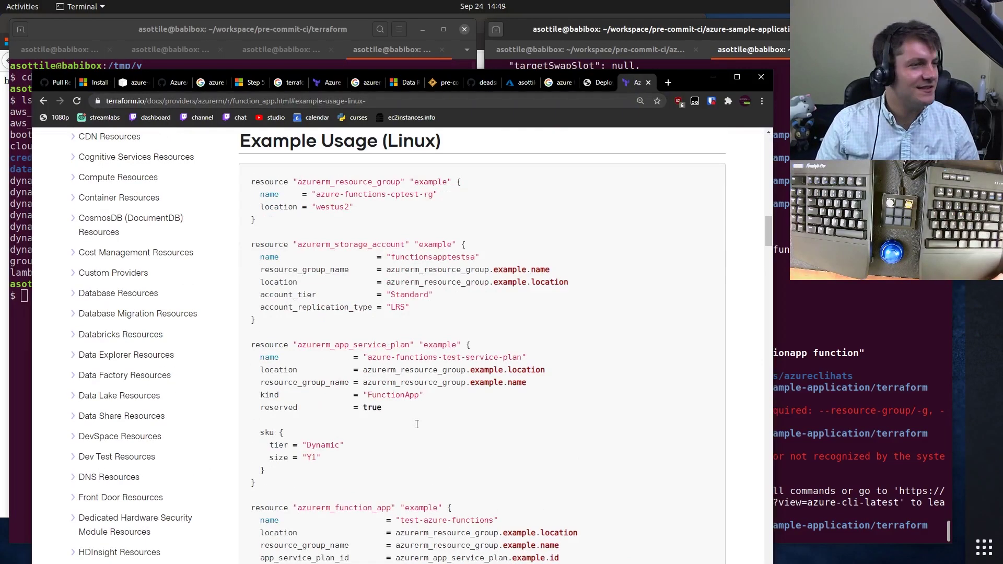
{"action": "scroll", "coordinate": [296, 410], "scroll_direction": "down", "scroll_amount": 4}
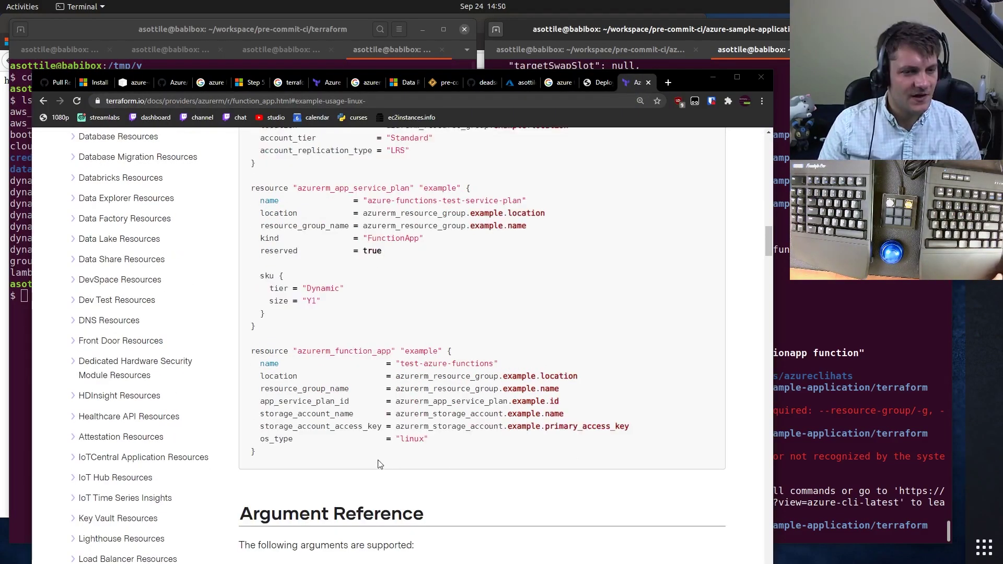
{"action": "left_click_drag", "start_coordinate": [383, 439], "coordinate": [429, 439]}
{"action": "right_click", "coordinate": [399, 443]}
{"action": "left_click", "coordinate": [411, 449]}
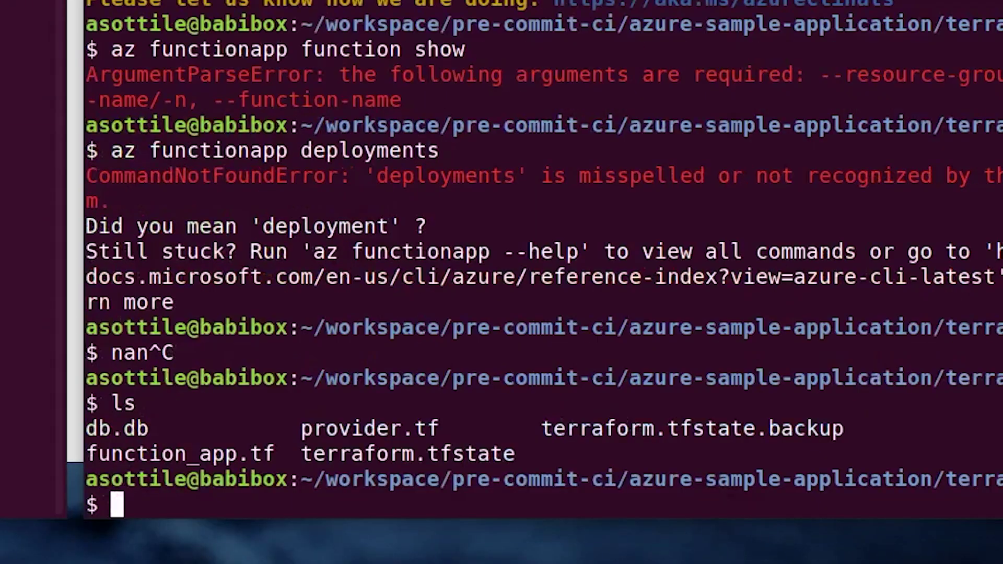
{"action": "key", "text": "Return"}
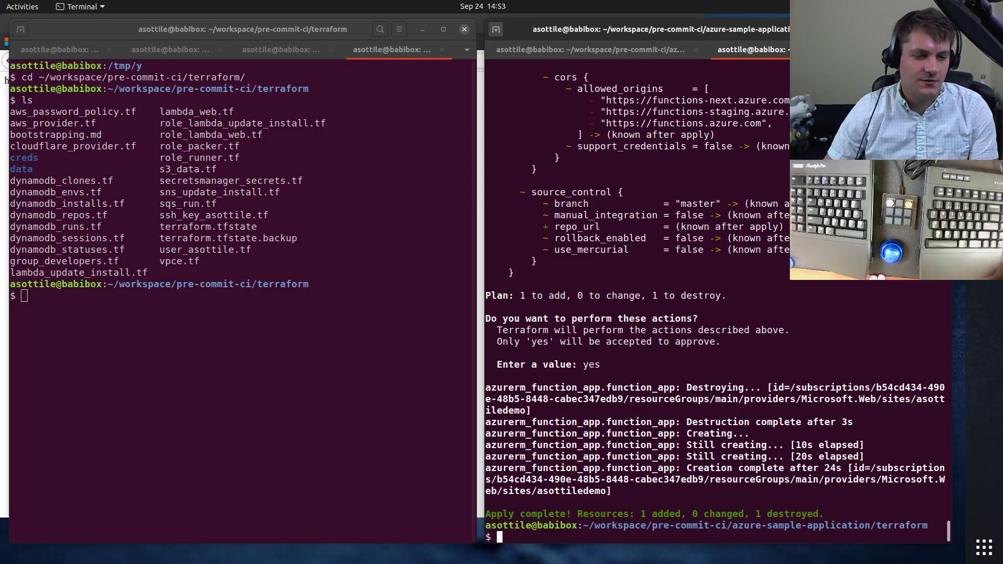
Step: Open asottiledemo in the Azure portal and copy the blog's SAS data block
{"action": "key", "text": "alt+Tab"}
{"action": "left_click", "coordinate": [89, 290]}
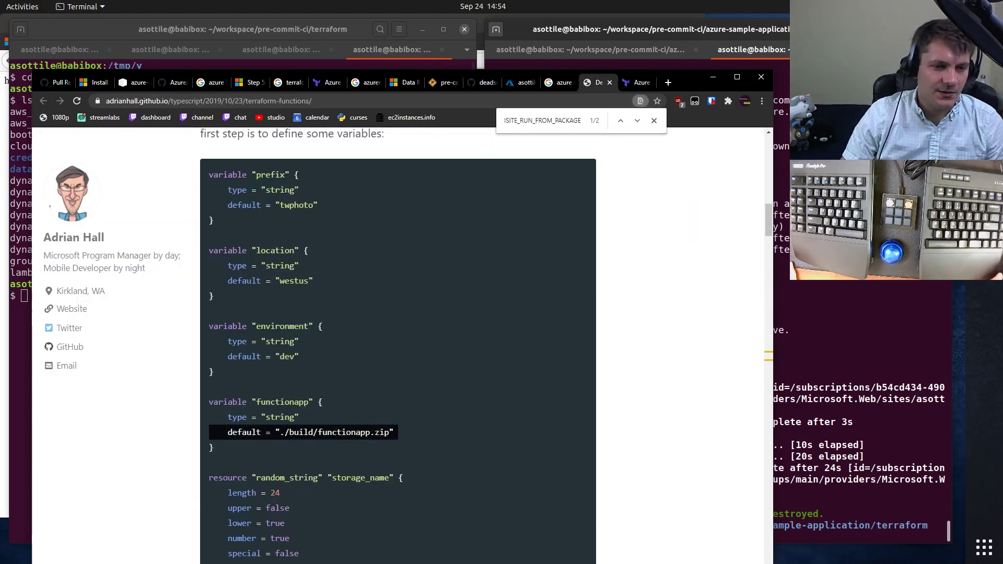
{"action": "scroll", "coordinate": [342, 461], "scroll_direction": "down", "scroll_amount": 3}
{"action": "scroll", "coordinate": [439, 396], "scroll_direction": "down", "scroll_amount": 8}
{"action": "scroll", "coordinate": [440, 397], "scroll_direction": "down", "scroll_amount": 8}
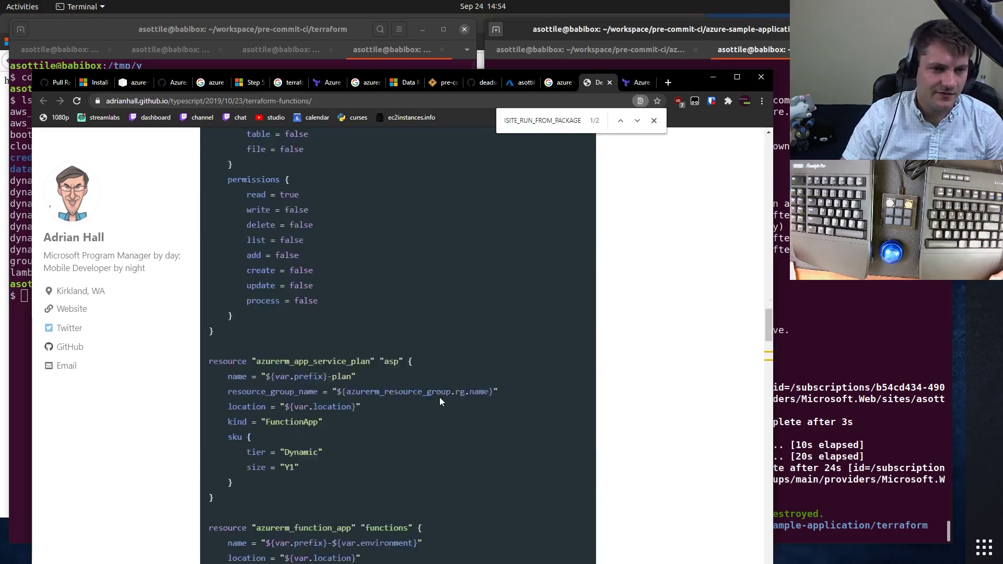
{"action": "scroll", "coordinate": [439, 397], "scroll_direction": "down", "scroll_amount": 4}
{"action": "scroll", "coordinate": [399, 348], "scroll_direction": "up", "scroll_amount": 5}
{"action": "scroll", "coordinate": [397, 348], "scroll_direction": "up", "scroll_amount": 8}
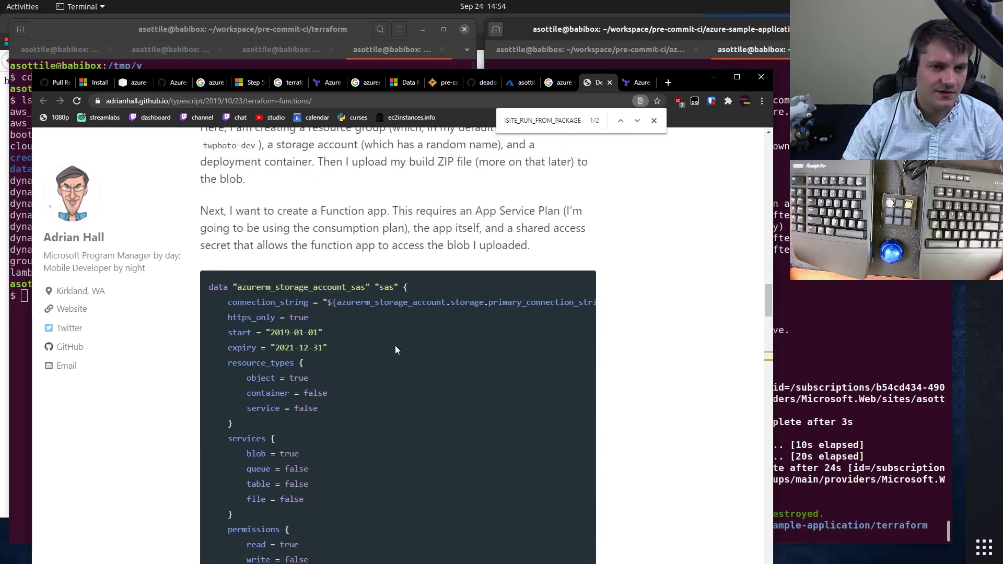
{"action": "scroll", "coordinate": [398, 348], "scroll_direction": "down", "scroll_amount": 4}
{"action": "scroll", "coordinate": [398, 348], "scroll_direction": "up", "scroll_amount": 4}
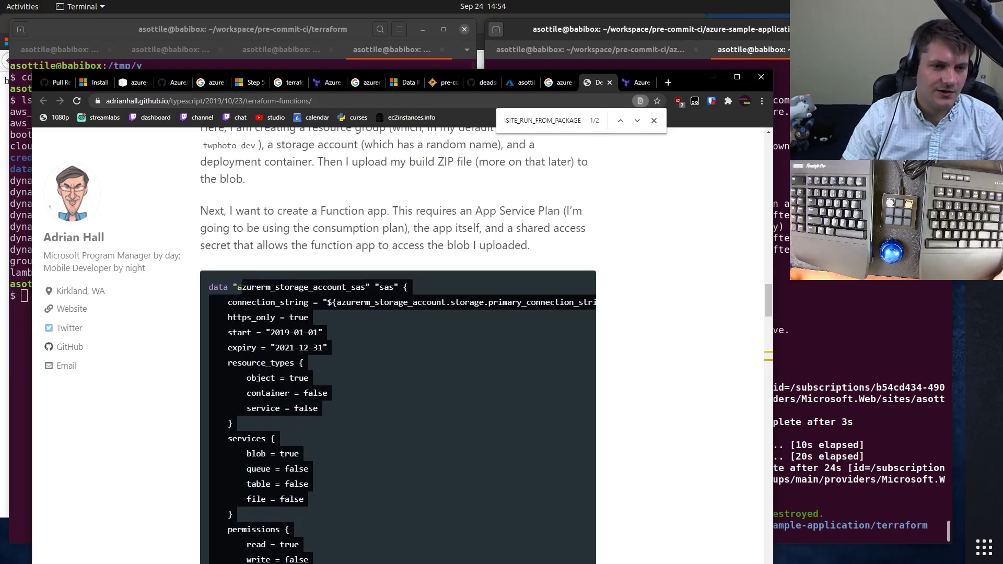
{"action": "right_click", "coordinate": [208, 285]}
Step: Uncomment the storage SAS block in function_app.tf, save it, and exit babi
{"action": "key", "text": "alt+Tab"}
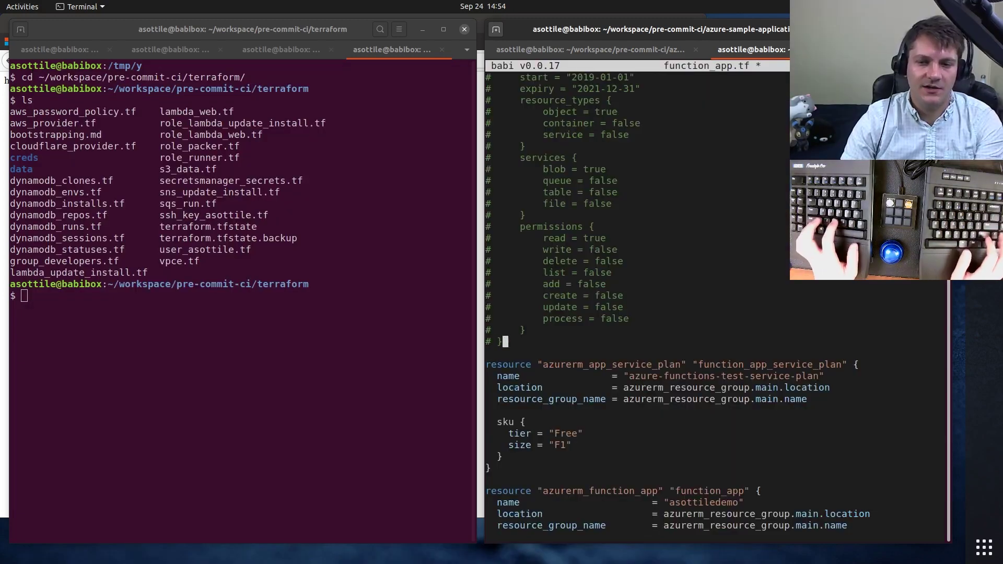
{"action": "key", "text": "shift+Up"}
{"action": "key", "text": "shift+Up"}
{"action": "key", "text": "shift+Up"}
{"action": "key", "text": "shift+Up"}
{"action": "key", "text": "shift+Up"}
{"action": "key", "text": "shift+Up"}
{"action": "key", "text": "ctrl+d"}
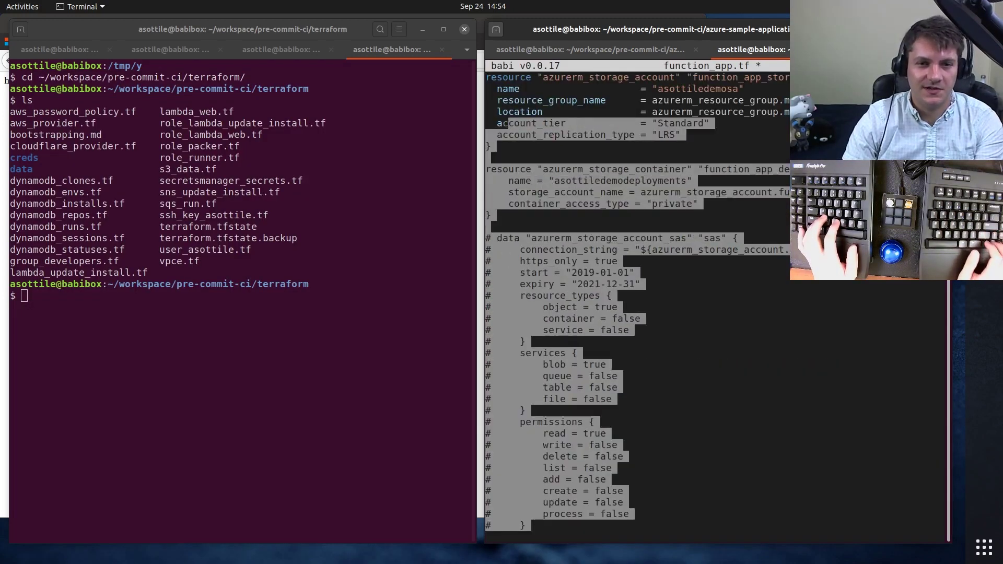
{"action": "key", "text": "ctrl+s"}
{"action": "key", "text": "ctrl+x"}
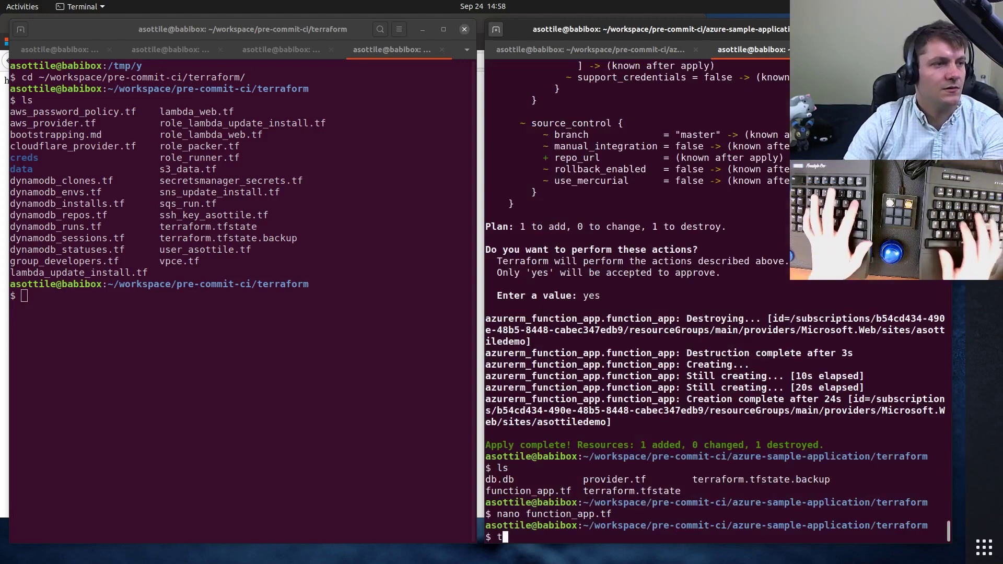
{"action": "type", "text": "tf apply"}
Step: Apply the revised Terraform config, confirming the Linux replacement of the function app
{"action": "key", "text": "Return"}
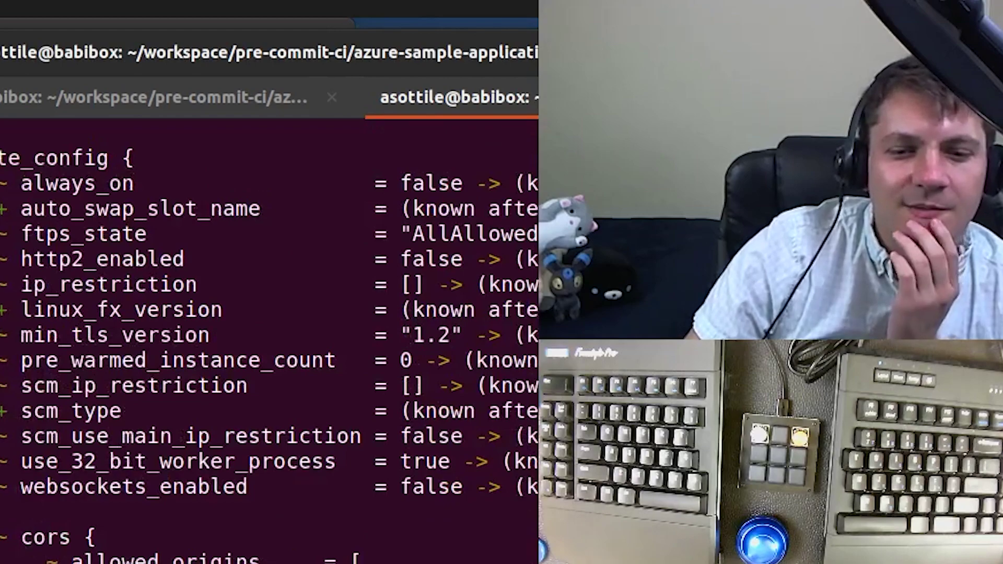
{"action": "type", "text": "yes"}
{"action": "key", "text": "Return"}
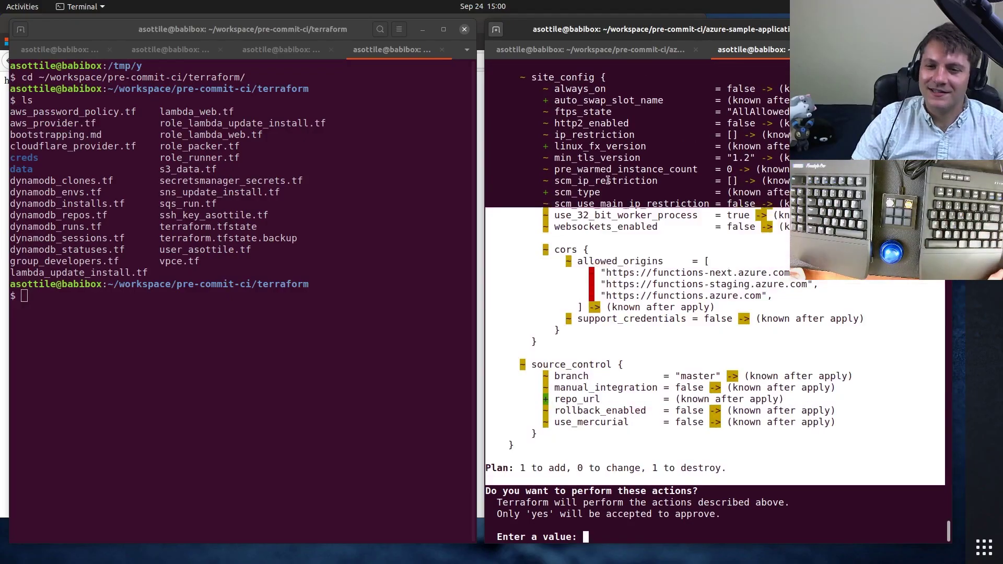
{"action": "scroll", "coordinate": [790, 284], "scroll_direction": "up", "scroll_amount": 10}
{"action": "scroll", "coordinate": [791, 284], "scroll_direction": "up", "scroll_amount": 10}
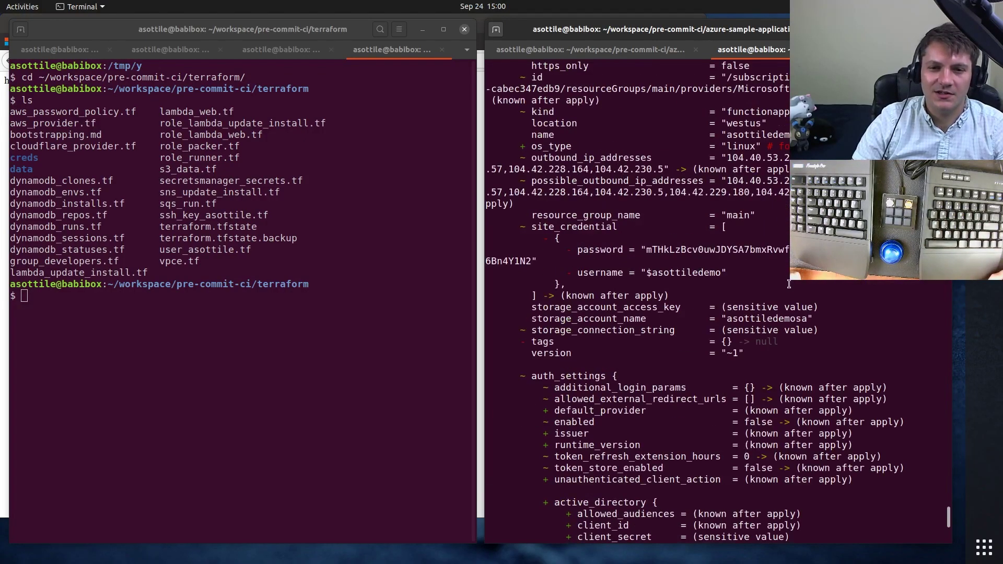
{"action": "scroll", "coordinate": [790, 283], "scroll_direction": "up", "scroll_amount": 5}
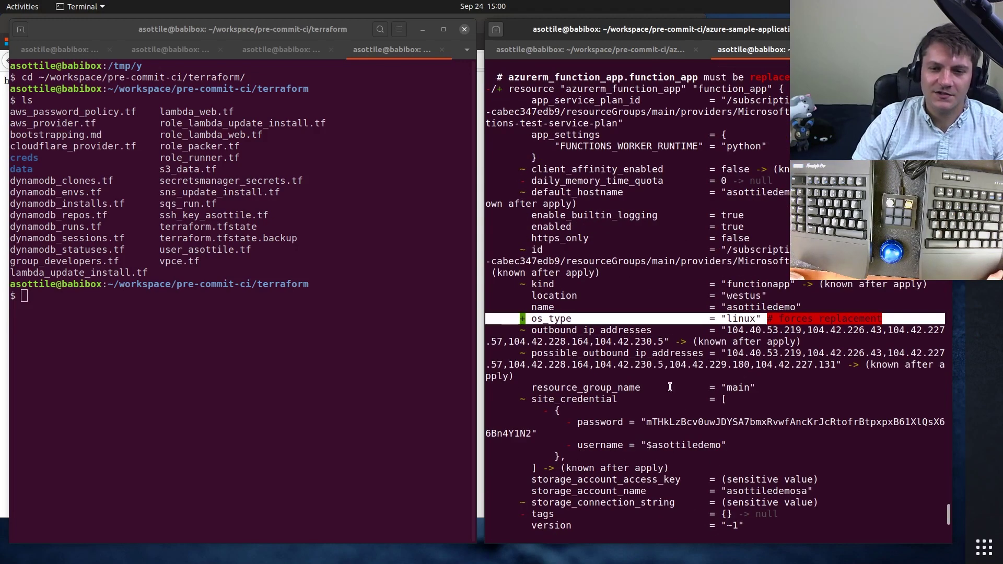
{"action": "triple_click", "coordinate": [684, 422]}
{"action": "left_click", "coordinate": [684, 422]}
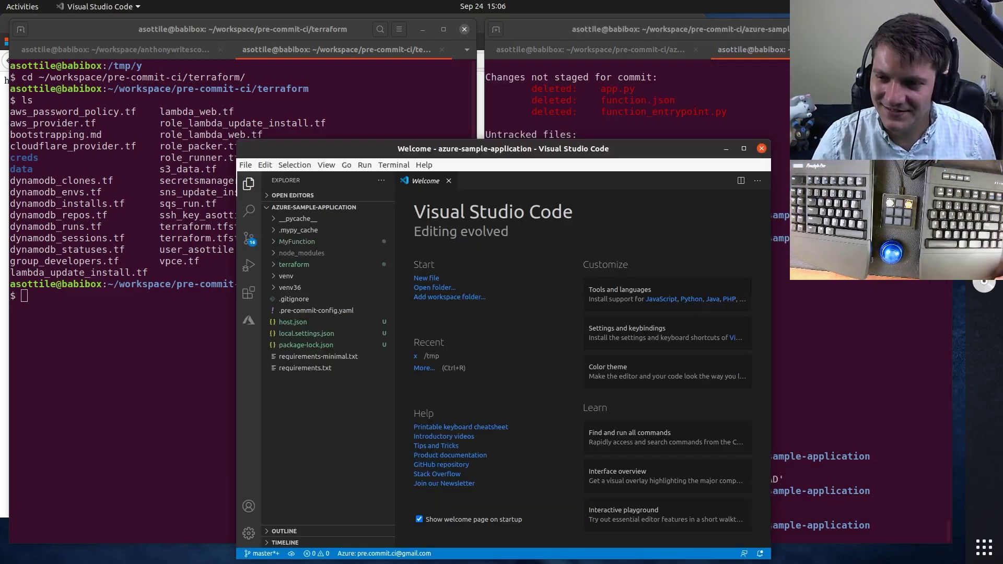
Step: Enlarge VS Code and create the new function app asottiledemo2 from the Azure view
{"action": "left_click_drag", "start_coordinate": [633, 153], "coordinate": [419, 69]}
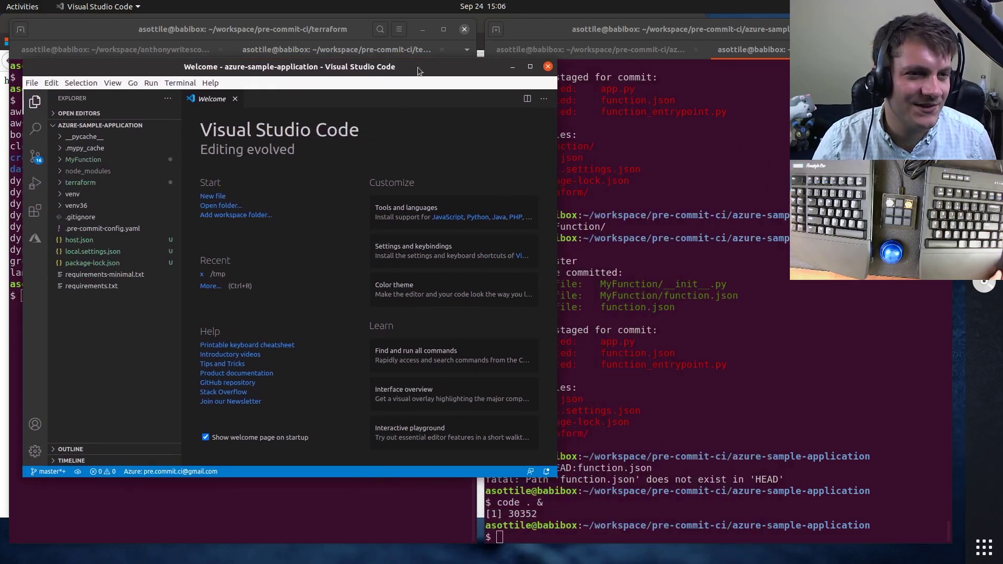
{"action": "left_click_drag", "start_coordinate": [547, 470], "coordinate": [713, 545]}
{"action": "left_click", "coordinate": [35, 239]}
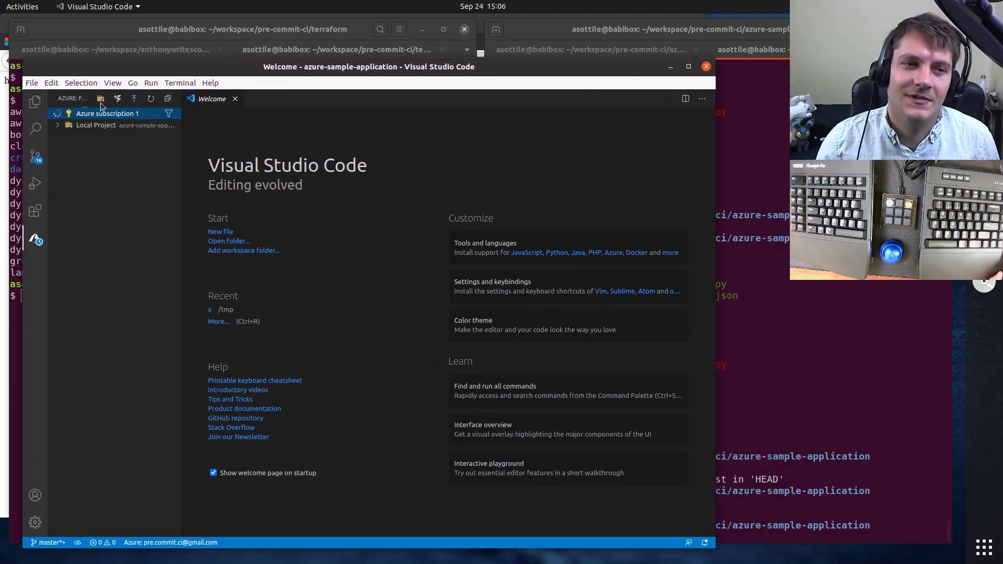
{"action": "right_click", "coordinate": [99, 114]}
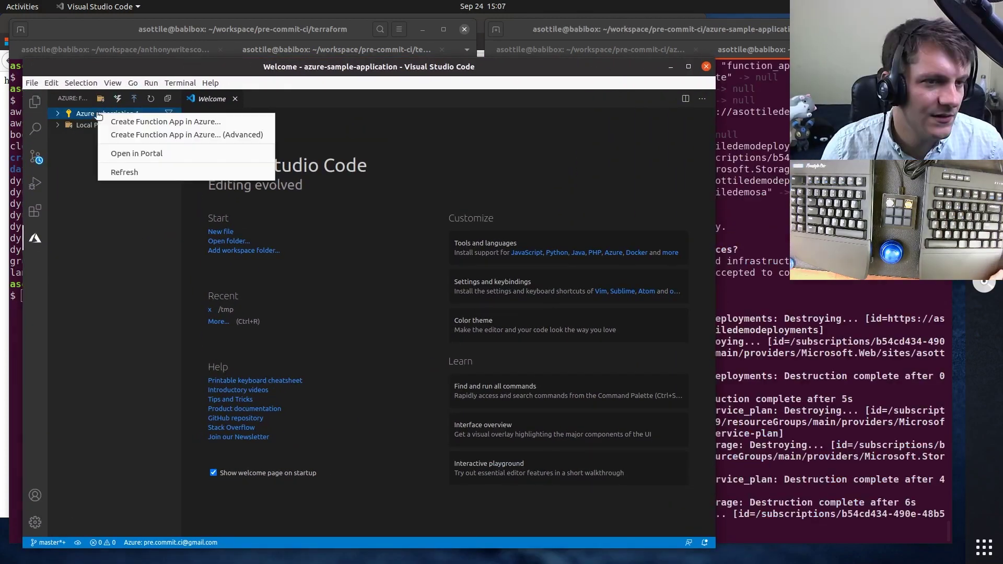
{"action": "left_click", "coordinate": [145, 122]}
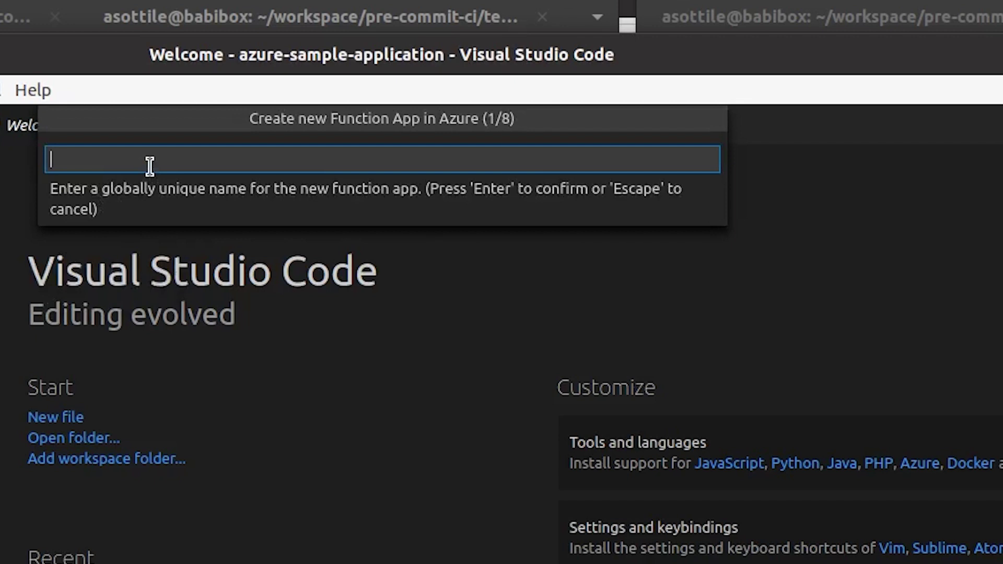
{"action": "type", "text": "asottiledemo2"}
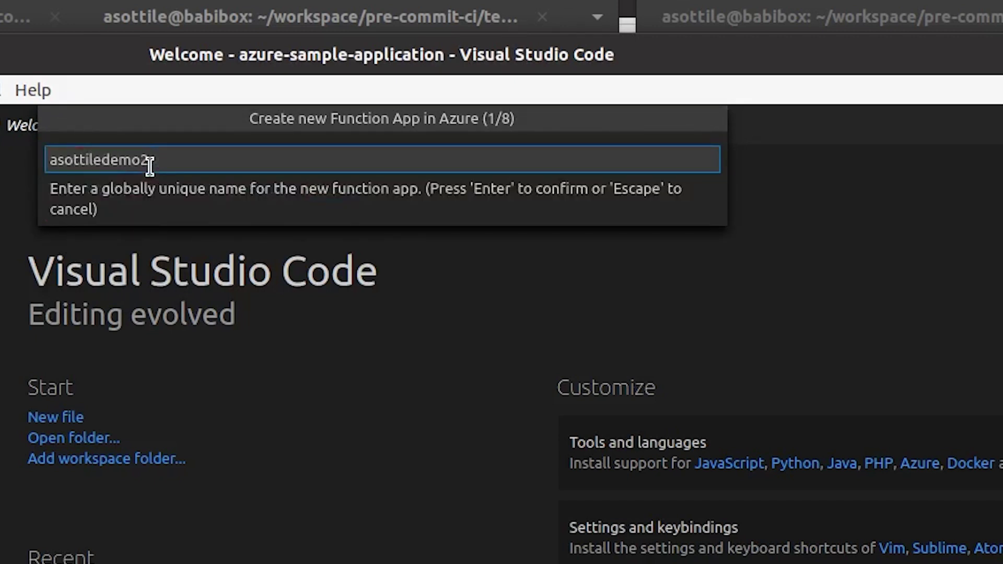
{"action": "key", "text": "Return"}
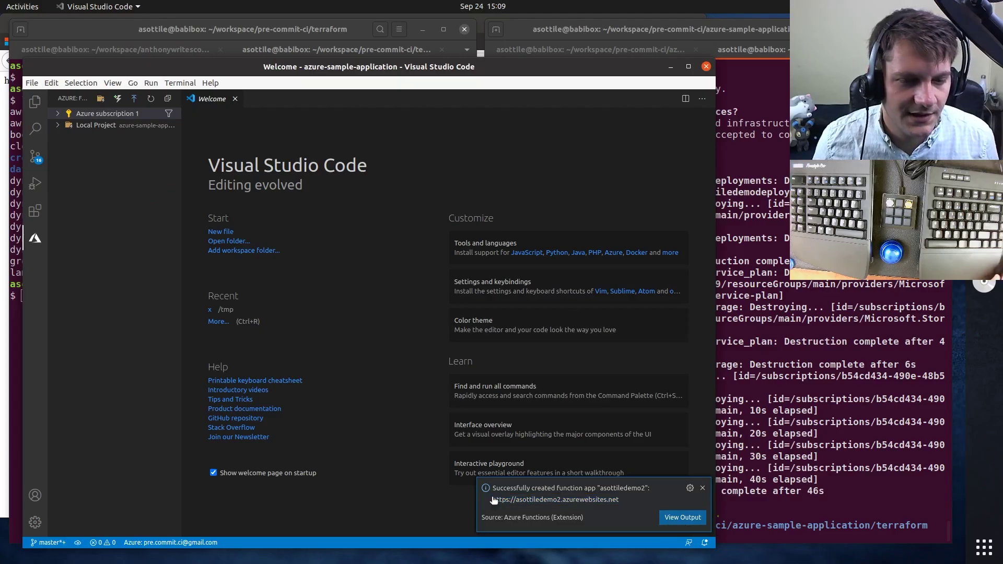
Step: Check the asottiledemo2 site and api path in a browser tab, then open MyFunction's function.json
{"action": "key", "text": "alt+Tab"}
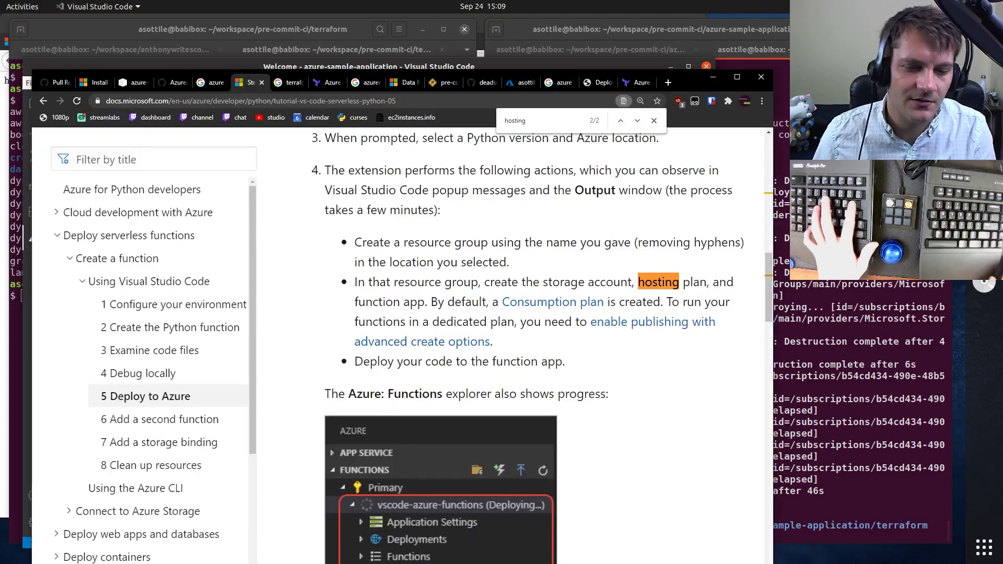
{"action": "key", "text": "ctrl+t"}
{"action": "key", "text": "ctrl+v"}
{"action": "key", "text": "Return"}
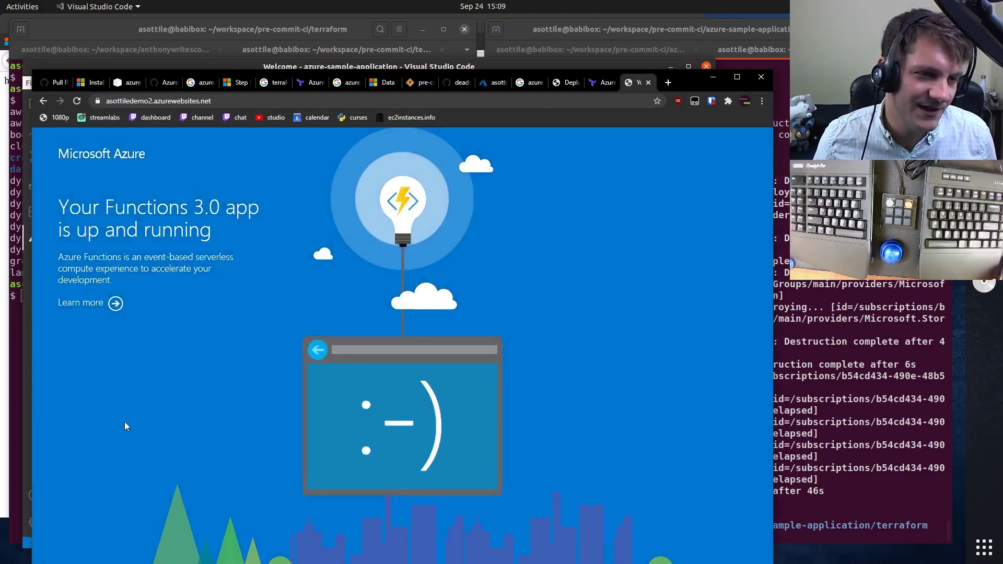
{"action": "type", "text": "/api/FunctionApp"}
{"action": "key", "text": "Return"}
{"action": "left_click_drag", "start_coordinate": [244, 259], "coordinate": [470, 329]}
{"action": "left_click", "coordinate": [161, 328]}
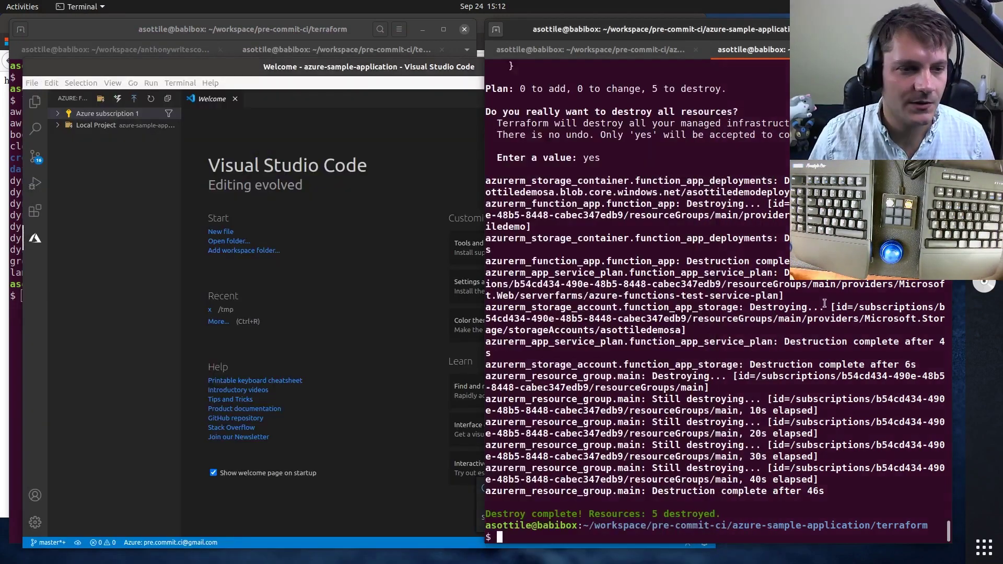
{"action": "left_click", "coordinate": [89, 314]}
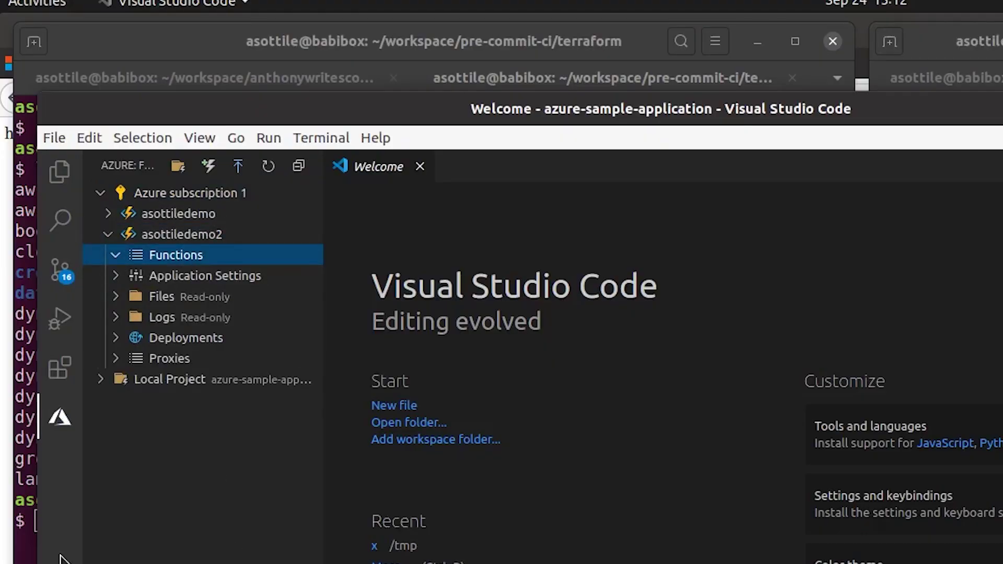
{"action": "left_click", "coordinate": [182, 399]}
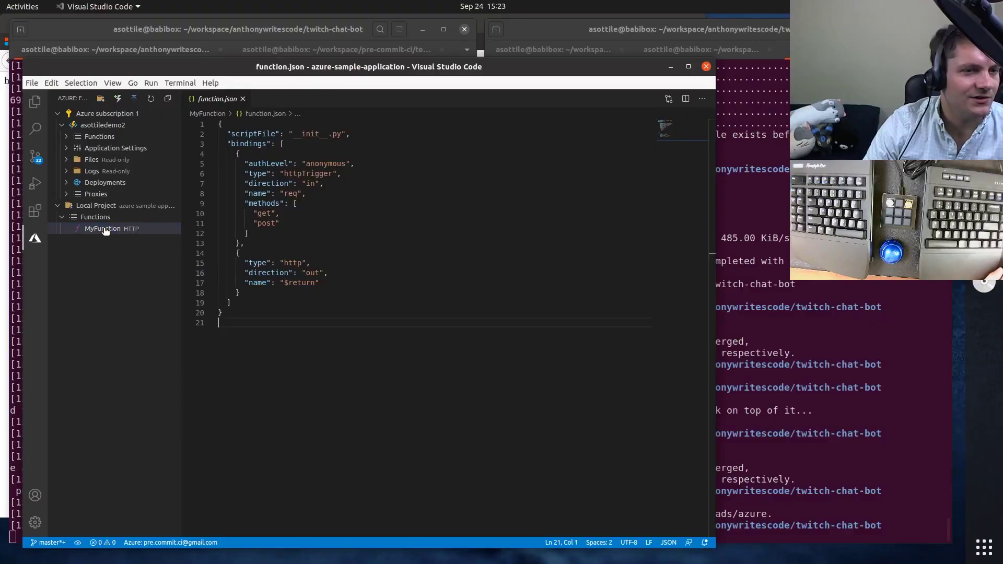
Step: After checking the docs, run MyFunction now and deploy the project to asottiledemo2
{"action": "key", "text": "alt+Tab"}
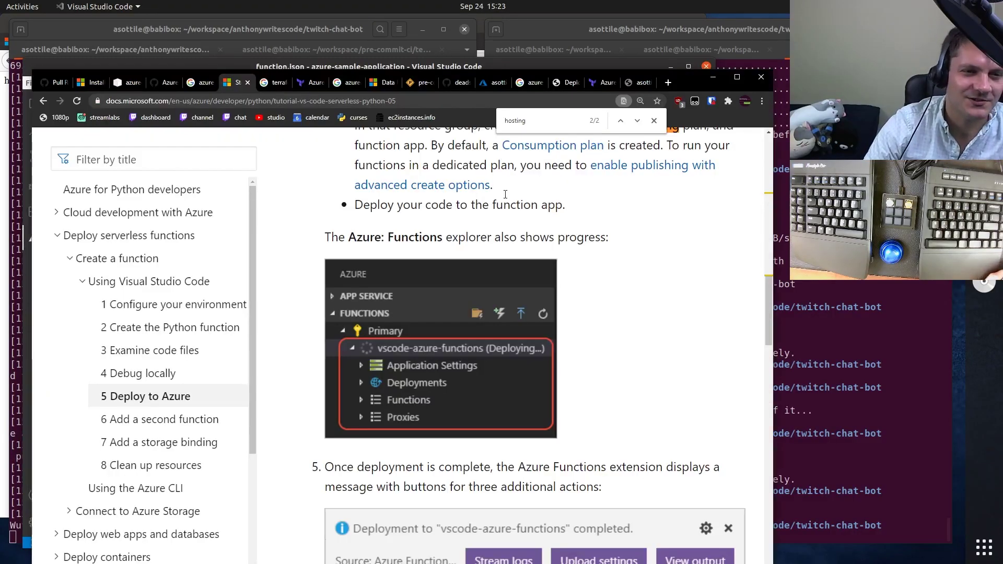
{"action": "key", "text": "alt+Tab"}
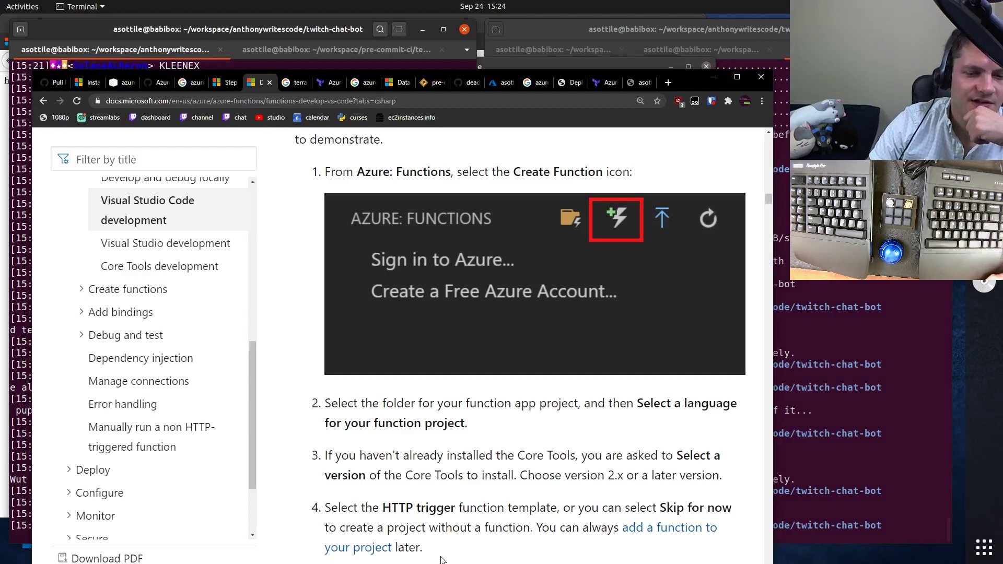
{"action": "key", "text": "alt+Tab"}
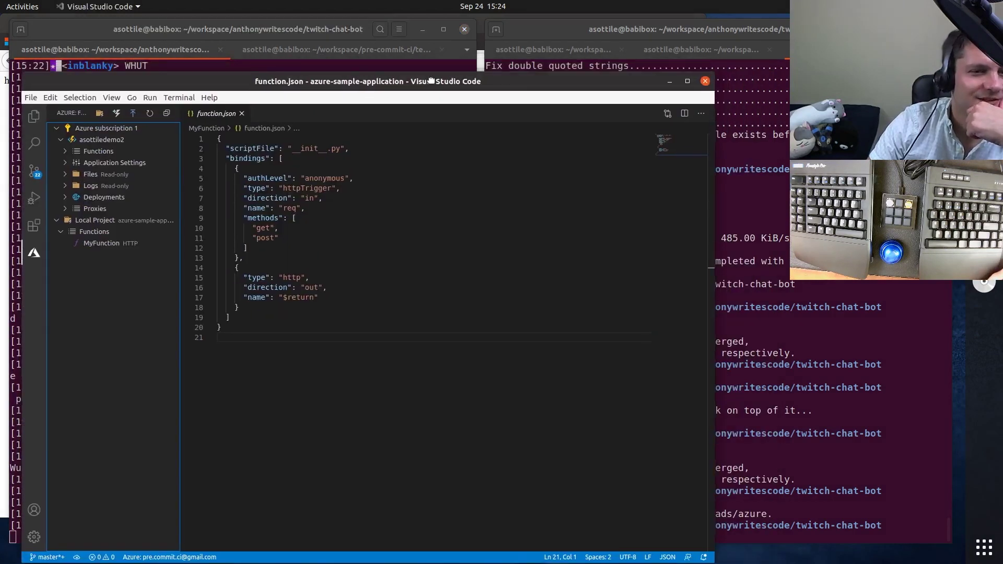
{"action": "right_click", "coordinate": [108, 244]}
{"action": "left_click", "coordinate": [162, 267]}
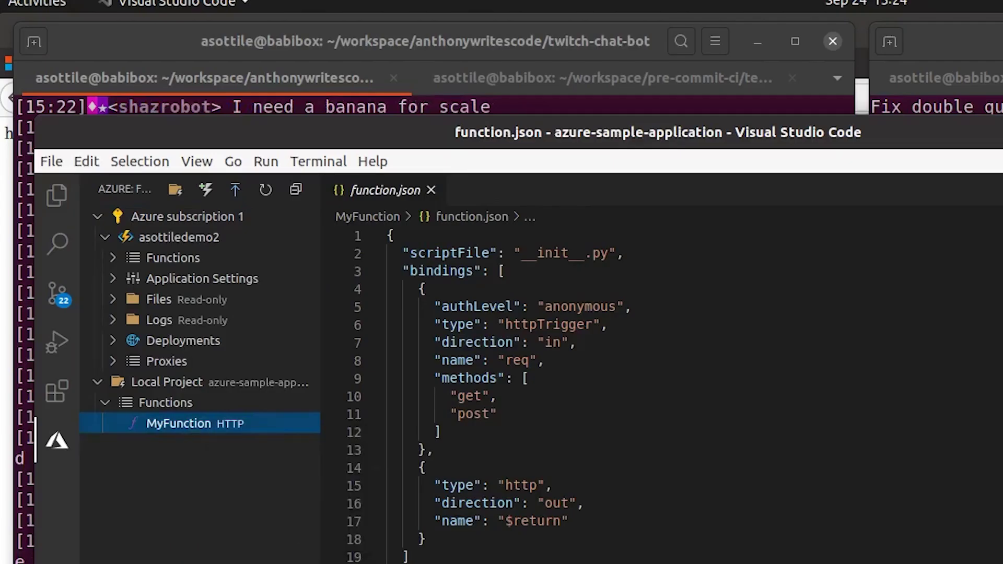
{"action": "key", "text": "Return"}
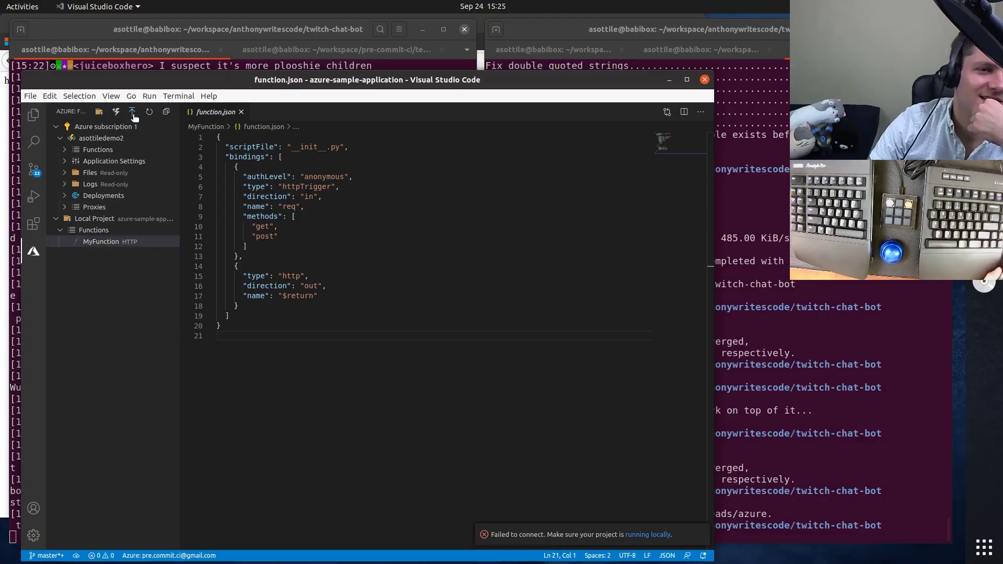
{"action": "left_click", "coordinate": [133, 112]}
{"action": "key", "text": "Return"}
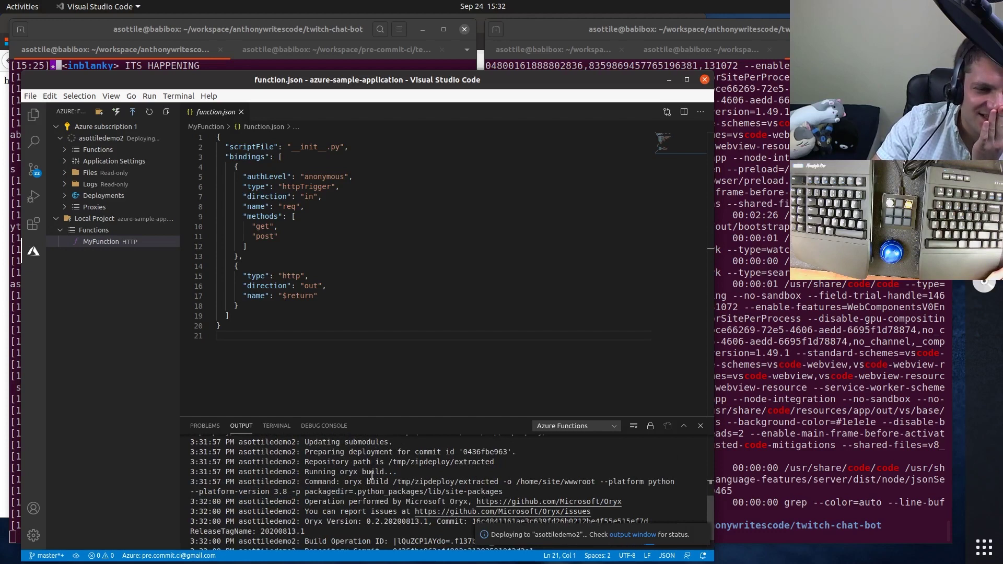
{"action": "scroll", "coordinate": [330, 484], "scroll_direction": "up", "scroll_amount": 3}
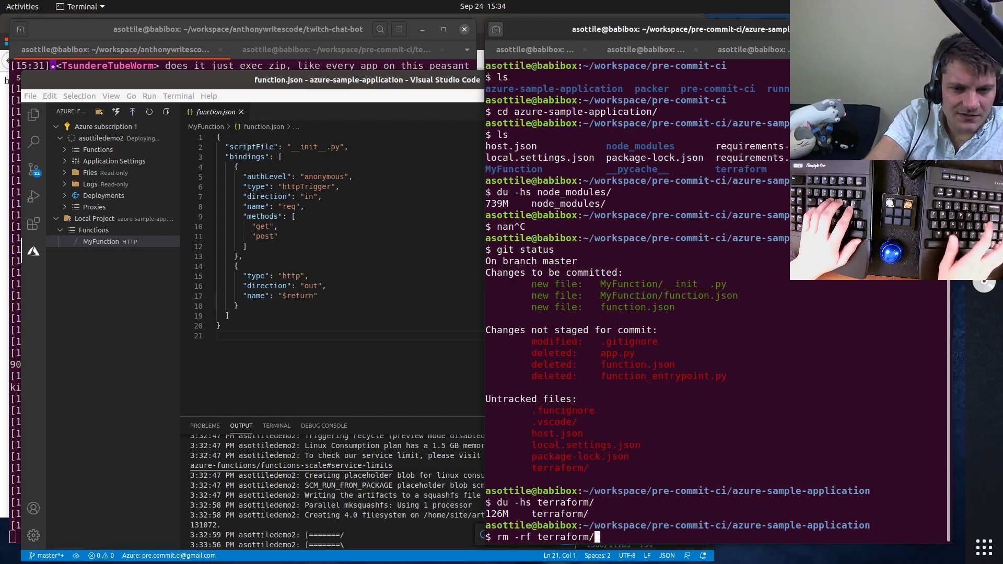
Step: Delete the terraform directory, check the deployed MyFunction page, and return to function.json
{"action": "key", "text": "Return"}
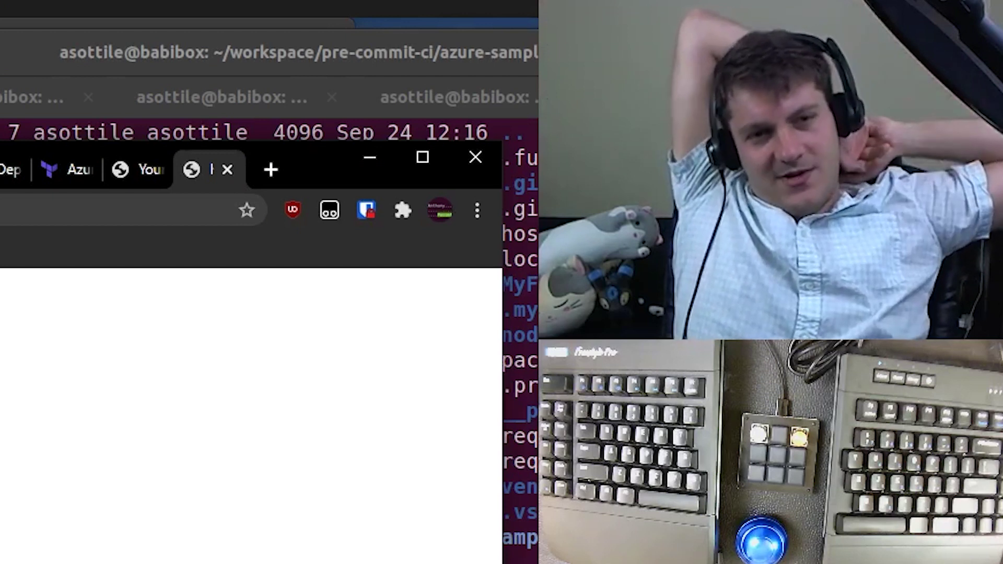
{"action": "key", "text": "ctrl+w"}
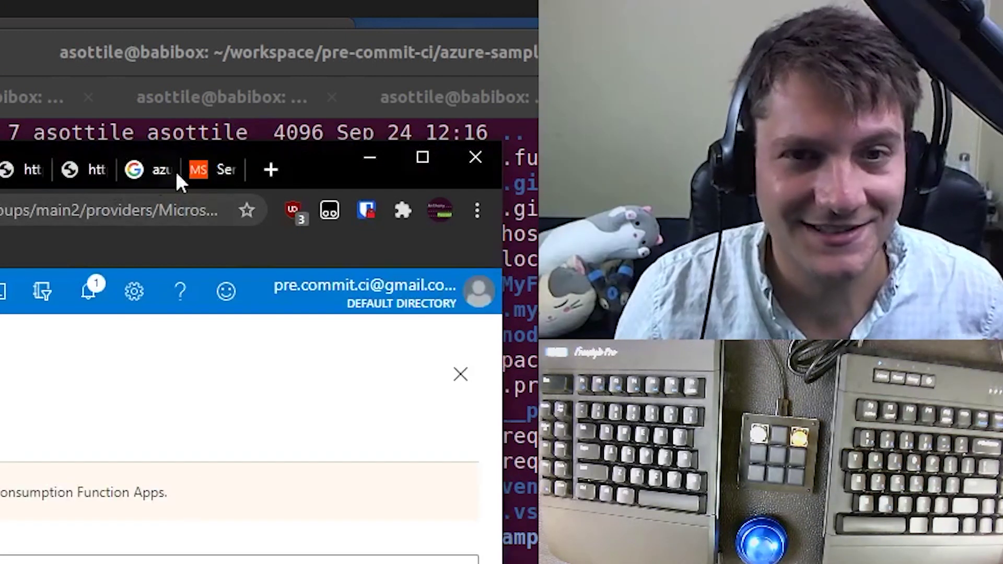
{"action": "left_click", "coordinate": [174, 169]}
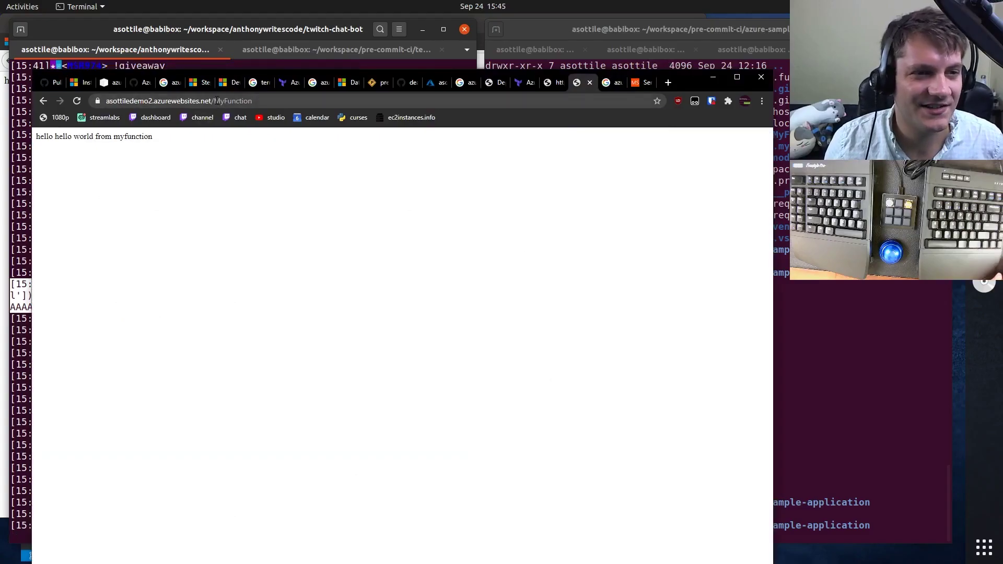
{"action": "double_click", "coordinate": [235, 100]}
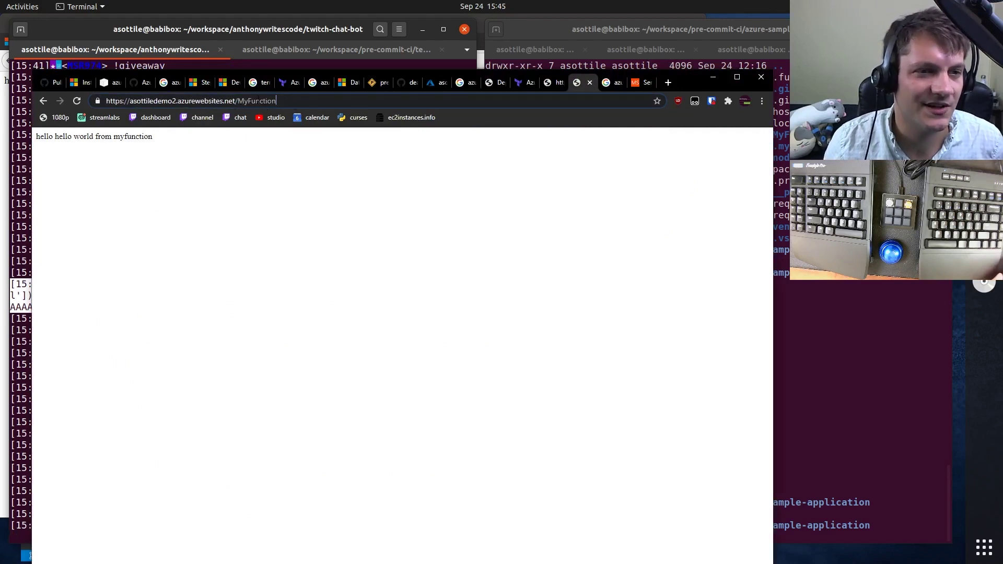
{"action": "left_click", "coordinate": [798, 303]}
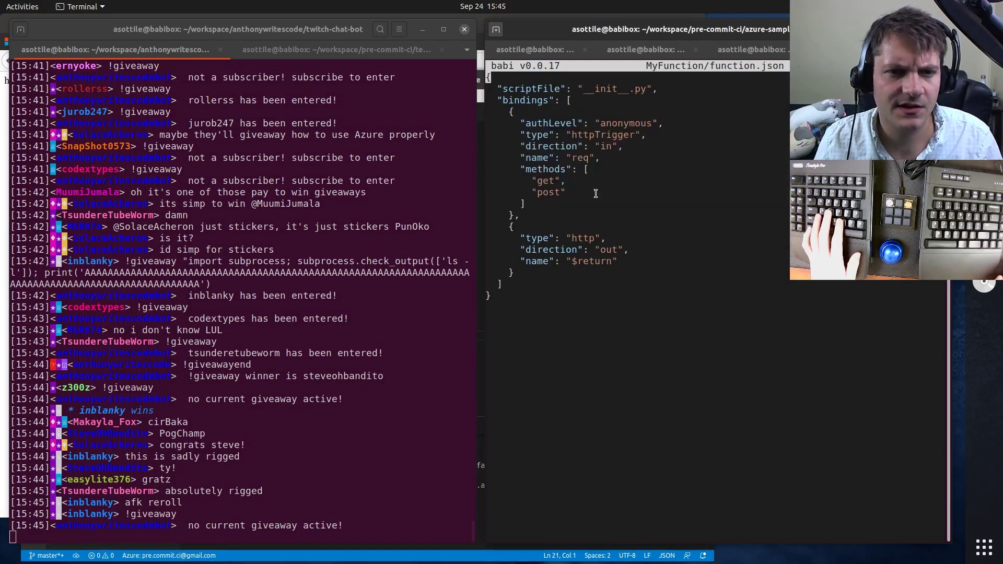
Step: Add "route": "/" after the req name in function.json, save, and redeploy to asottiledemo2
{"action": "key", "text": "alt+Tab"}
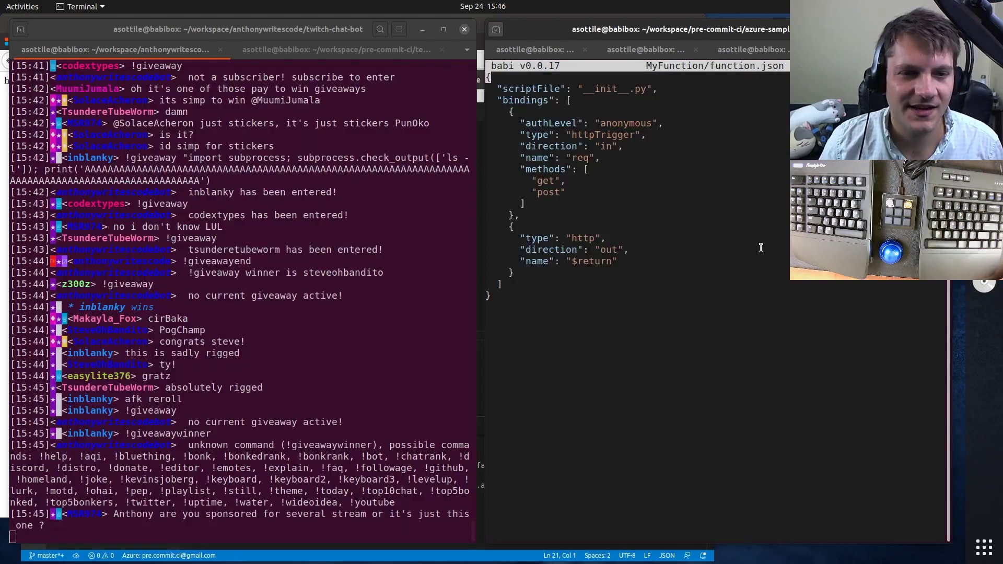
{"action": "key", "text": "alt+Tab"}
{"action": "key", "text": "Escape"}
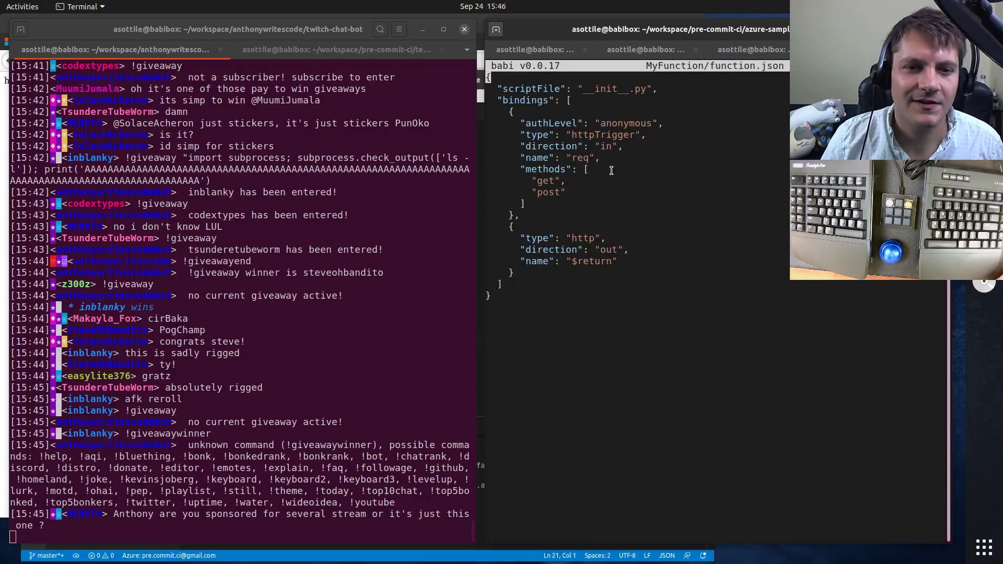
{"action": "key", "text": "End"}
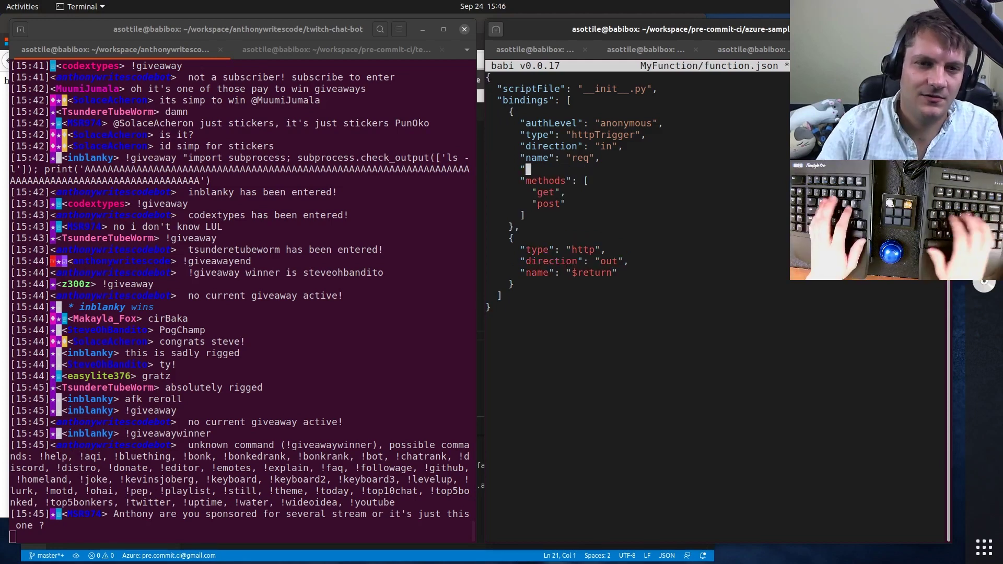
{"action": "key", "text": "Return"}
{"action": "type", "text": "\"o"}
{"action": "key", "text": "BackSpace"}
{"action": "type", "text": "route\": \"/\","}
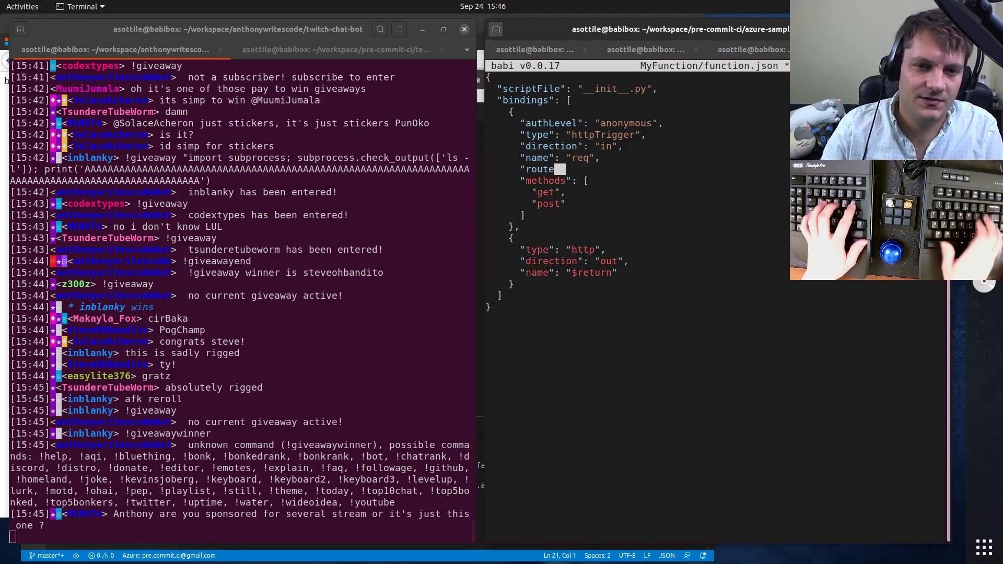
{"action": "key", "text": "ctrl+s"}
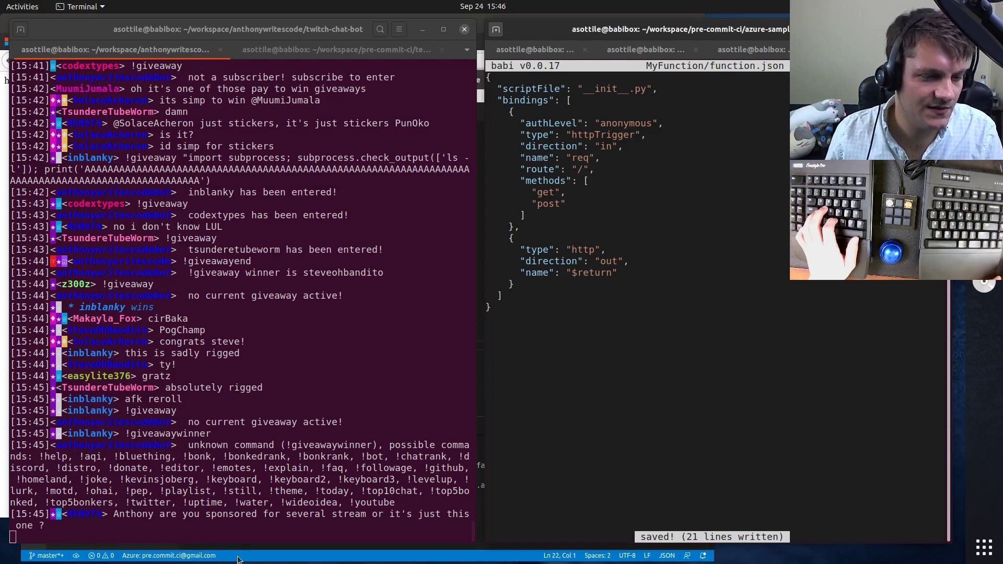
{"action": "key", "text": "alt+Tab"}
{"action": "left_click", "coordinate": [499, 336]}
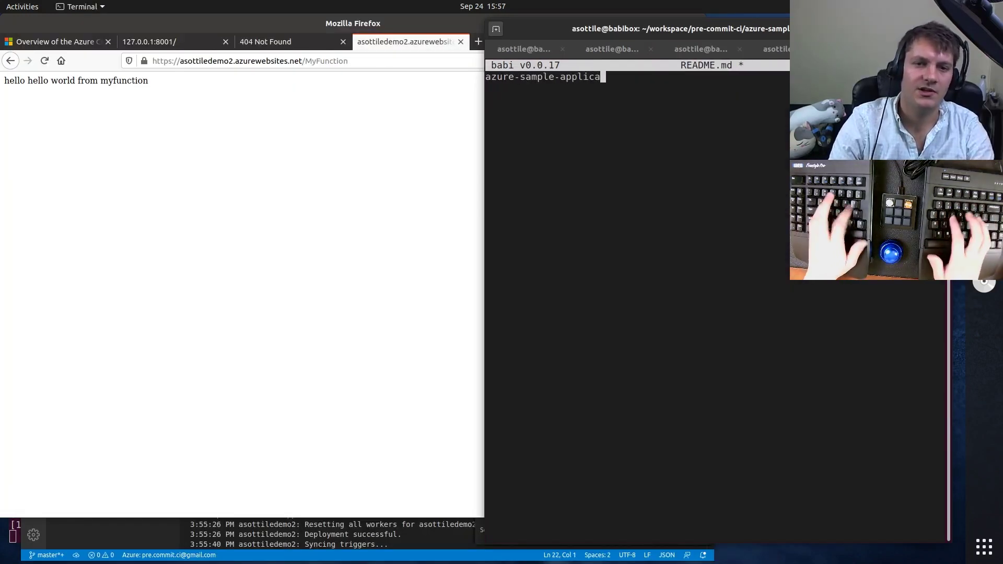
{"action": "type", "text": "========================  small sam"}
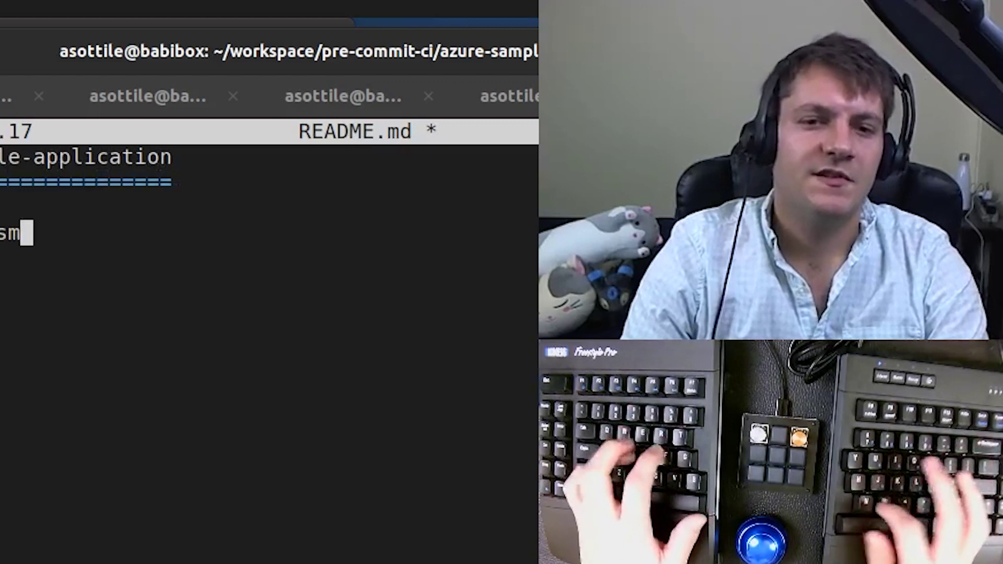
{"action": "type", "text": "ple application "}
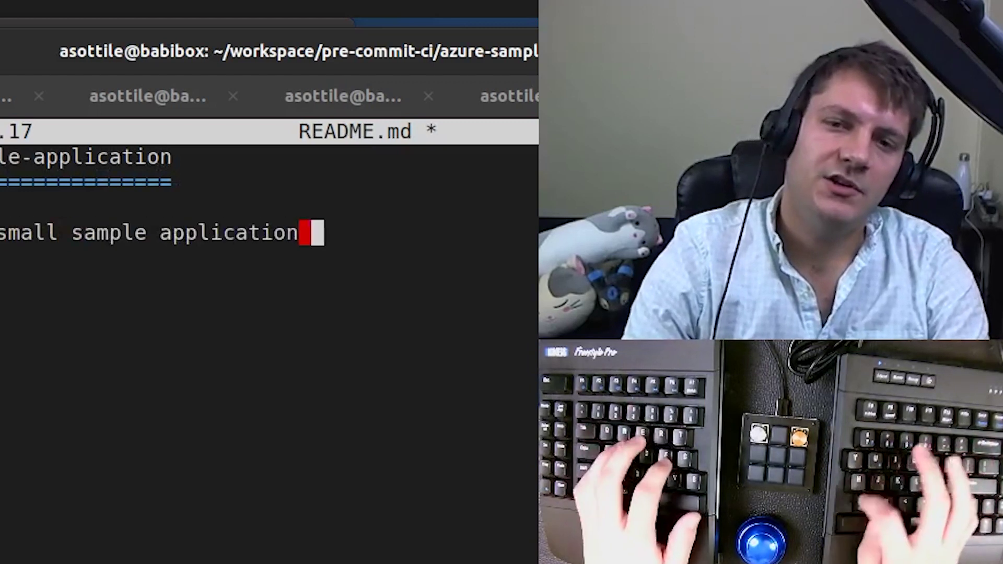
{"action": "type", "text": "using `flask` an"}
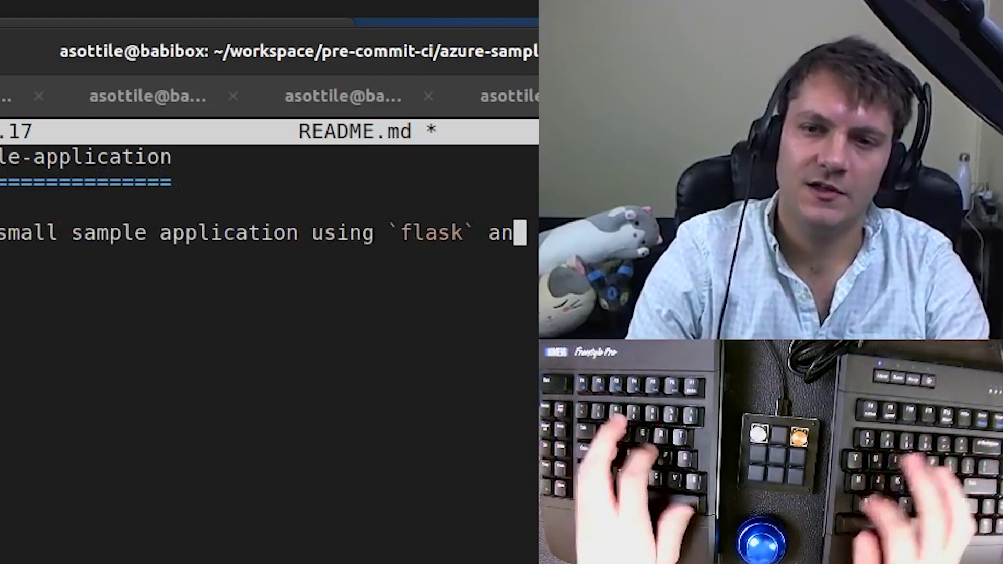
{"action": "type", "text": "d deployed in azure"}
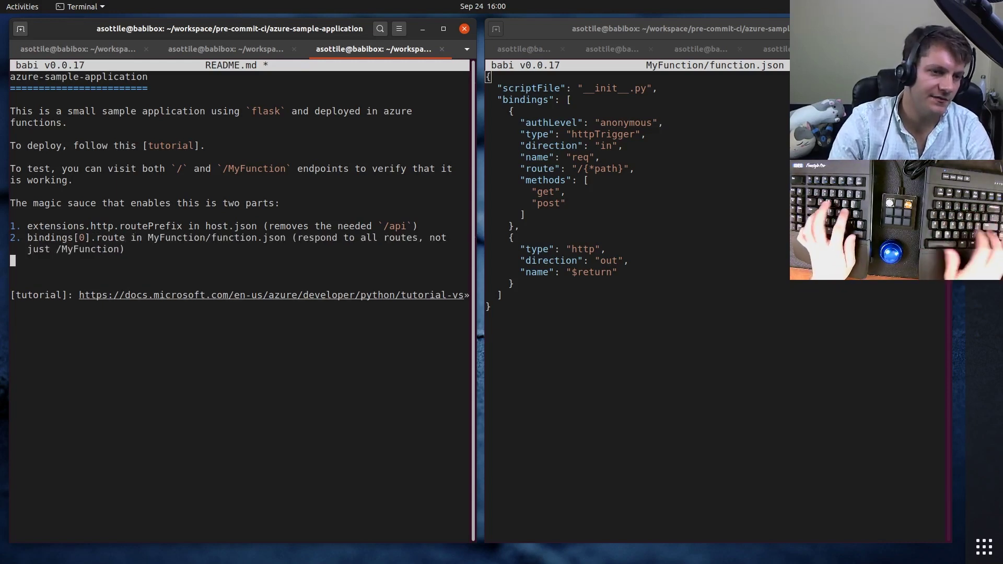
Step: Remove the extra blank lines from README.md, save it, and exit the editor
{"action": "key", "text": "Delete"}
{"action": "key", "text": "Delete"}
{"action": "key", "text": "ctrl+s"}
{"action": "key", "text": "ctrl+x"}
{"action": "type", "text": "git push origin HEAD"}
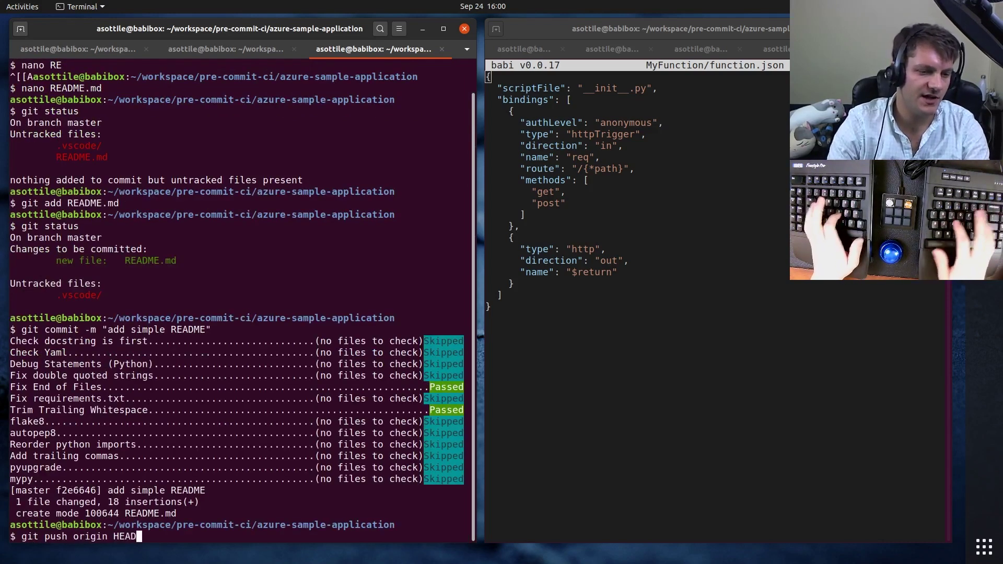
Step: Push the README commit to origin and reload the azure-sample-application GitHub page
{"action": "key", "text": "Return"}
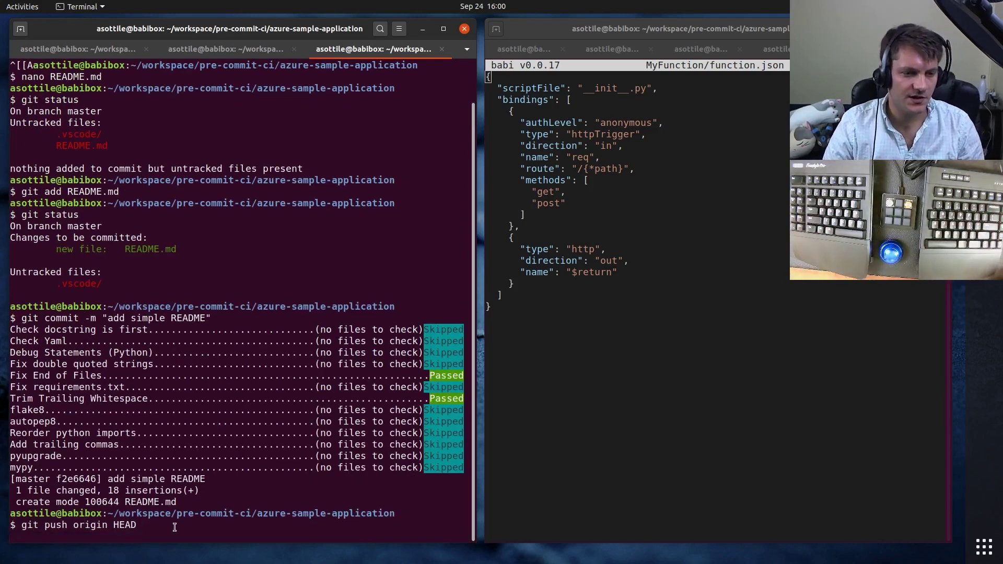
{"action": "key", "text": "alt+Tab"}
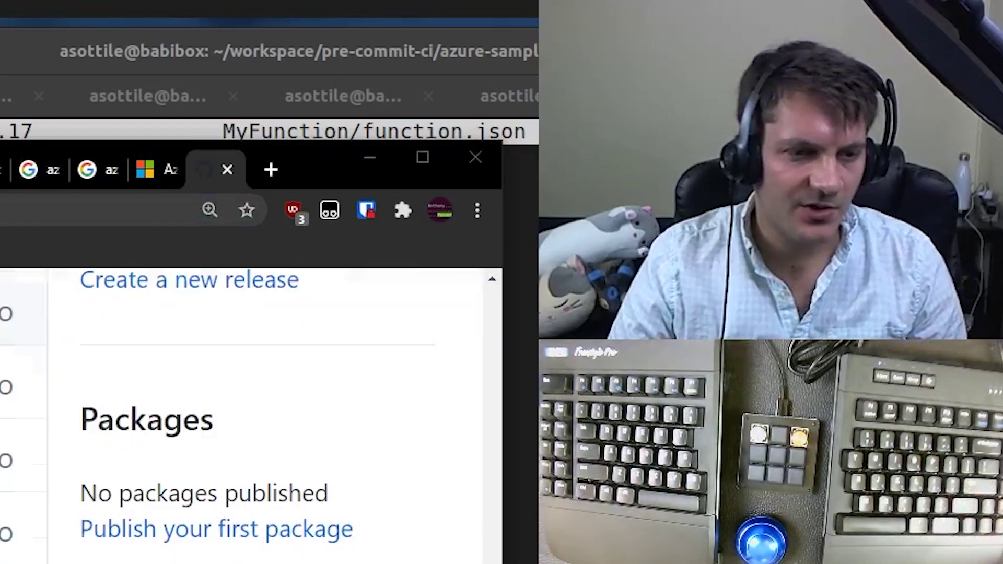
{"action": "scroll", "coordinate": [275, 432], "scroll_direction": "down", "scroll_amount": 5}
{"action": "scroll", "coordinate": [274, 431], "scroll_direction": "down", "scroll_amount": 5}
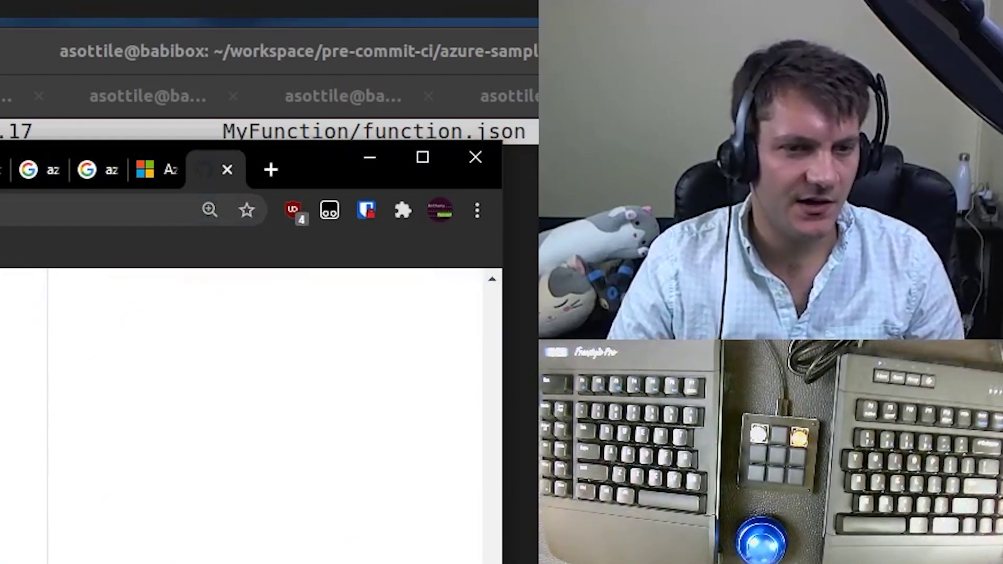
{"action": "key", "text": "F5"}
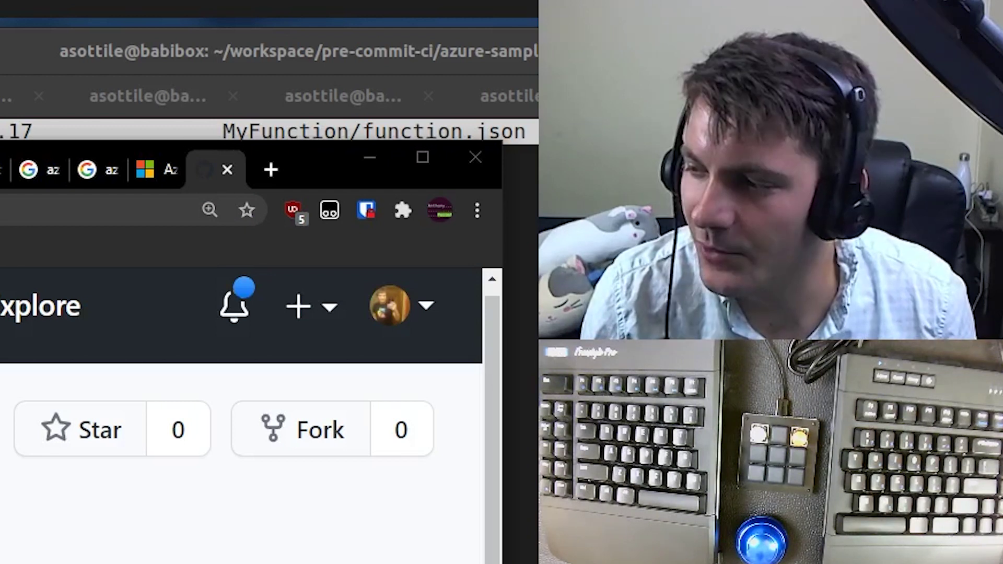